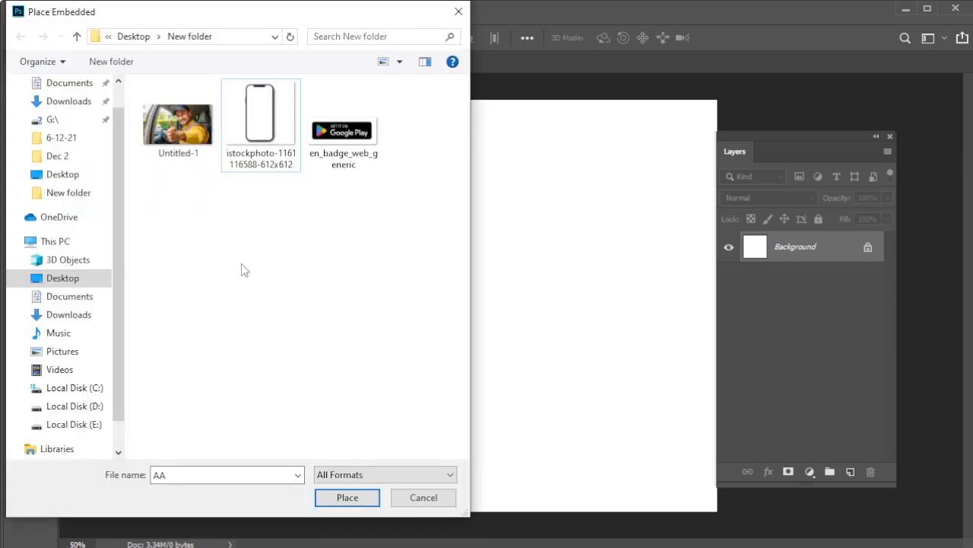
# Step: Place the Untitled-1 photo of the driver as an embedded image and flip it horizontally
pyautogui.click(162, 141)
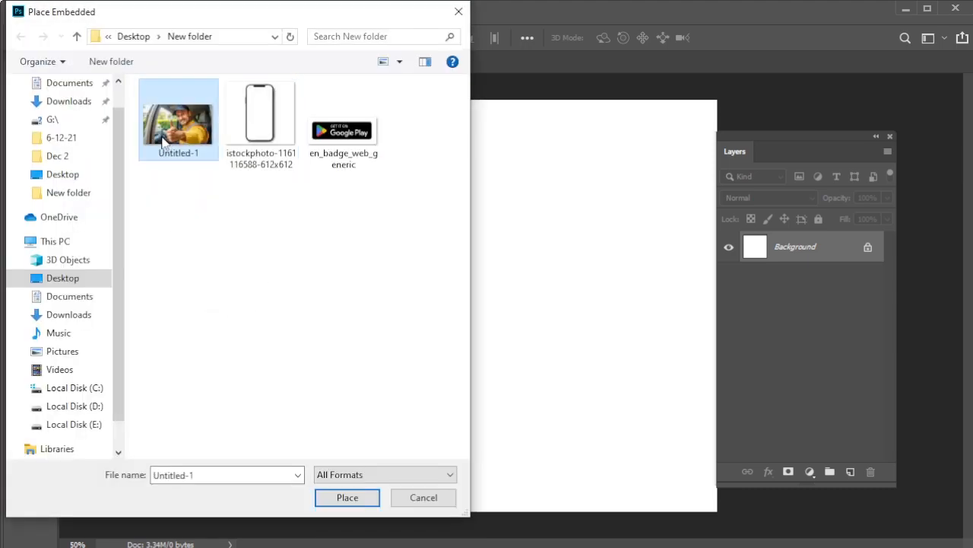
pyautogui.click(348, 497)
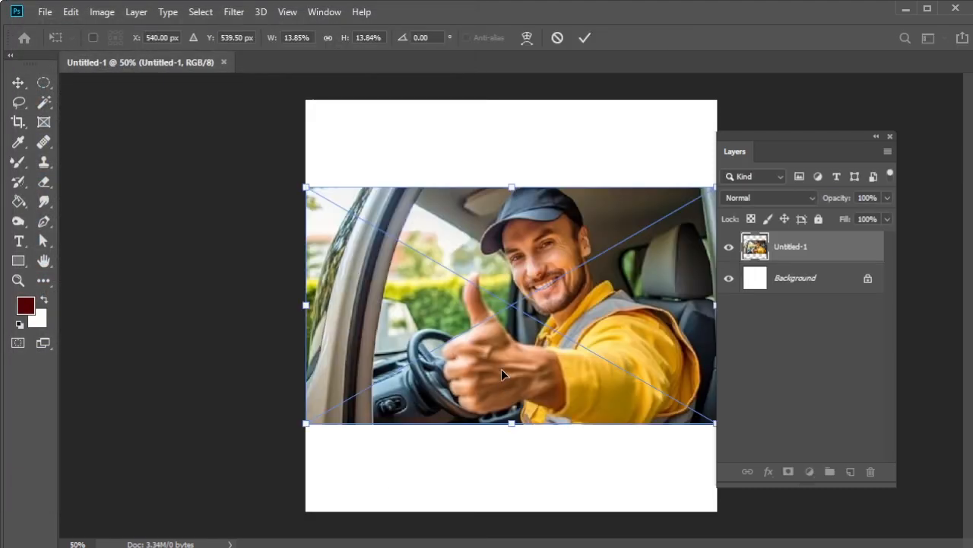
pyautogui.rightClick(451, 204)
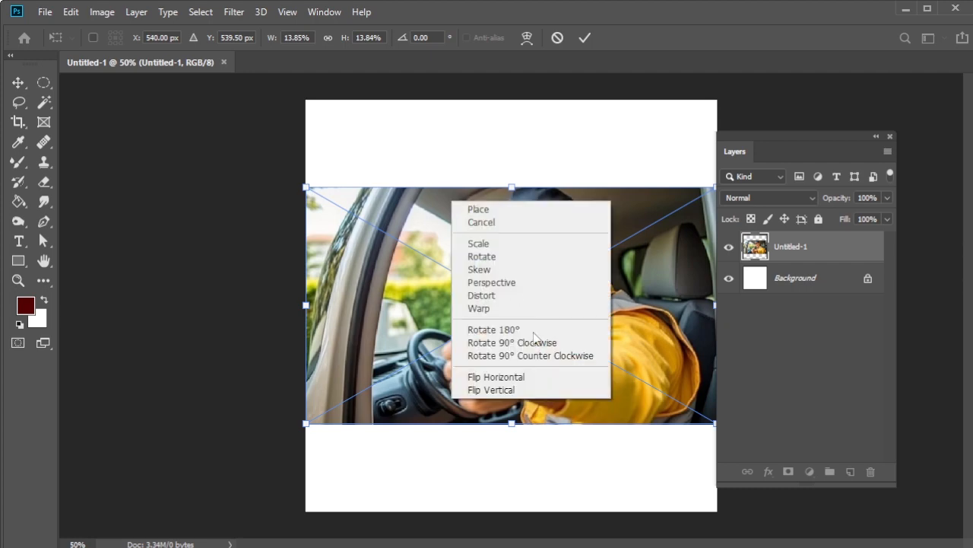
pyautogui.click(537, 377)
# Step: Scale the placed photo to about 24% and position it so the driver and his thumbs-up fill the whole canvas
pyautogui.moveTo(545, 315); pyautogui.dragTo(554, 232)
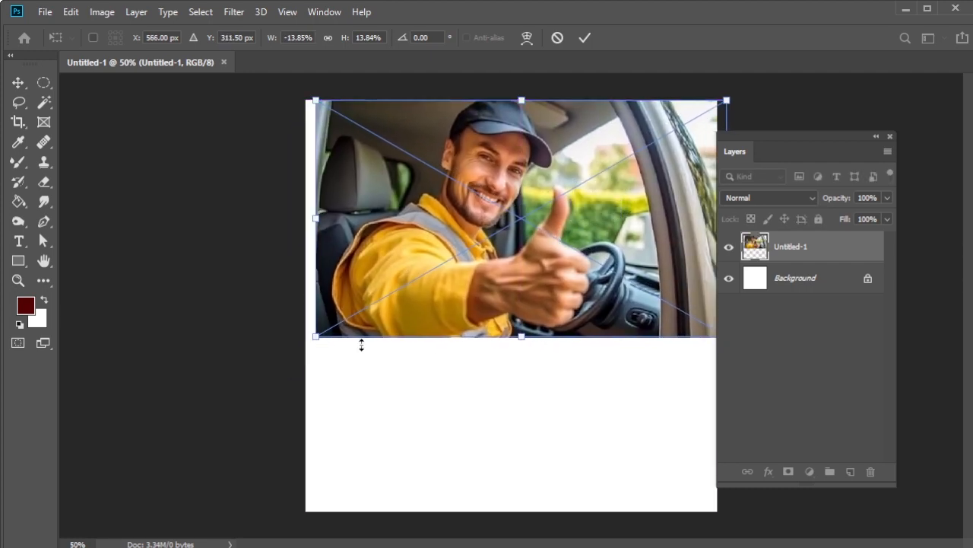
pyautogui.moveTo(317, 337); pyautogui.dragTo(226, 449)
pyautogui.moveTo(436, 245); pyautogui.dragTo(446, 316)
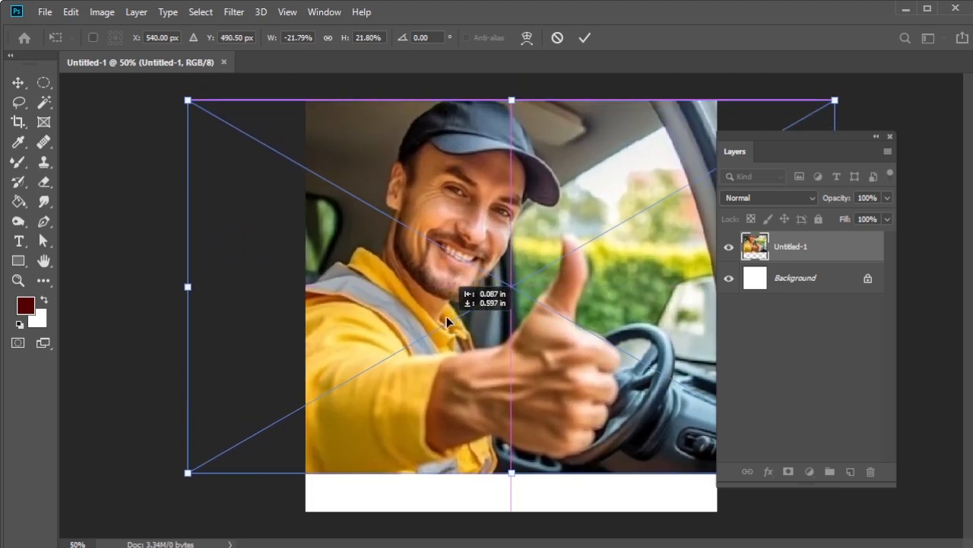
pyautogui.moveTo(188, 473); pyautogui.dragTo(130, 526)
pyautogui.moveTo(430, 424); pyautogui.dragTo(533, 423)
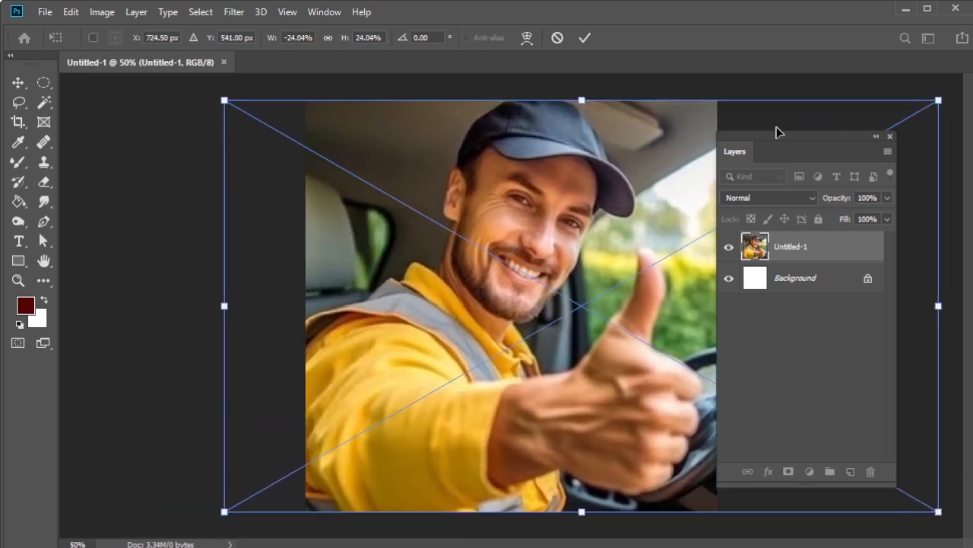
pyautogui.moveTo(772, 131); pyautogui.dragTo(810, 132)
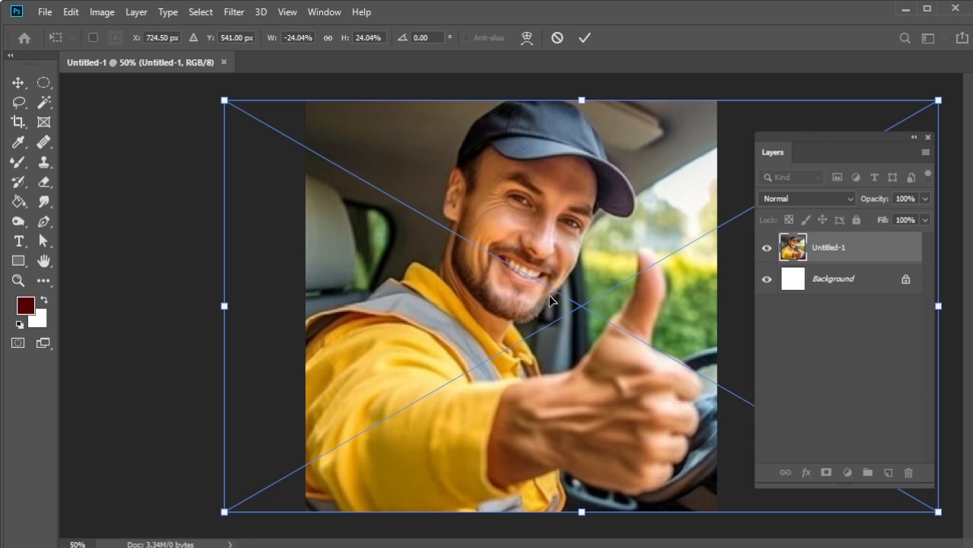
pyautogui.press('Return')
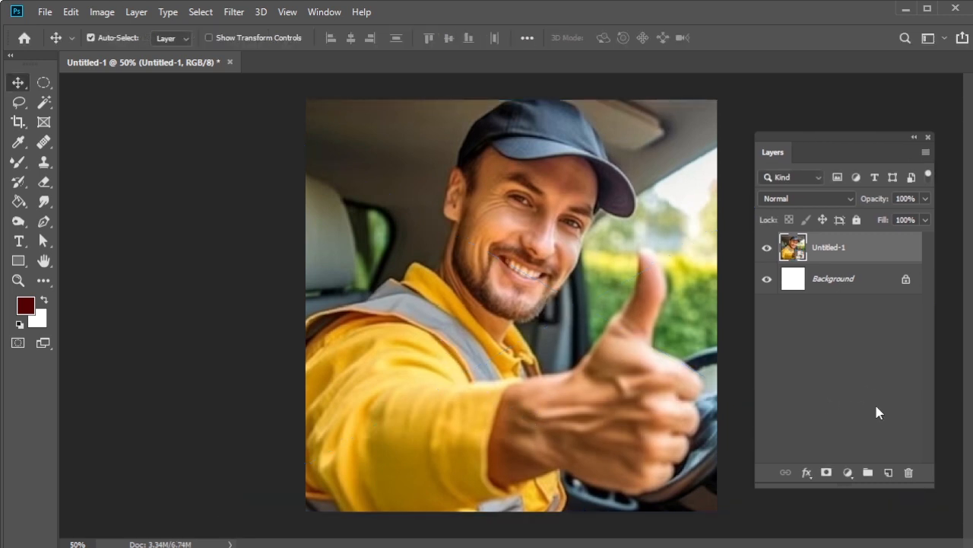
# Step: Add a new layer above the photo and set the foreground colour to a dark green
pyautogui.click(887, 474)
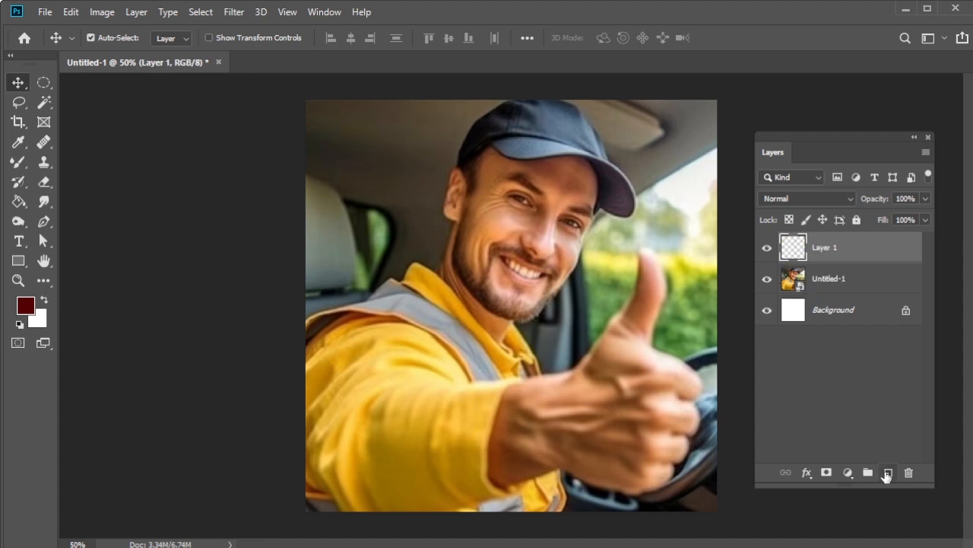
pyautogui.click(27, 308)
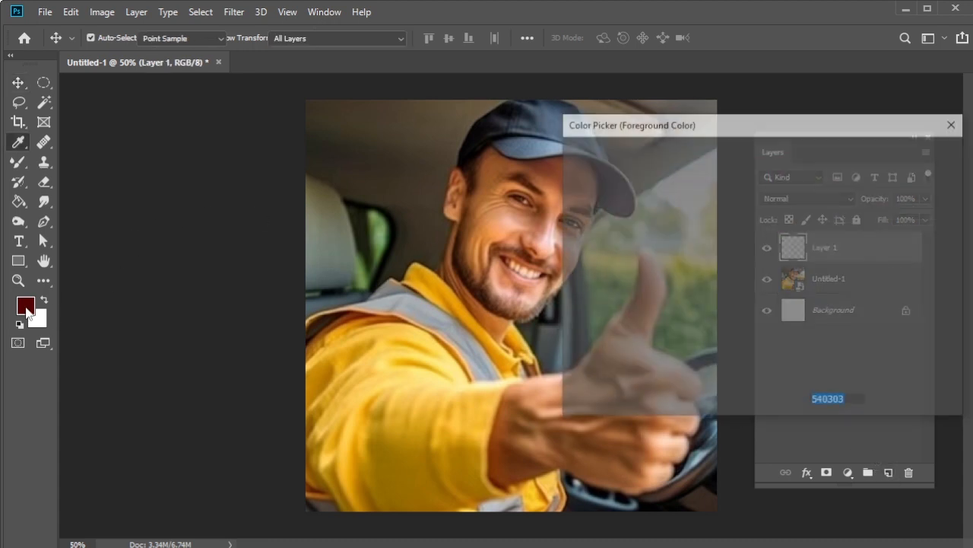
pyautogui.click(782, 296)
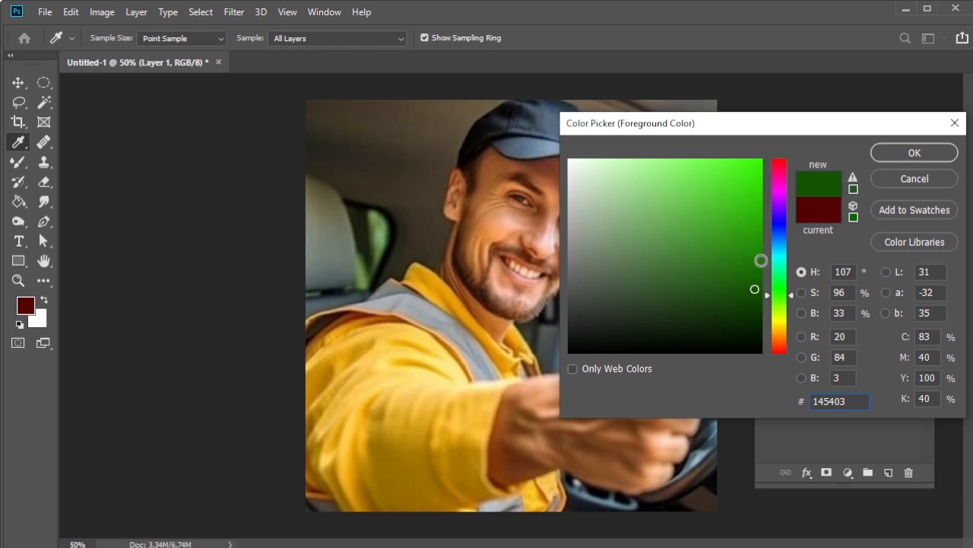
pyautogui.moveTo(761, 261); pyautogui.dragTo(762, 258)
pyautogui.click(912, 153)
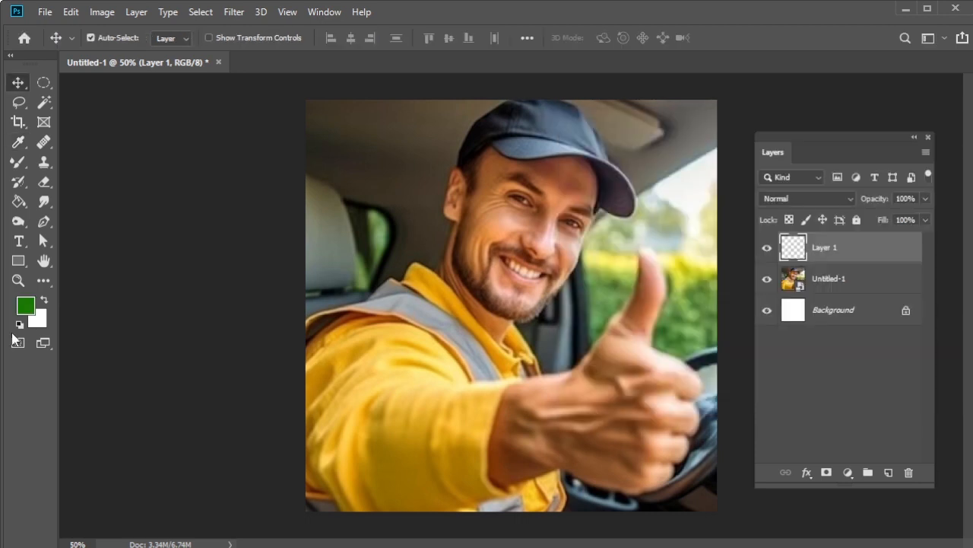
# Step: Set the background colour to a dark golden yellow
pyautogui.click(41, 324)
pyautogui.moveTo(789, 333)
pyautogui.mouseDown()
pyautogui.moveTo(784, 323)
pyautogui.moveTo(783, 332)
pyautogui.mouseUp()
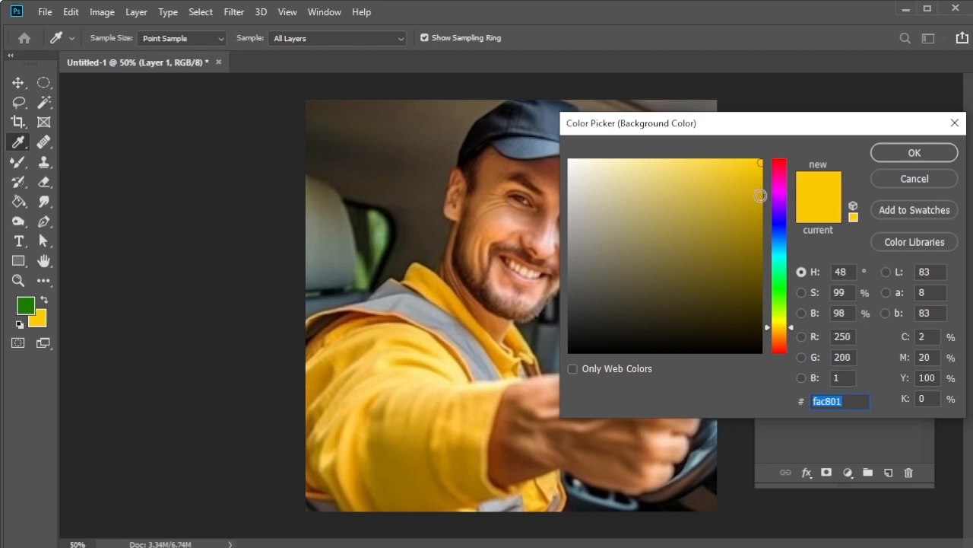
pyautogui.moveTo(762, 197)
pyautogui.mouseDown()
pyautogui.moveTo(757, 187)
pyautogui.moveTo(761, 208)
pyautogui.mouseUp()
pyautogui.click(895, 155)
# Step: Fill the new layer with a linear green-to-gold gradient running from the canvas's top edge to its bottom edge
pyautogui.press('g')
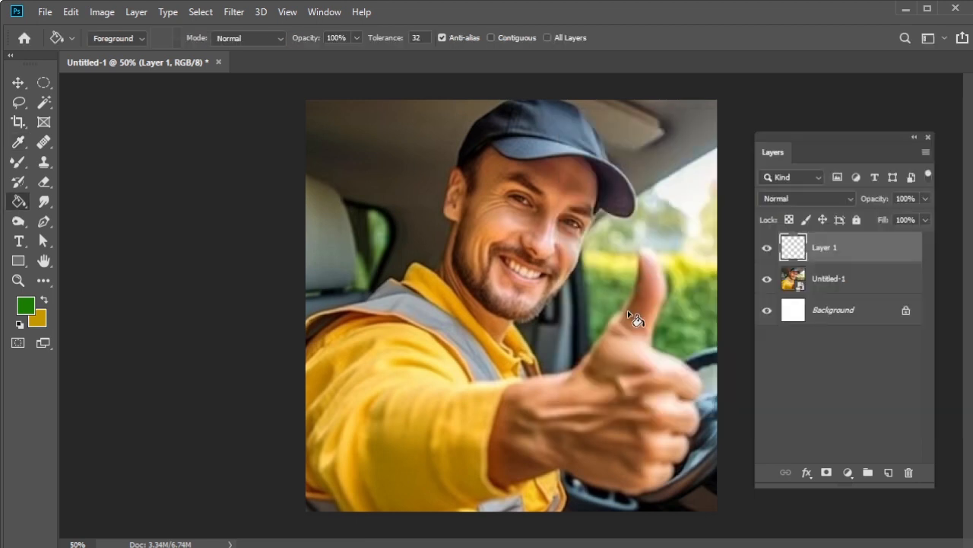
pyautogui.rightClick(19, 202)
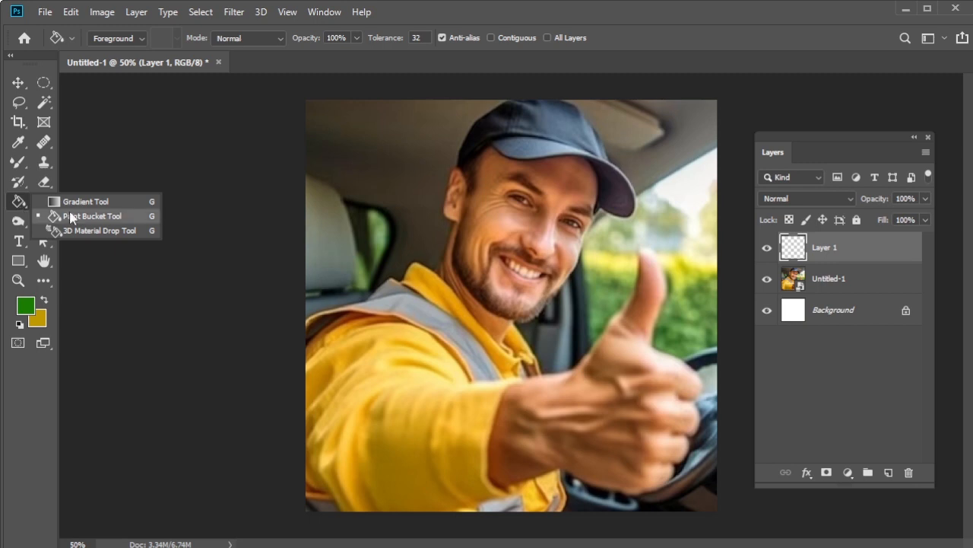
pyautogui.click(76, 203)
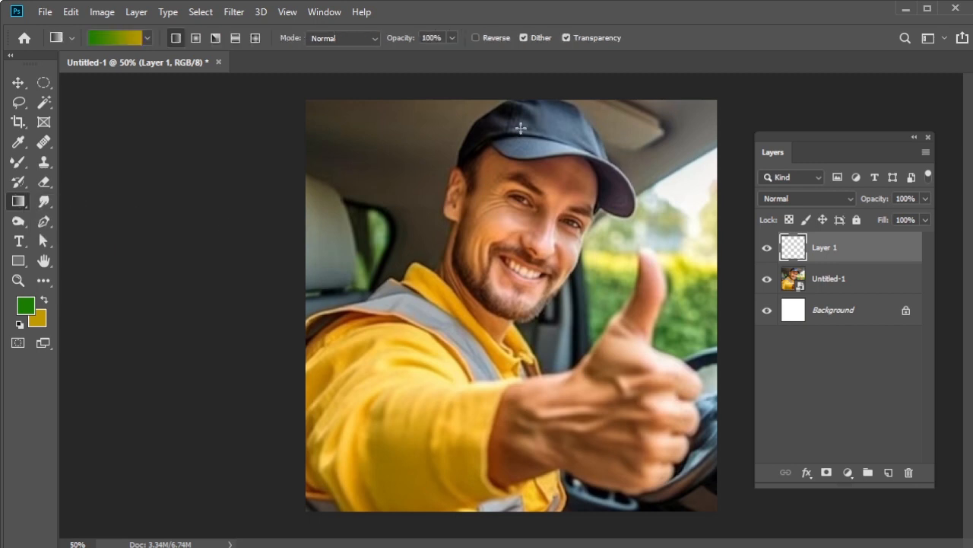
pyautogui.moveTo(511, 99); pyautogui.dragTo(500, 515)
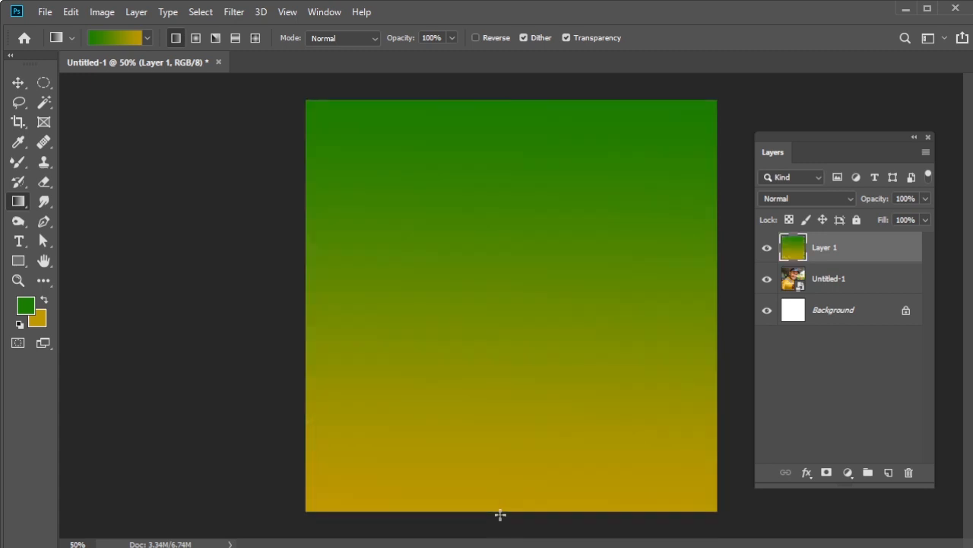
# Step: Set the gradient layer's blend mode to Multiply and return to the Move tool
pyautogui.click(836, 198)
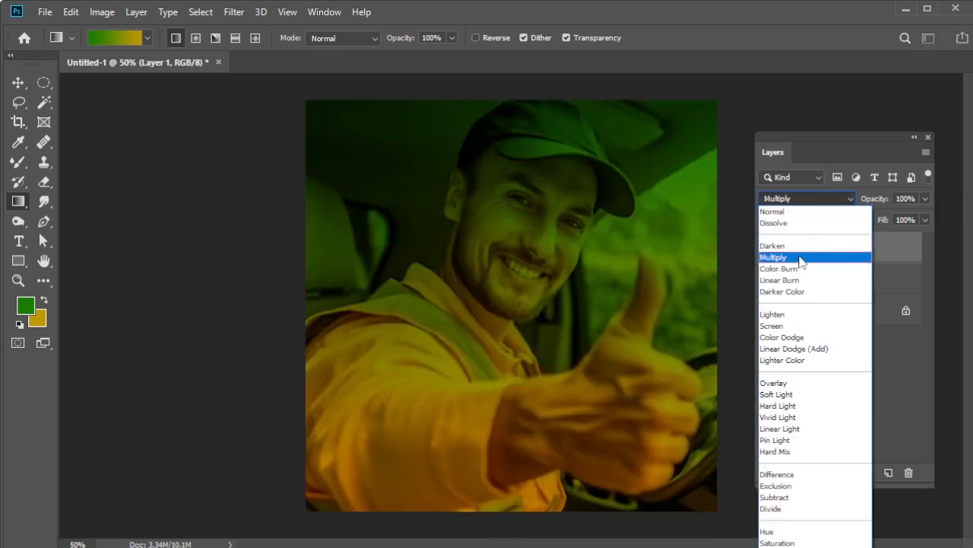
pyautogui.click(802, 259)
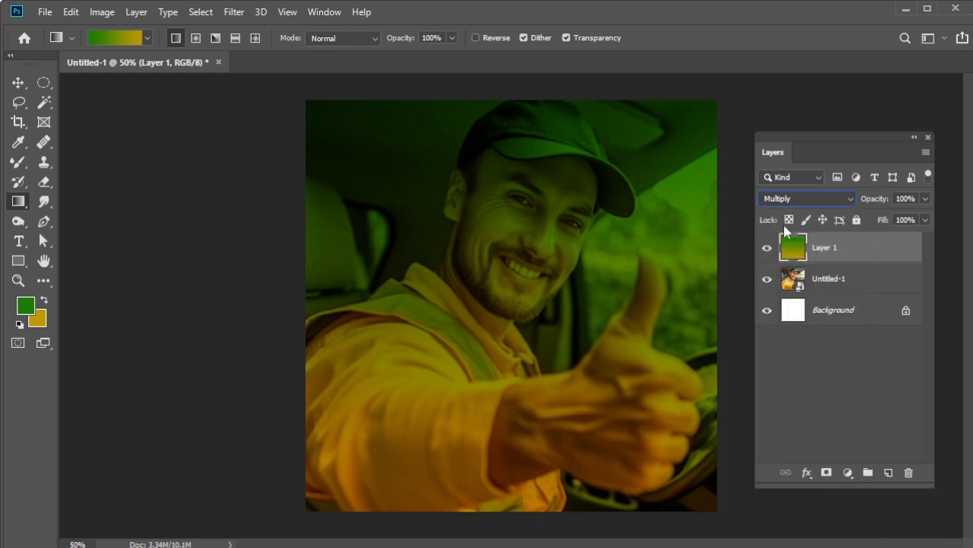
pyautogui.click(18, 82)
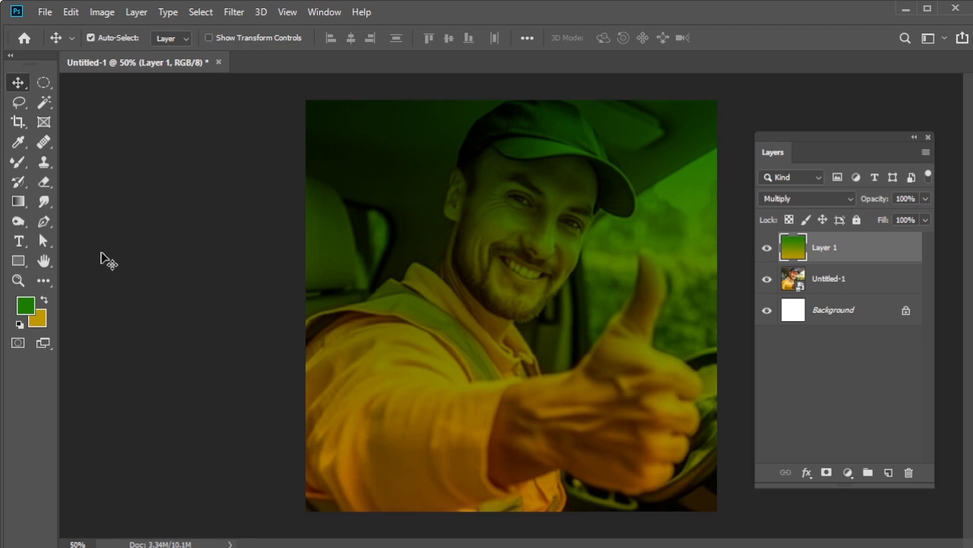
pyautogui.click(42, 15)
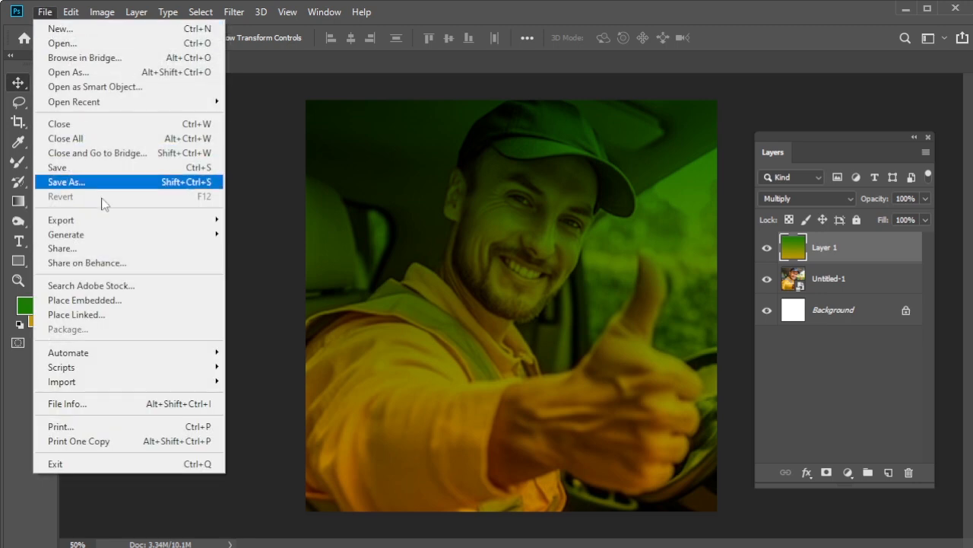
pyautogui.click(112, 301)
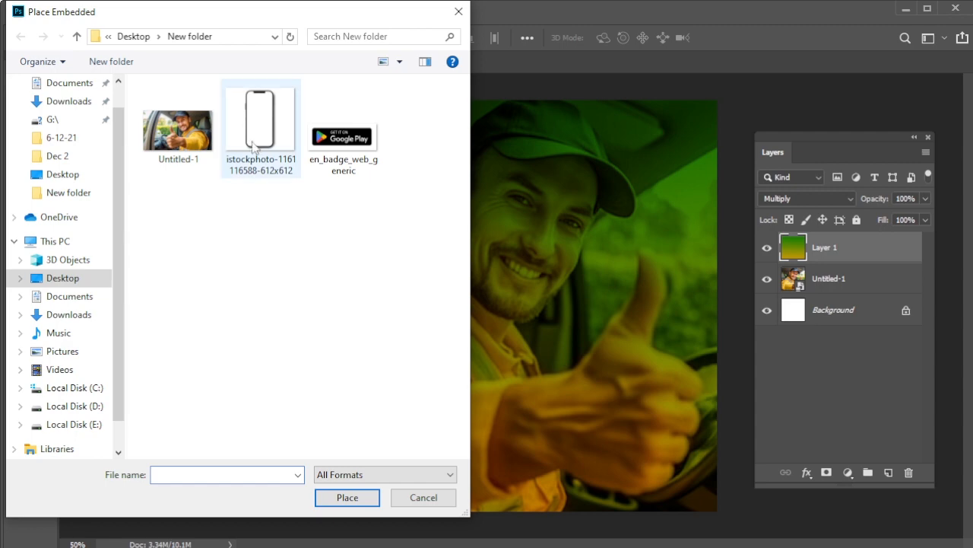
pyautogui.click(255, 144)
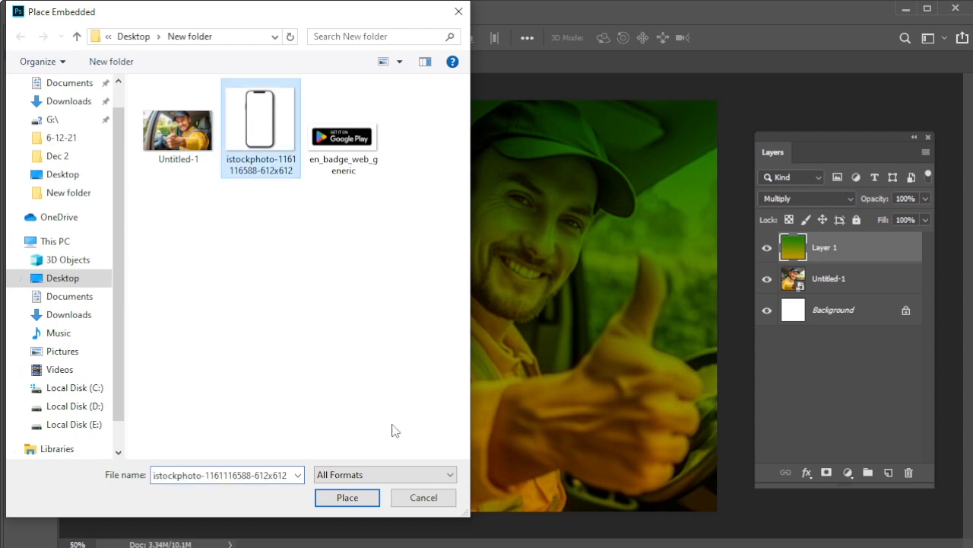
pyautogui.click(358, 501)
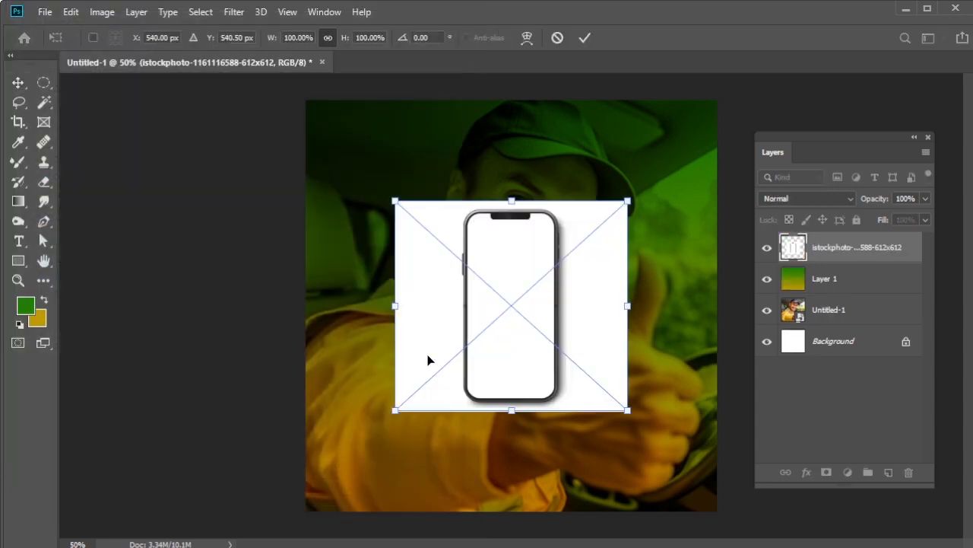
pyautogui.moveTo(488, 281); pyautogui.dragTo(477, 228)
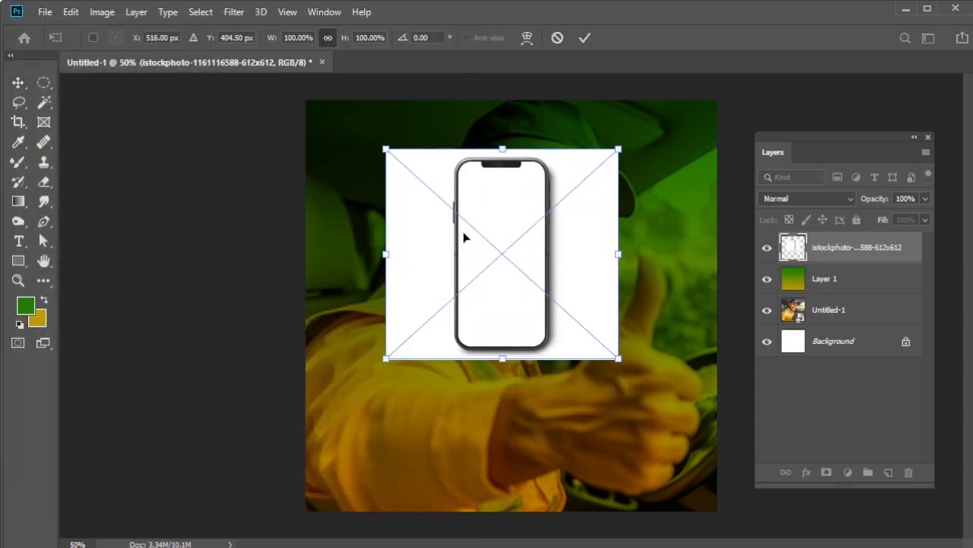
# Step: Select the white background around the phone with the Magic Wand, delete it and clear the selection
pyautogui.click(44, 102)
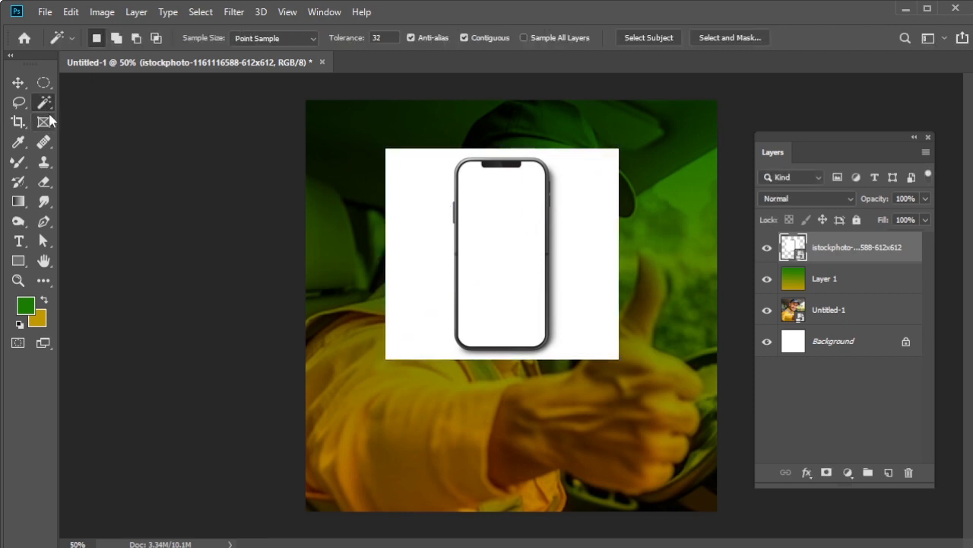
pyautogui.click(418, 242)
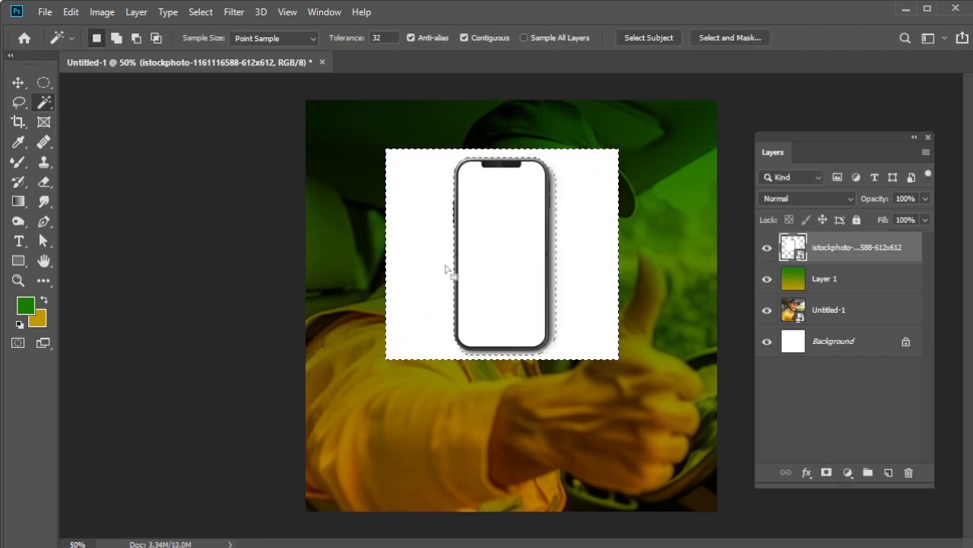
pyautogui.press('Delete')
pyautogui.hotkey('ctrl', 'd')
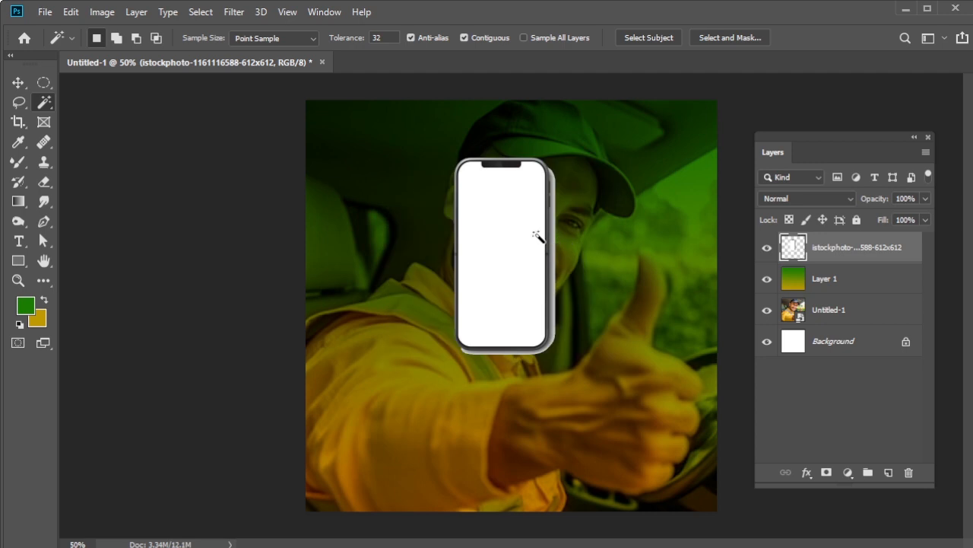
# Step: Select the leftover grey shadow along the phone's right and bottom edges with the Magic Wand and remove it
pyautogui.scroll(3, 552, 259)
pyautogui.click(561, 259)
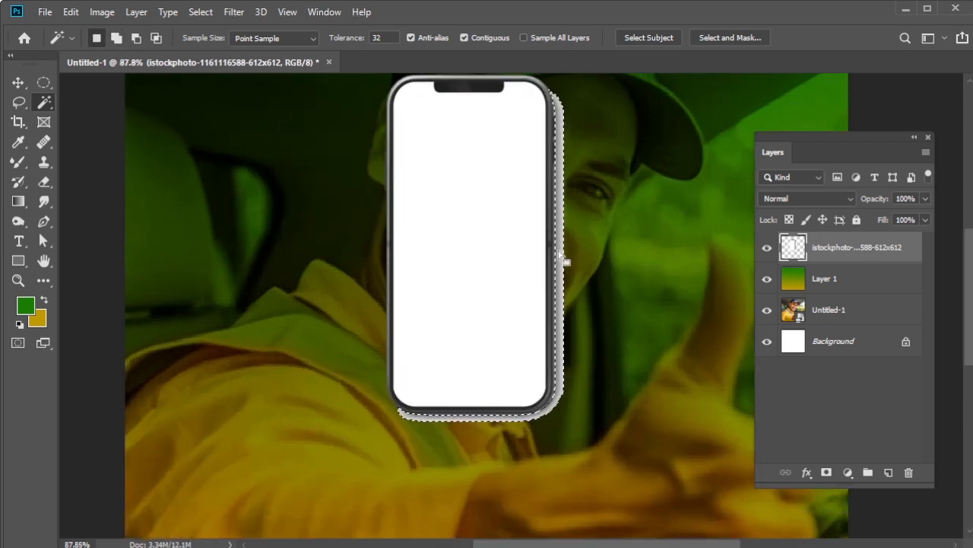
pyautogui.scroll(7, 559, 258)
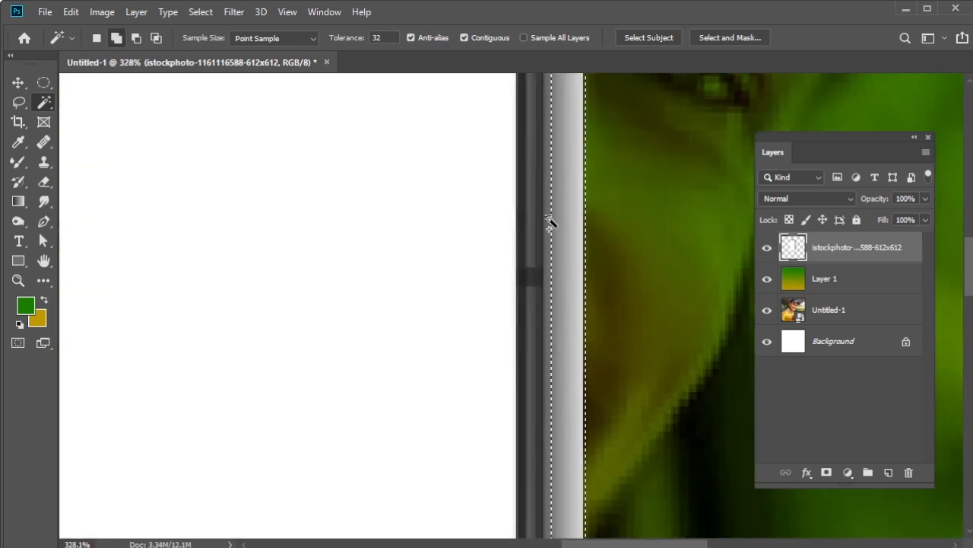
pyautogui.scroll(-4, 551, 219)
pyautogui.scroll(-4, 517, 209)
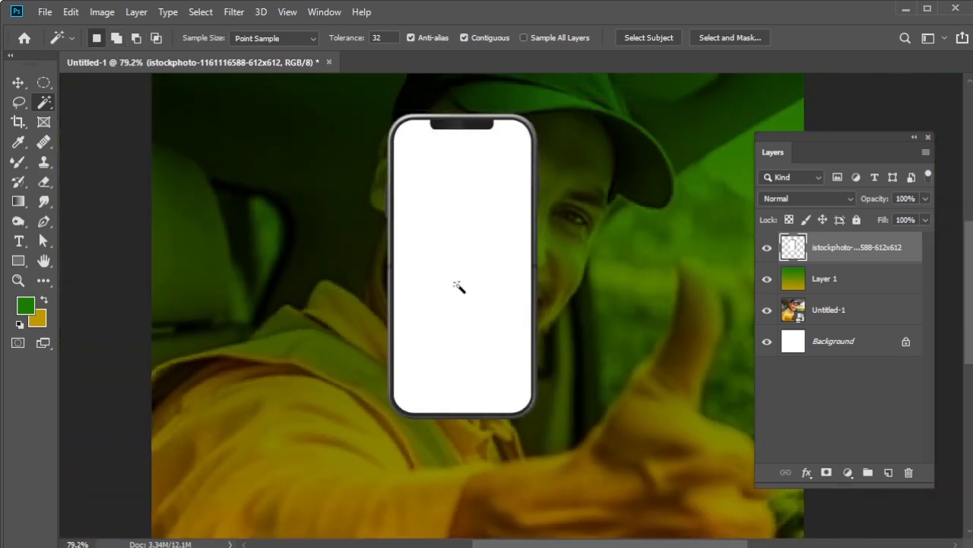
# Step: Move the phone to the left half of the canvas, enlarge it to about 176% and centre it vertically
pyautogui.click(19, 82)
pyautogui.scroll(-3, 414, 270)
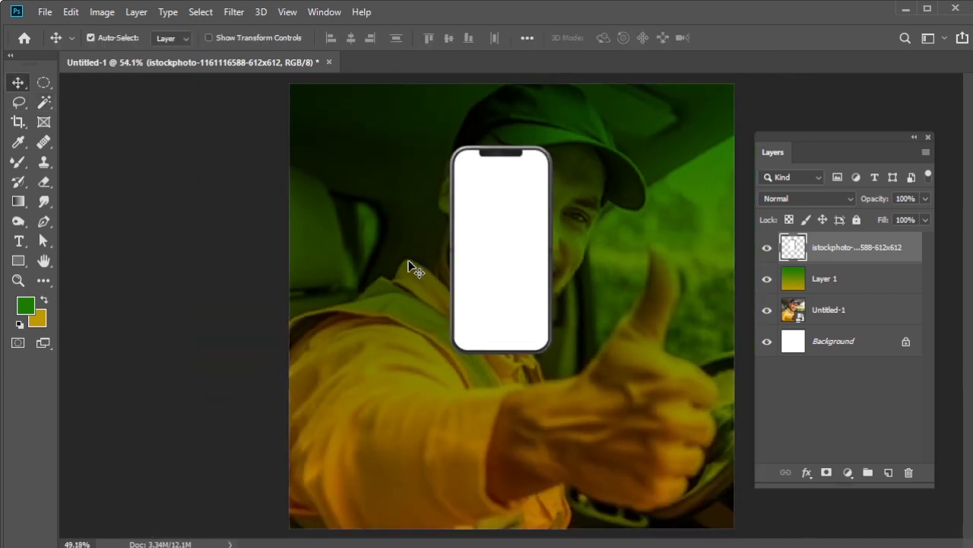
pyautogui.moveTo(487, 270); pyautogui.dragTo(435, 296)
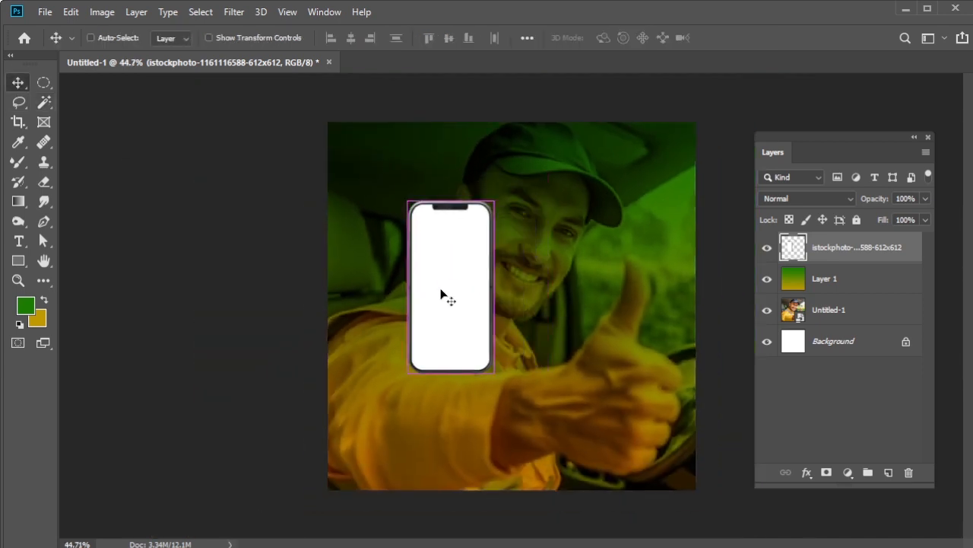
pyautogui.hotkey('ctrl', 't')
pyautogui.moveTo(493, 375); pyautogui.dragTo(558, 461)
pyautogui.moveTo(494, 403); pyautogui.dragTo(463, 365)
pyautogui.moveTo(512, 432); pyautogui.dragTo(531, 465)
pyautogui.moveTo(468, 374); pyautogui.dragTo(465, 367)
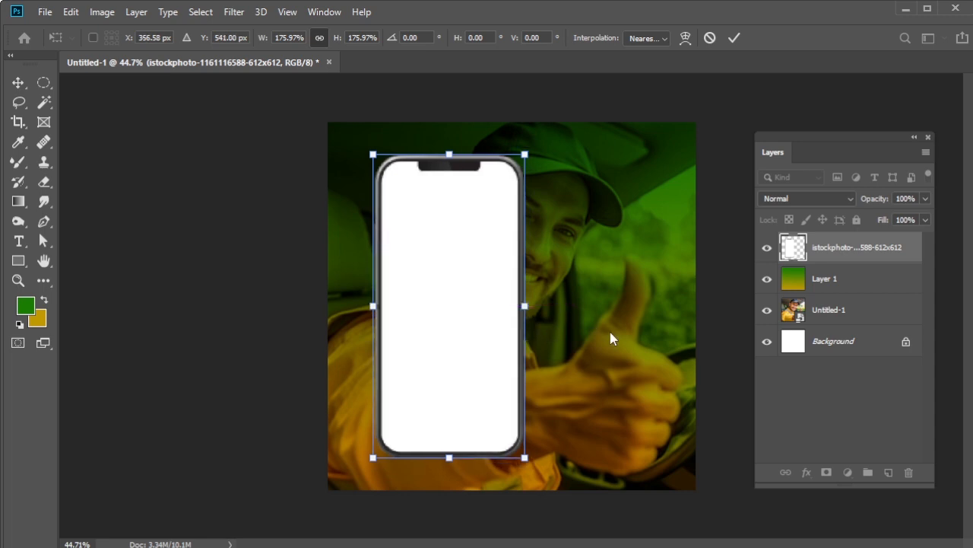
pyautogui.press('Return')
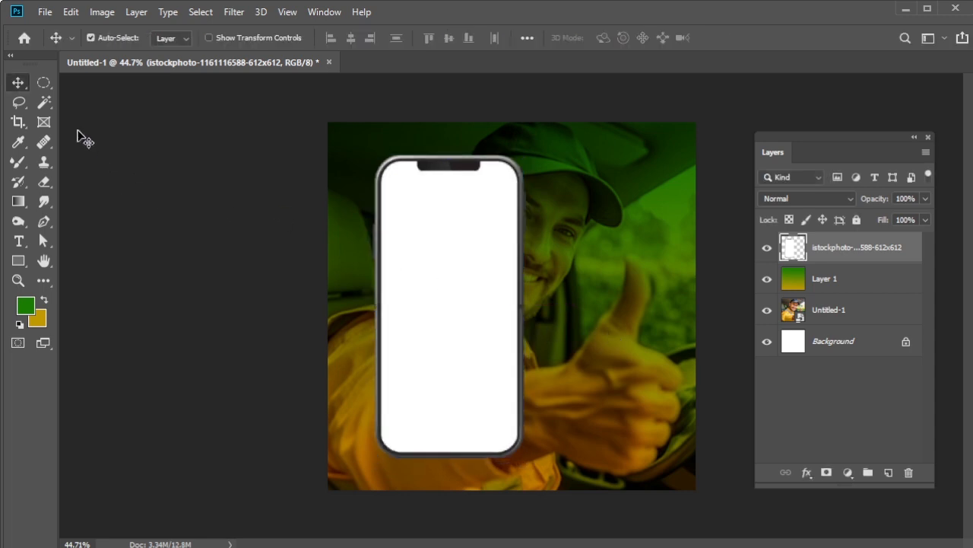
# Step: Select the white phone screen with the Magic Wand, cut it onto its own layer and hide the phone frame layer
pyautogui.click(44, 101)
pyautogui.click(461, 237)
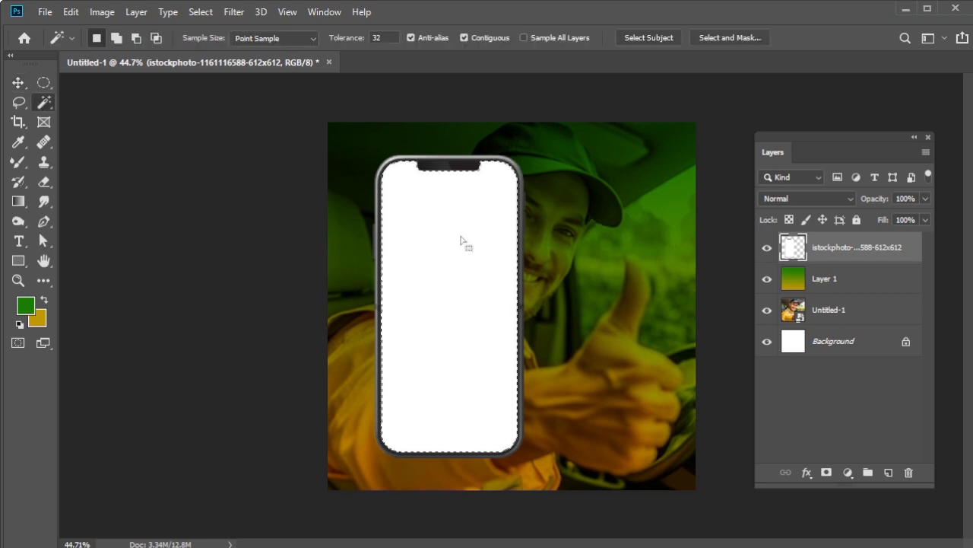
pyautogui.rightClick(439, 190)
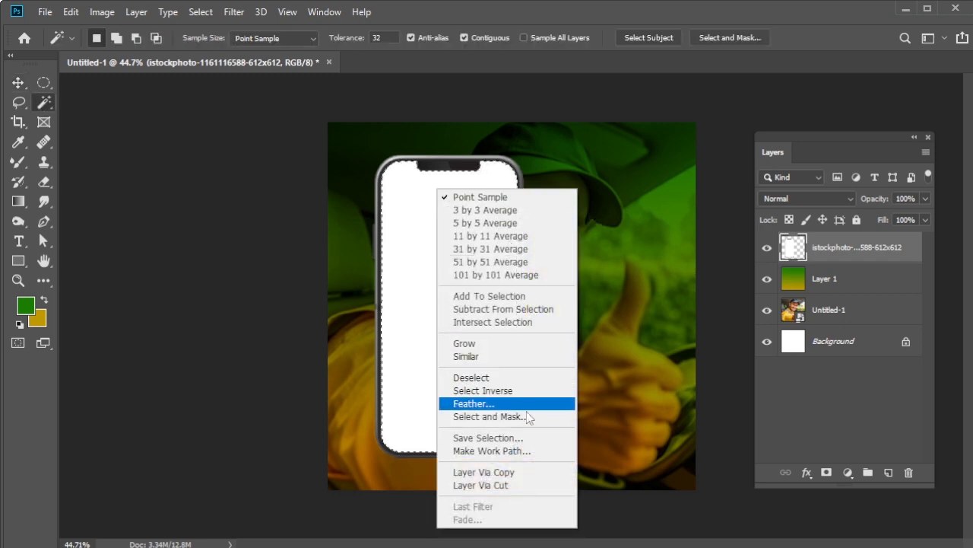
pyautogui.click(542, 485)
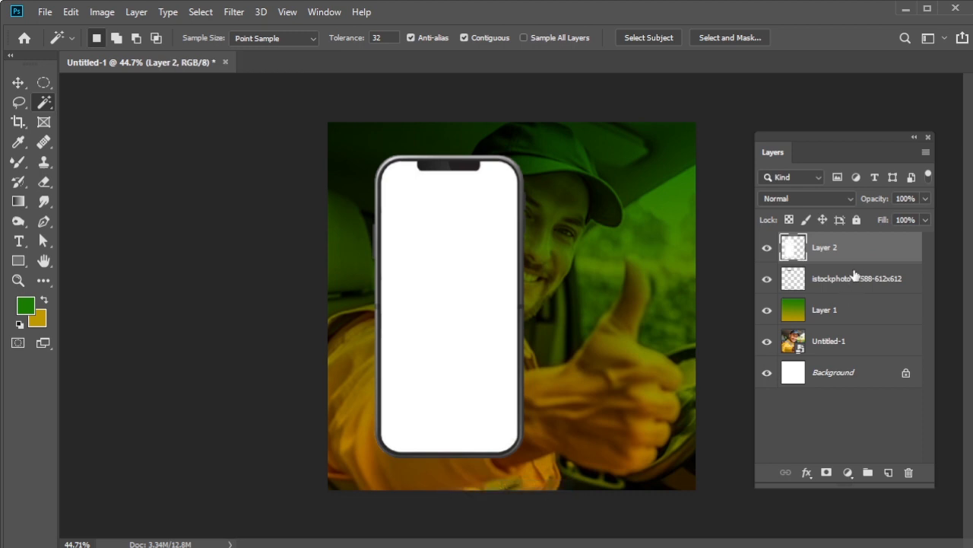
pyautogui.click(767, 282)
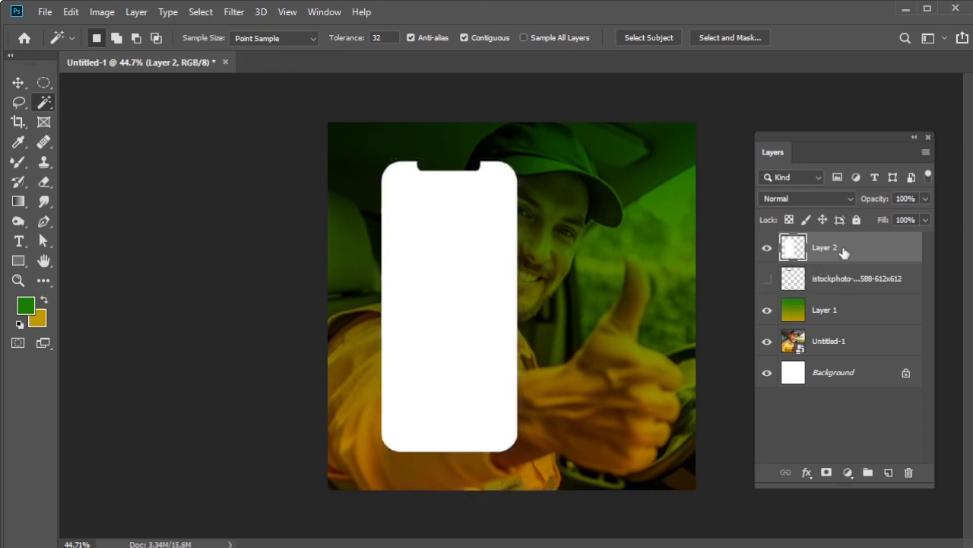
# Step: Place the driver photo Untitled-1 as an embedded image above the screen shape and flip it horizontally
pyautogui.click(53, 17)
pyautogui.click(165, 303)
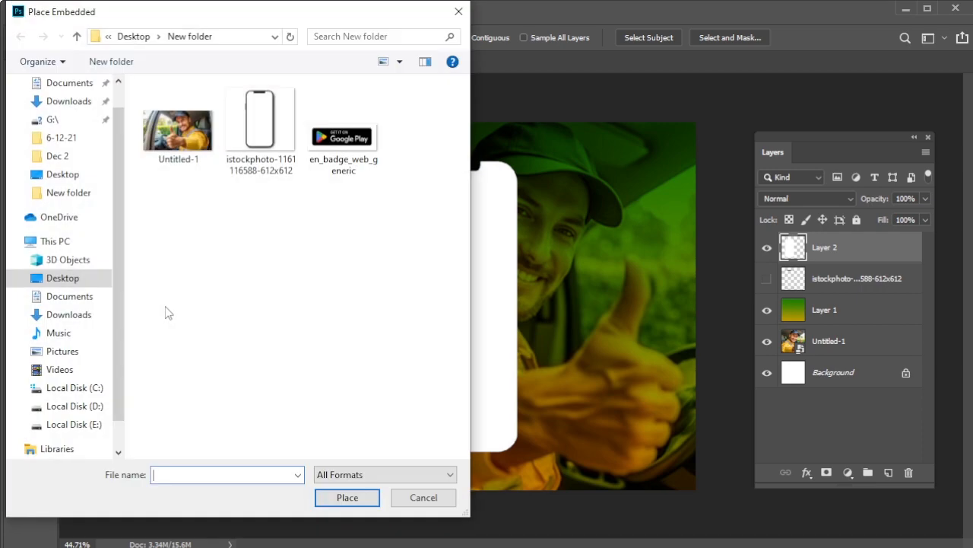
pyautogui.click(168, 131)
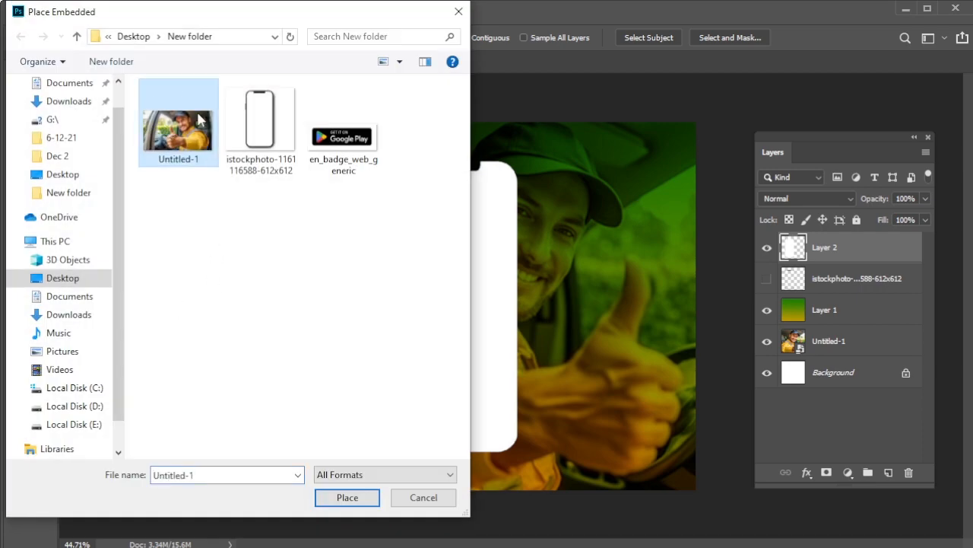
pyautogui.click(354, 498)
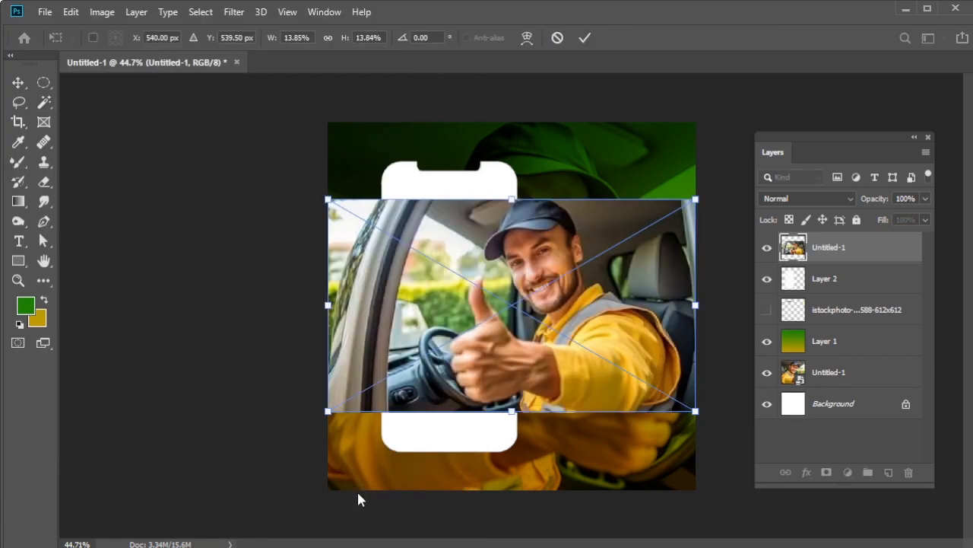
pyautogui.rightClick(410, 218)
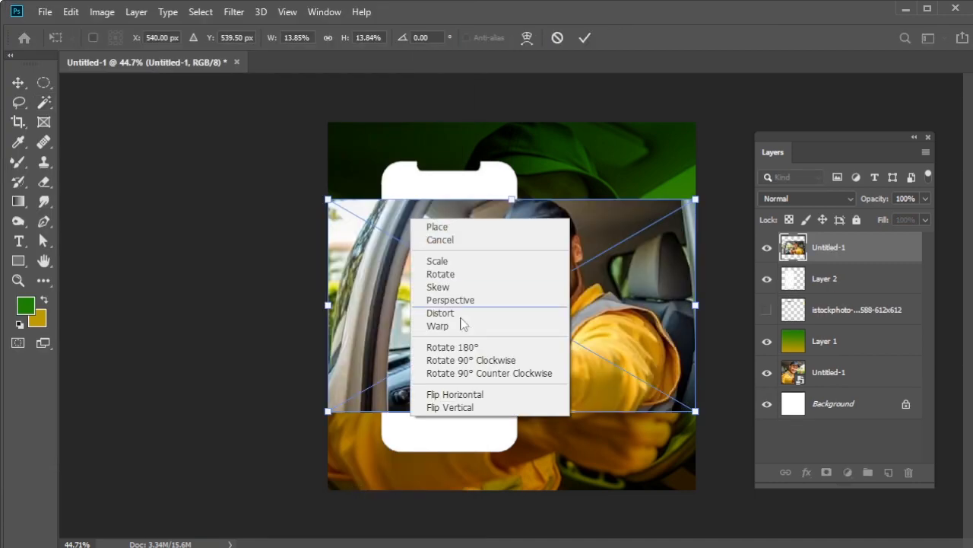
pyautogui.click(460, 397)
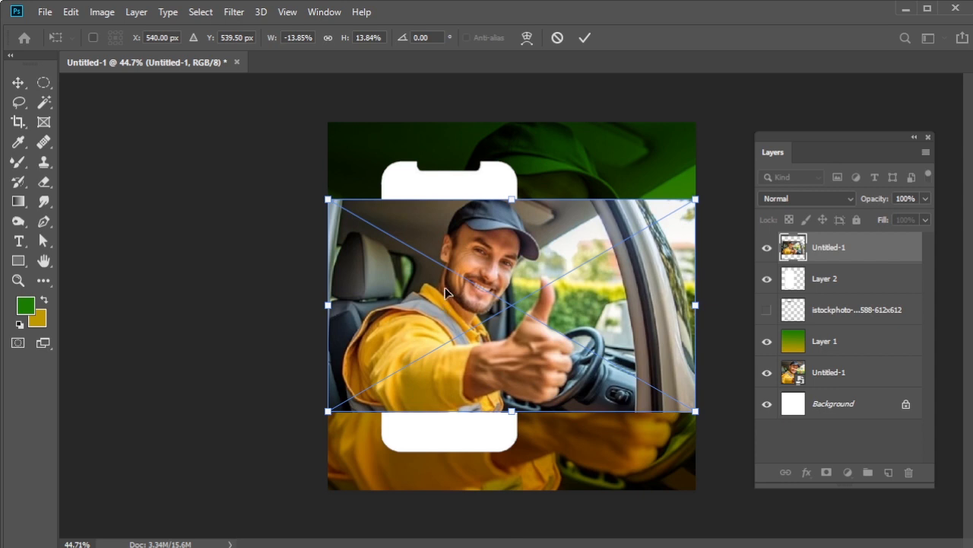
# Step: Enlarge the flipped photo to about 19% and position it over the phone screen shape, checking the fit at 60% opacity before restoring 100%
pyautogui.moveTo(445, 293); pyautogui.dragTo(440, 258)
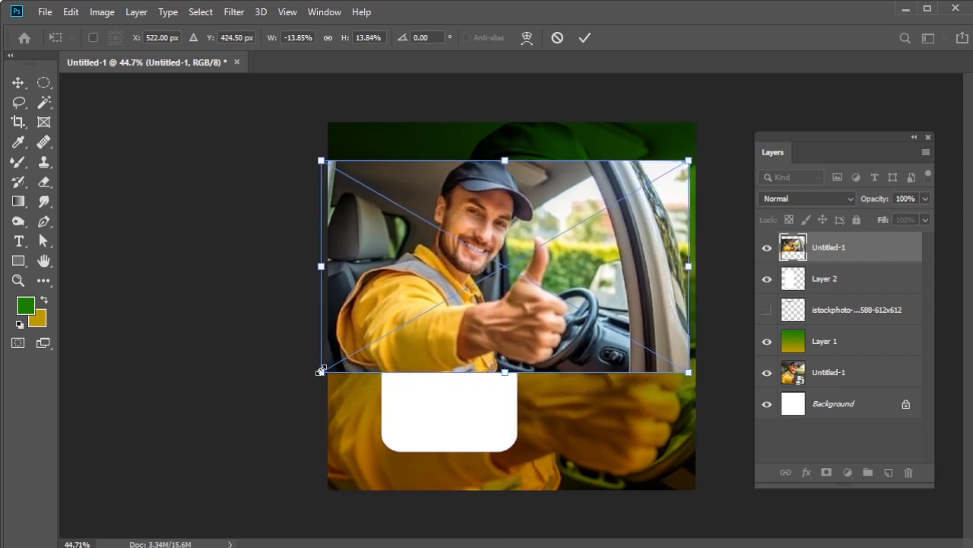
pyautogui.moveTo(321, 370); pyautogui.dragTo(240, 487)
pyautogui.moveTo(447, 307); pyautogui.dragTo(492, 305)
pyautogui.moveTo(259, 438); pyautogui.dragTo(246, 470)
pyautogui.click(926, 198)
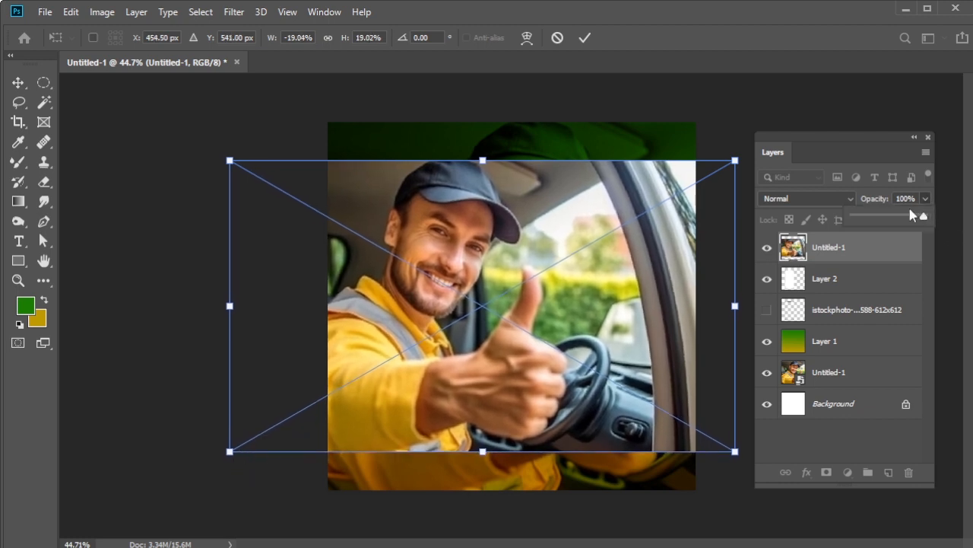
pyautogui.moveTo(913, 214); pyautogui.dragTo(908, 220)
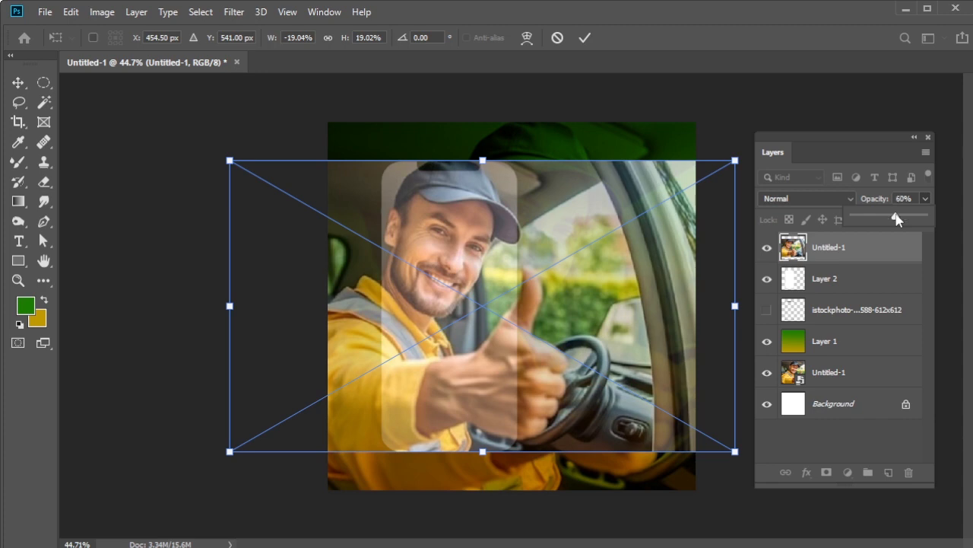
pyautogui.moveTo(897, 219); pyautogui.dragTo(966, 222)
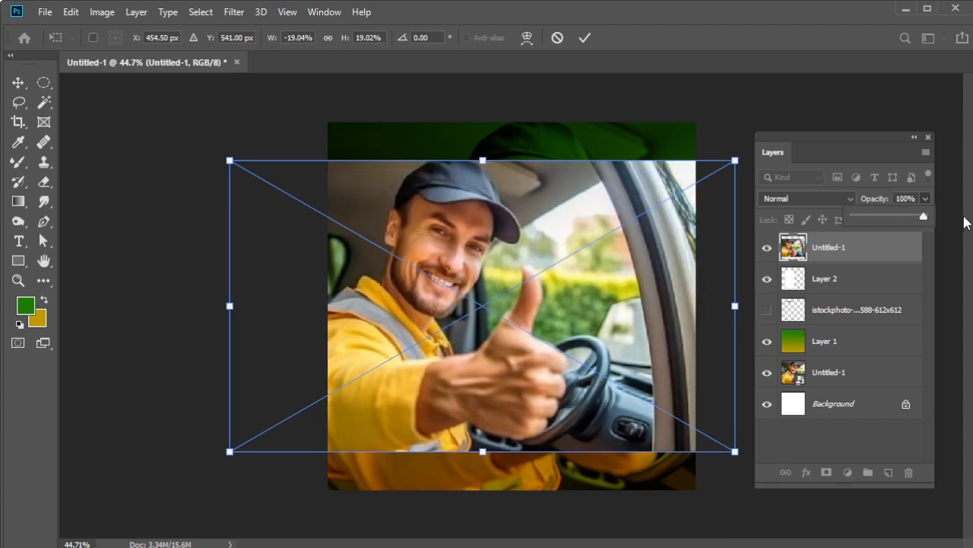
pyautogui.click(645, 247)
pyautogui.press('Return')
pyautogui.press('w')
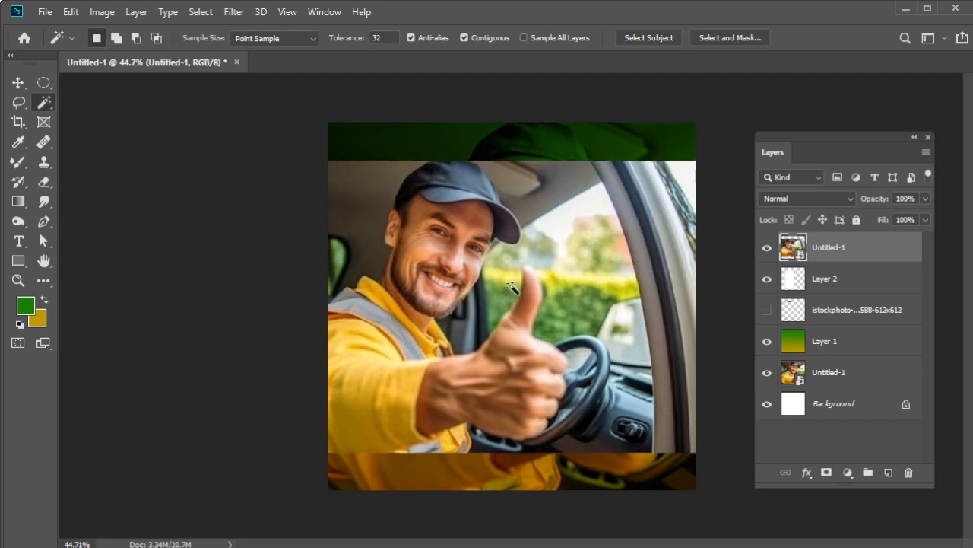
# Step: Duplicate the newly placed driver photo layer and rename the duplicate "Copied layer"
pyautogui.rightClick(832, 245)
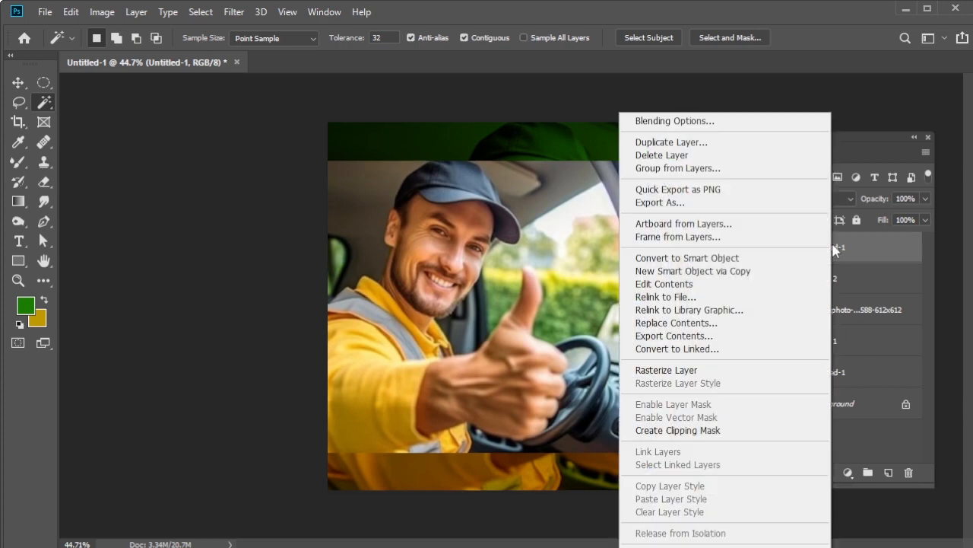
pyautogui.click(733, 143)
pyautogui.click(612, 210)
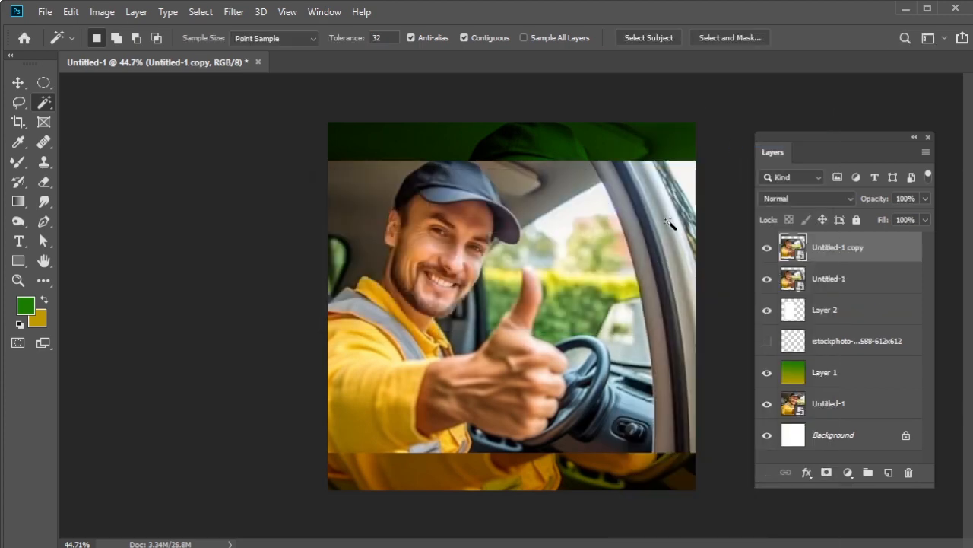
pyautogui.doubleClick(831, 247)
pyautogui.write('Copied layer')
pyautogui.press('Return')
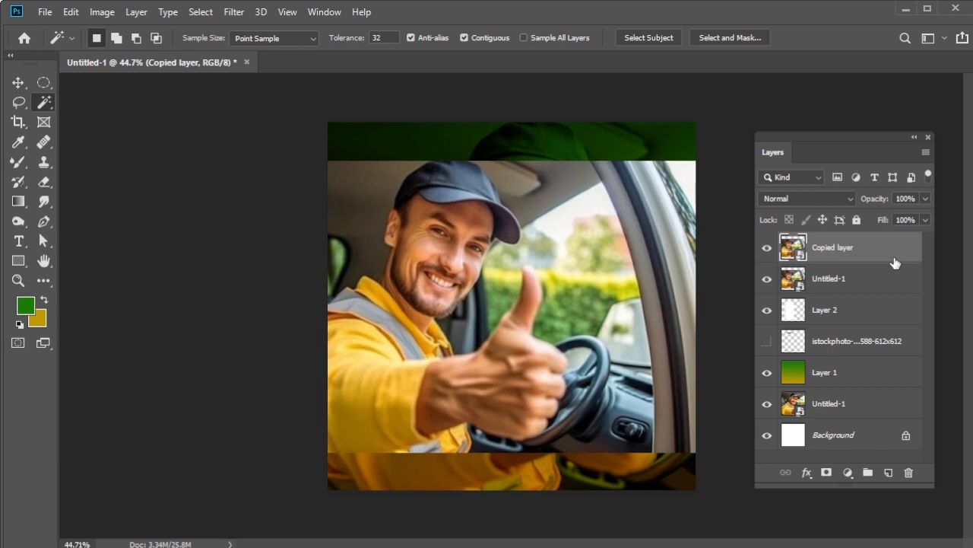
# Step: Clip the Untitled-1 photo directly above Layer 2 to the phone screen shape and hide Copied layer to check the result
pyautogui.click(837, 281)
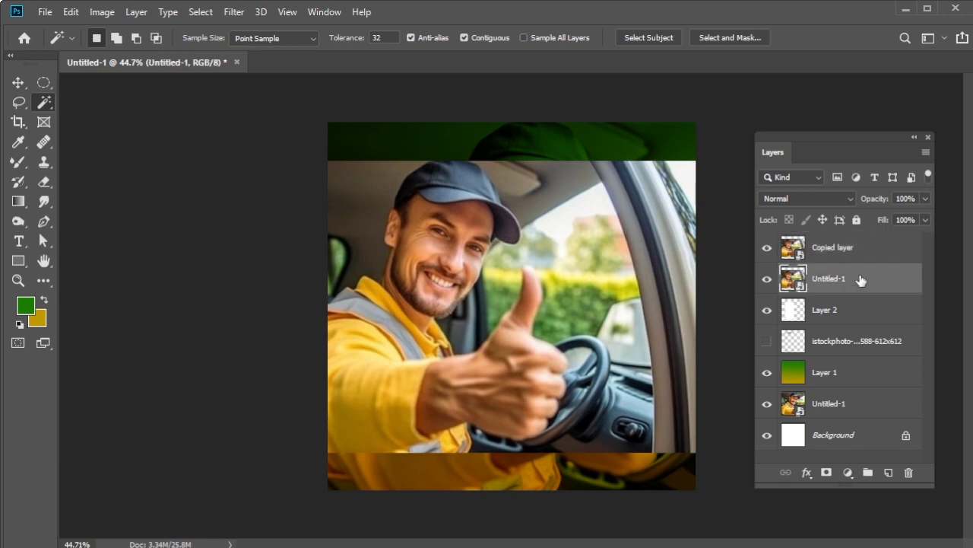
pyautogui.rightClick(860, 281)
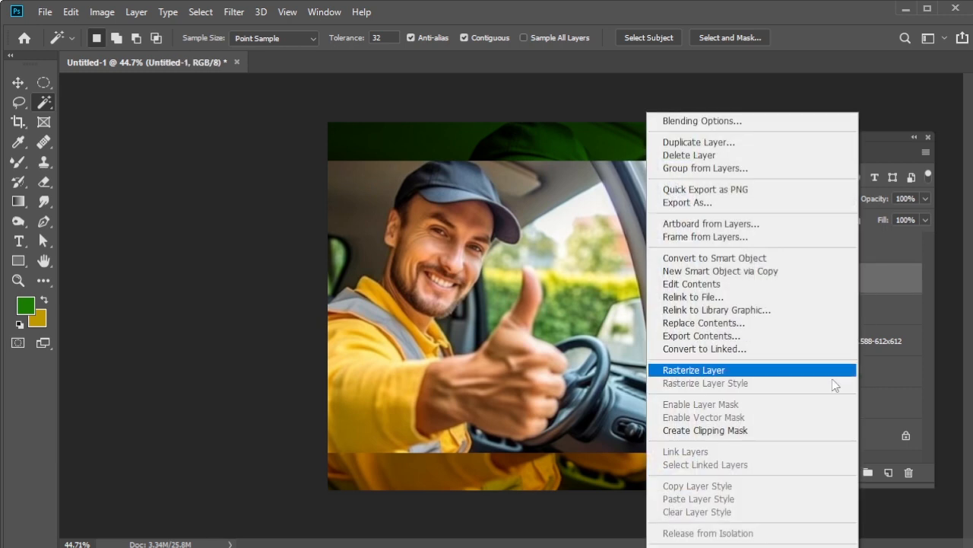
pyautogui.click(764, 431)
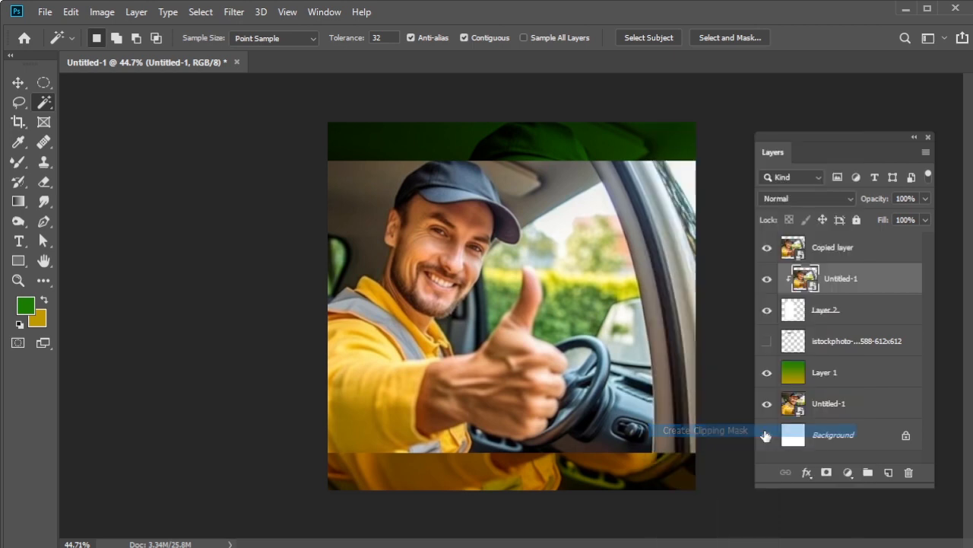
pyautogui.click(766, 248)
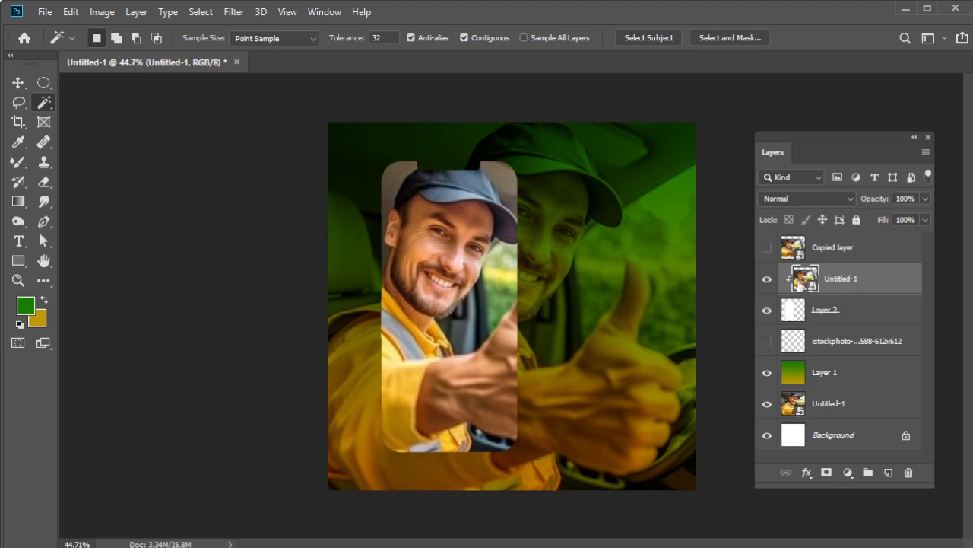
# Step: Turn Copied layer's visibility back on and add a black layer mask that hides all of its content
pyautogui.click(768, 248)
pyautogui.click(846, 254)
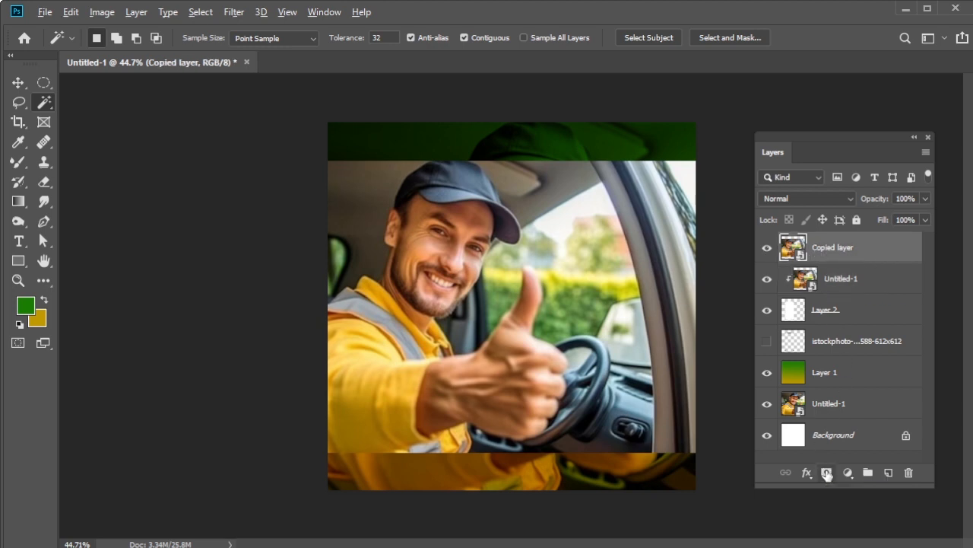
pyautogui.click(826, 473)
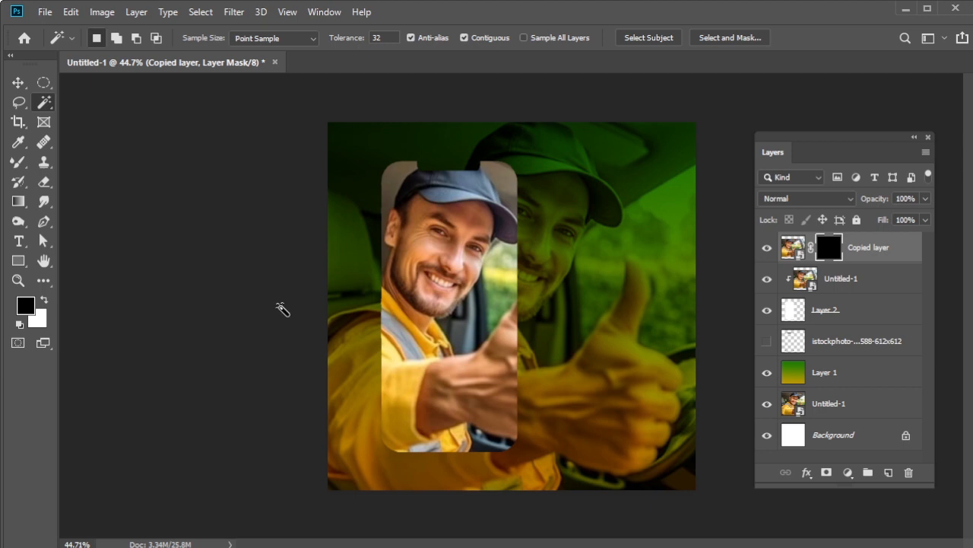
# Step: Paint white on Copied layer's mask with the Brush, enlarged to size 80, to reveal the thumbs-up hand beyond the phone screen
pyautogui.click(18, 162)
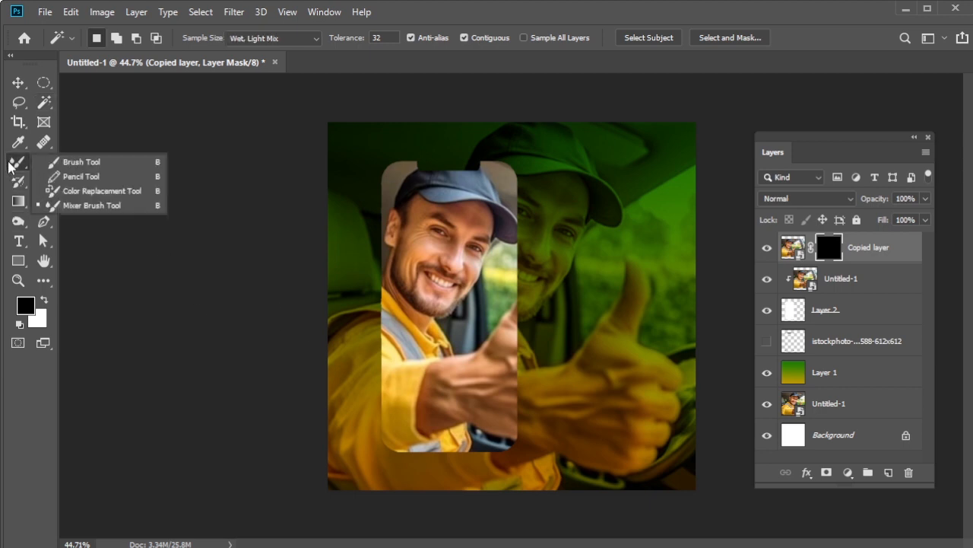
pyautogui.click(62, 164)
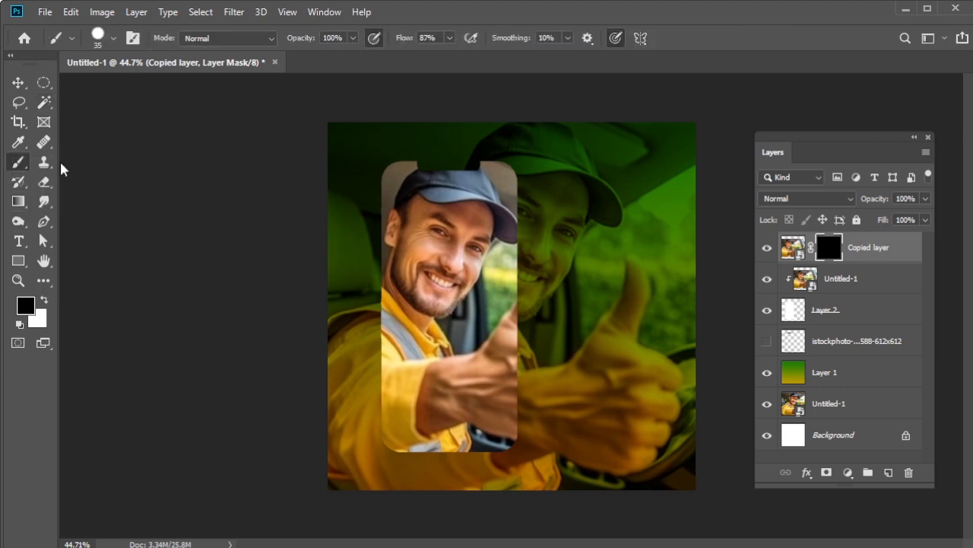
pyautogui.click(44, 301)
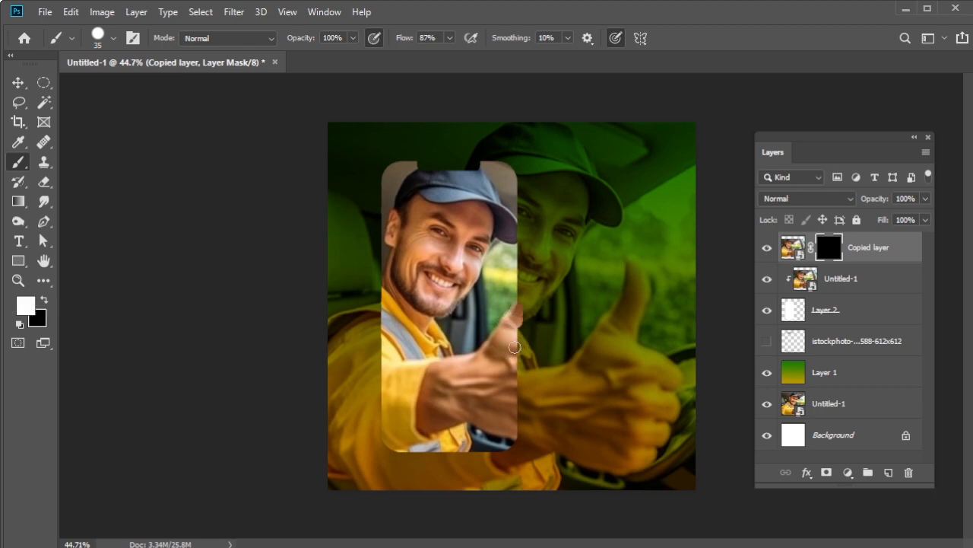
pyautogui.moveTo(551, 409)
pyautogui.mouseDown()
pyautogui.moveTo(533, 392)
pyautogui.moveTo(466, 405)
pyautogui.moveTo(545, 368)
pyautogui.mouseUp()
pyautogui.moveTo(534, 332)
pyautogui.mouseDown()
pyautogui.moveTo(521, 362)
pyautogui.moveTo(535, 267)
pyautogui.moveTo(533, 361)
pyautogui.moveTo(557, 354)
pyautogui.moveTo(558, 408)
pyautogui.moveTo(533, 394)
pyautogui.moveTo(527, 402)
pyautogui.moveTo(547, 383)
pyautogui.moveTo(498, 432)
pyautogui.moveTo(538, 435)
pyautogui.moveTo(541, 417)
pyautogui.moveTo(519, 434)
pyautogui.moveTo(534, 430)
pyautogui.moveTo(540, 408)
pyautogui.moveTo(505, 434)
pyautogui.moveTo(538, 424)
pyautogui.moveTo(546, 369)
pyautogui.mouseUp()
pyautogui.press(']')
pyautogui.press(']')
pyautogui.press(']')
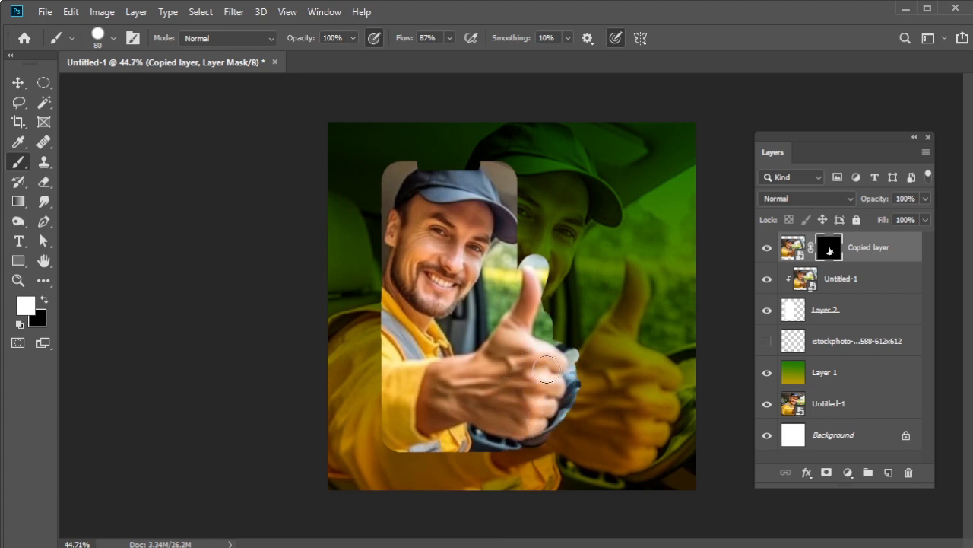
pyautogui.moveTo(534, 268)
pyautogui.mouseDown()
pyautogui.moveTo(523, 299)
pyautogui.moveTo(517, 352)
pyautogui.mouseUp()
# Step: Select the thumbs-up hand and wrist on Copied layer with the Quick Selection tool
pyautogui.scroll(5, 543, 323)
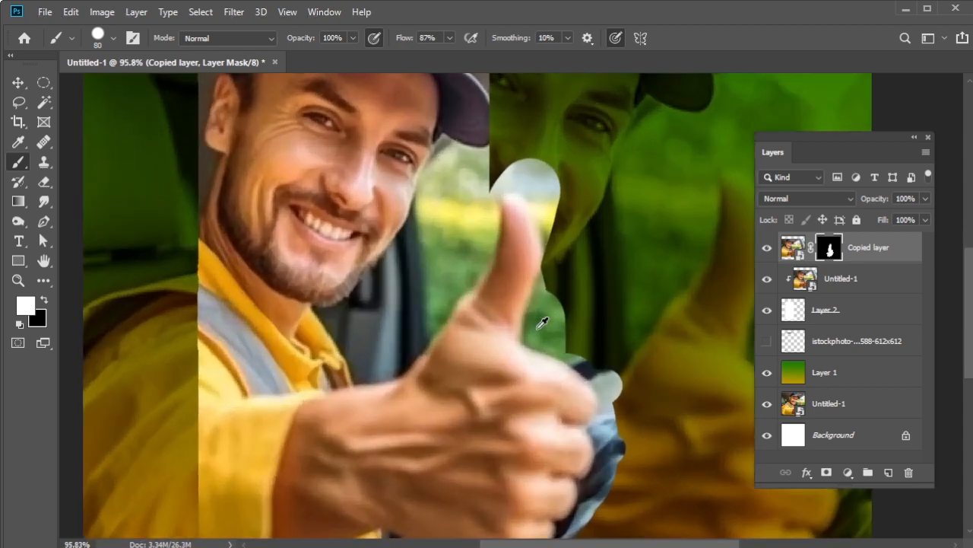
pyautogui.moveTo(507, 312)
pyautogui.mouseDown()
pyautogui.moveTo(483, 222)
pyautogui.moveTo(469, 227)
pyautogui.mouseUp()
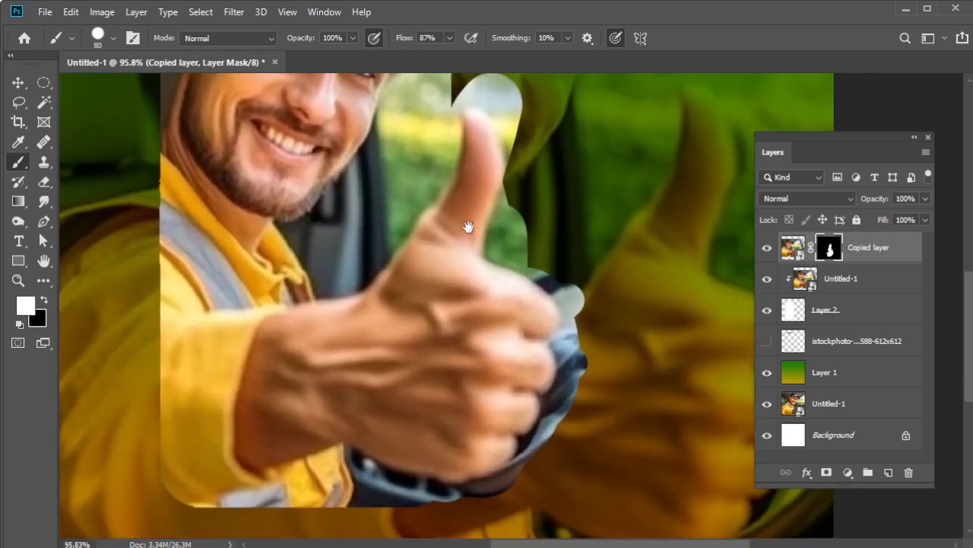
pyautogui.scroll(1, 477, 373)
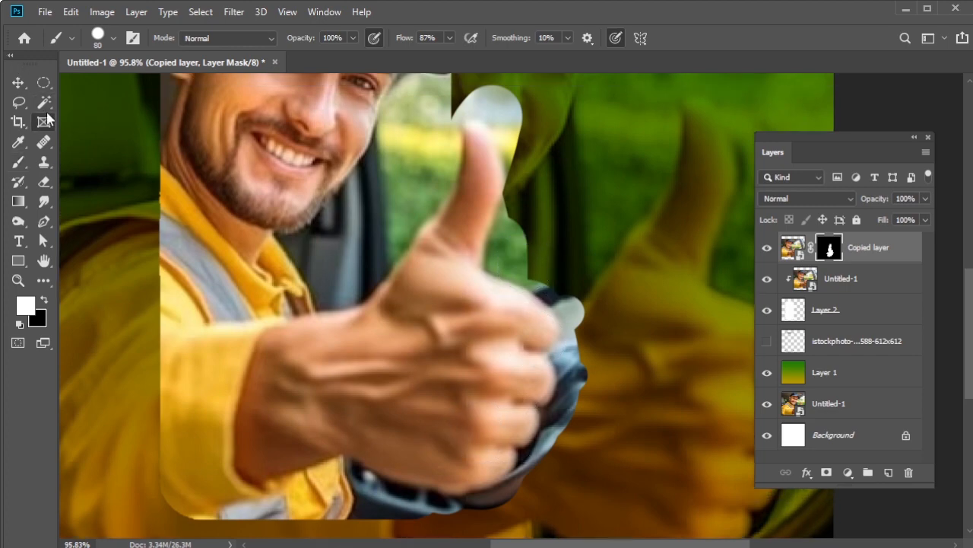
pyautogui.click(18, 102)
pyautogui.rightClick(18, 101)
pyautogui.click(17, 105)
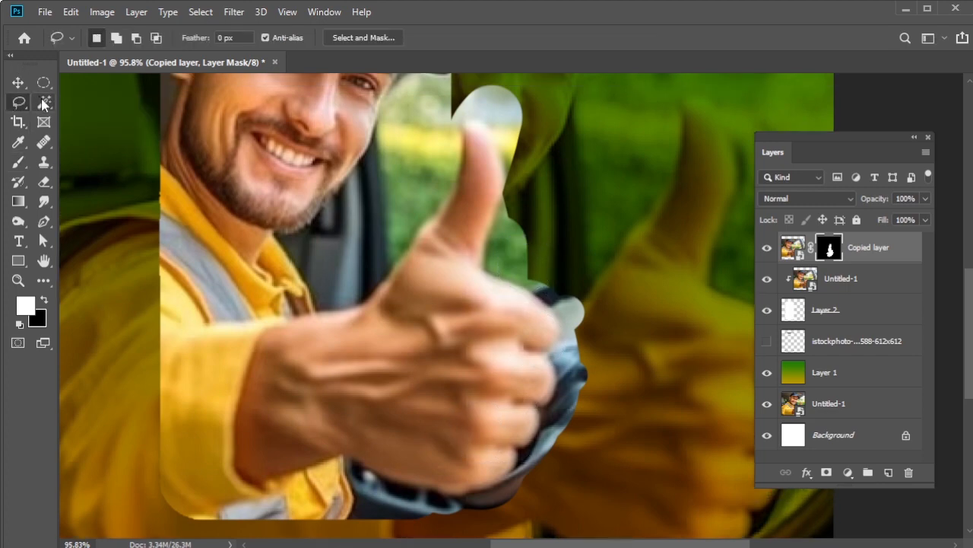
pyautogui.click(43, 103)
pyautogui.click(149, 103)
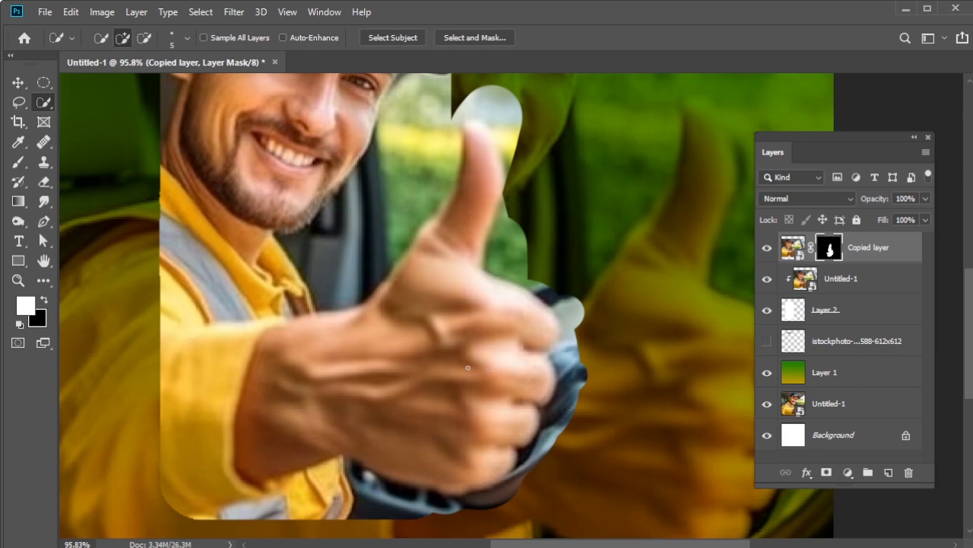
pyautogui.moveTo(452, 332)
pyautogui.mouseDown()
pyautogui.moveTo(470, 304)
pyautogui.moveTo(460, 243)
pyautogui.moveTo(445, 226)
pyautogui.moveTo(475, 204)
pyautogui.mouseUp()
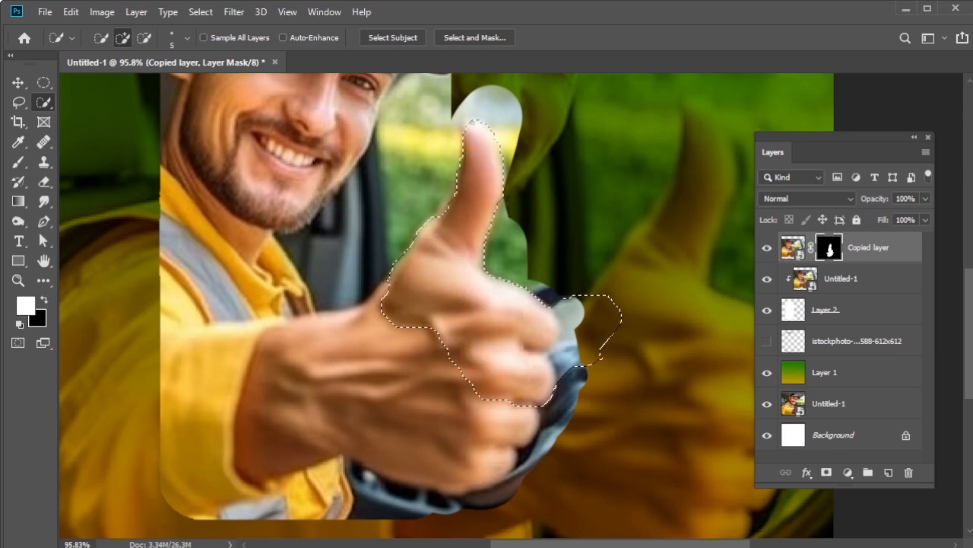
pyautogui.moveTo(487, 403)
pyautogui.mouseDown()
pyautogui.moveTo(466, 435)
pyautogui.moveTo(375, 421)
pyautogui.mouseUp()
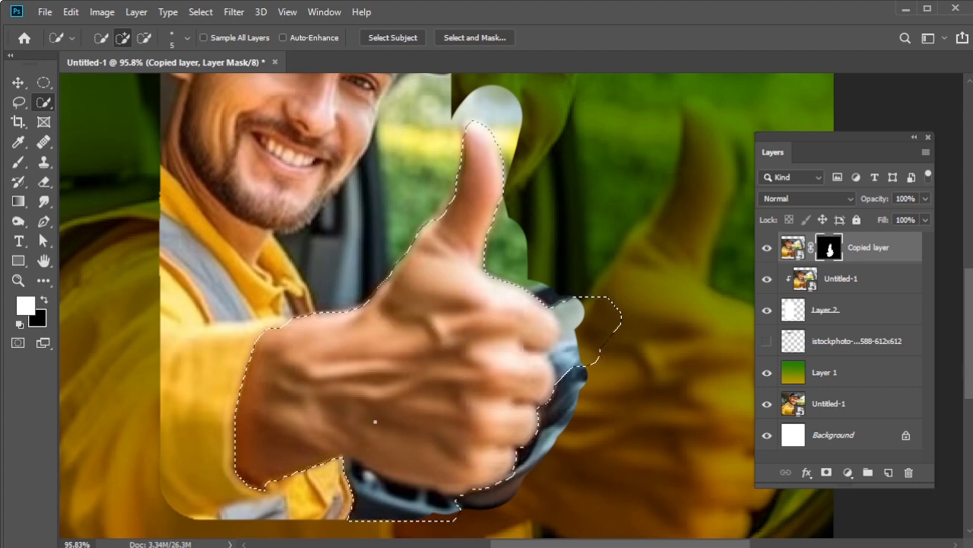
# Step: Subtract the background areas beside the knuckles and below the fist from the hand selection
pyautogui.press('alt')
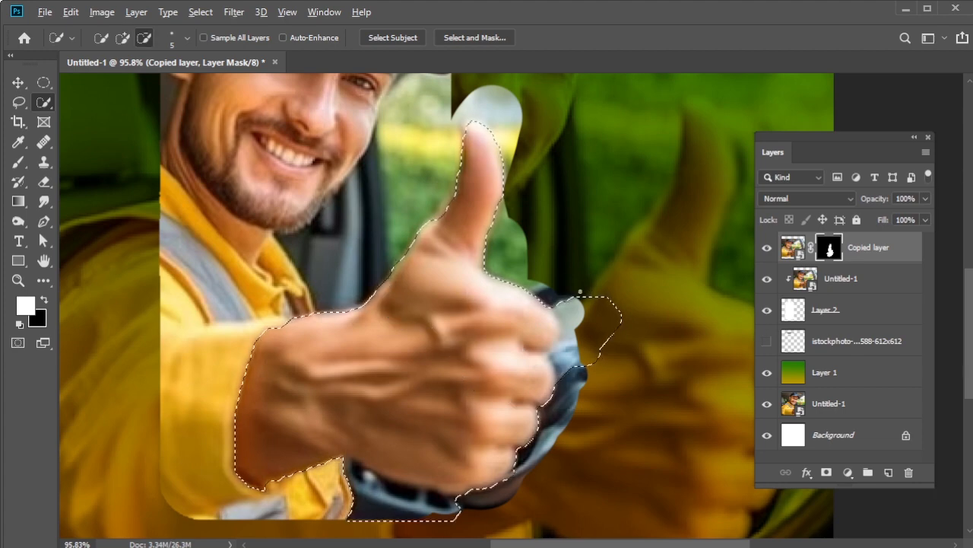
pyautogui.moveTo(580, 291); pyautogui.dragTo(613, 307)
pyautogui.moveTo(577, 394)
pyautogui.mouseDown()
pyautogui.moveTo(577, 370)
pyautogui.moveTo(619, 292)
pyautogui.mouseUp()
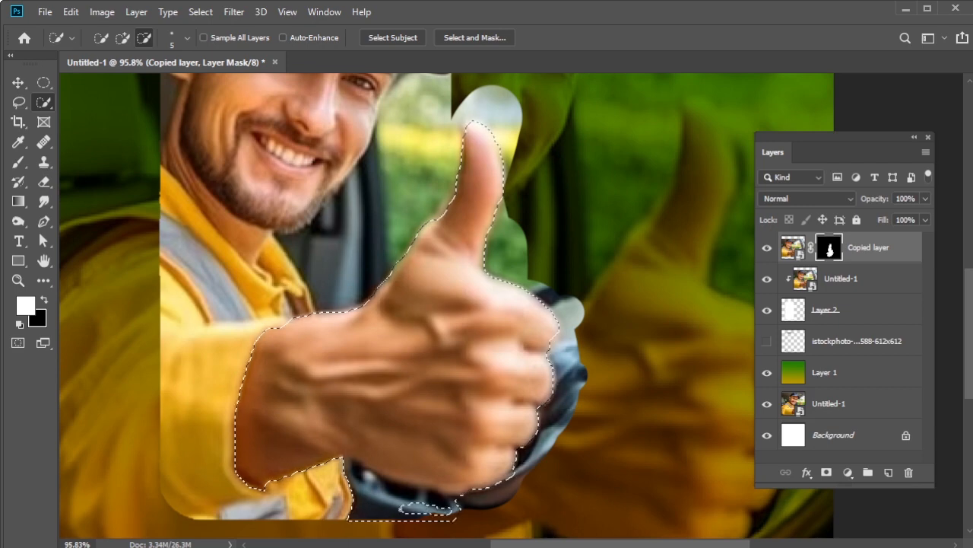
pyautogui.moveTo(401, 509); pyautogui.dragTo(456, 509)
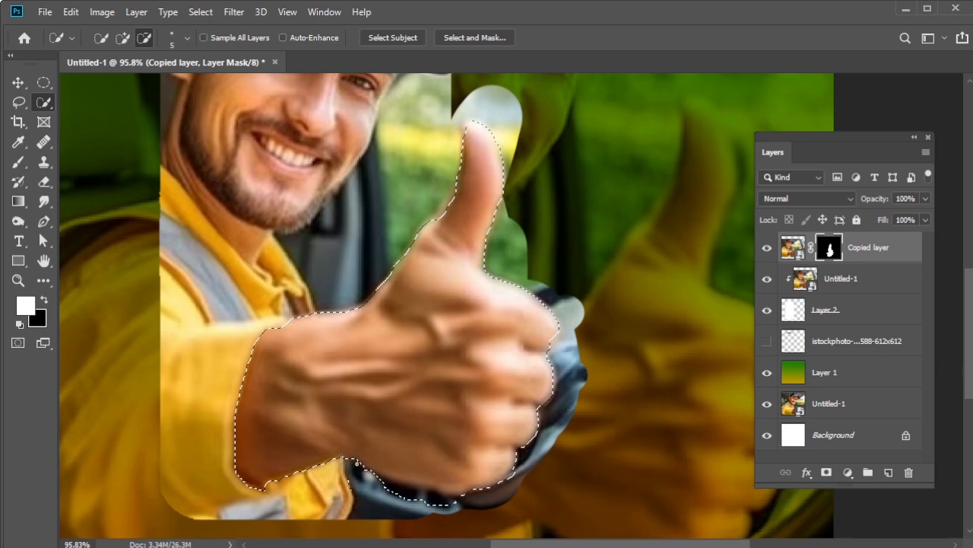
pyautogui.moveTo(376, 483); pyautogui.dragTo(399, 480)
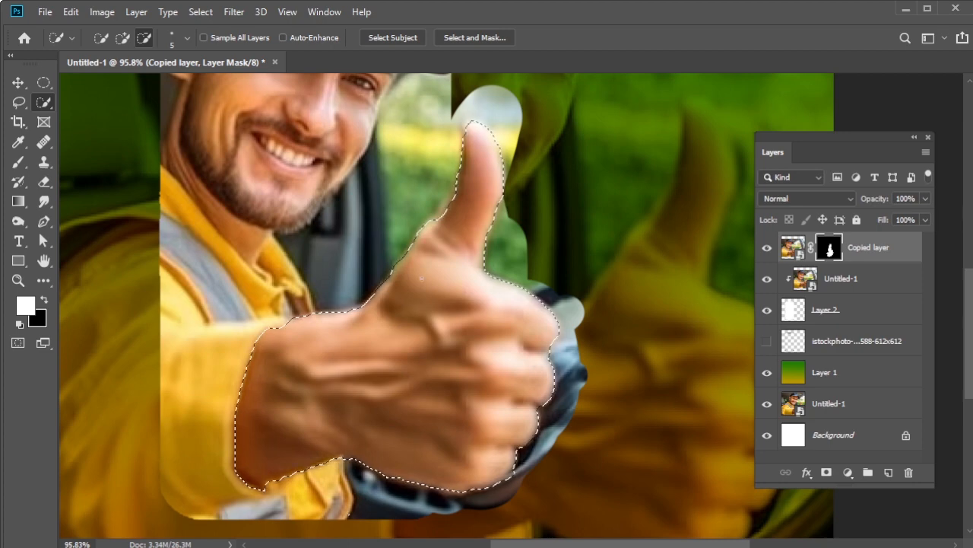
# Step: Invert the hand selection and paint black on Copied layer's mask to hide the leftover background around the hand
pyautogui.scroll(-3, 444, 219)
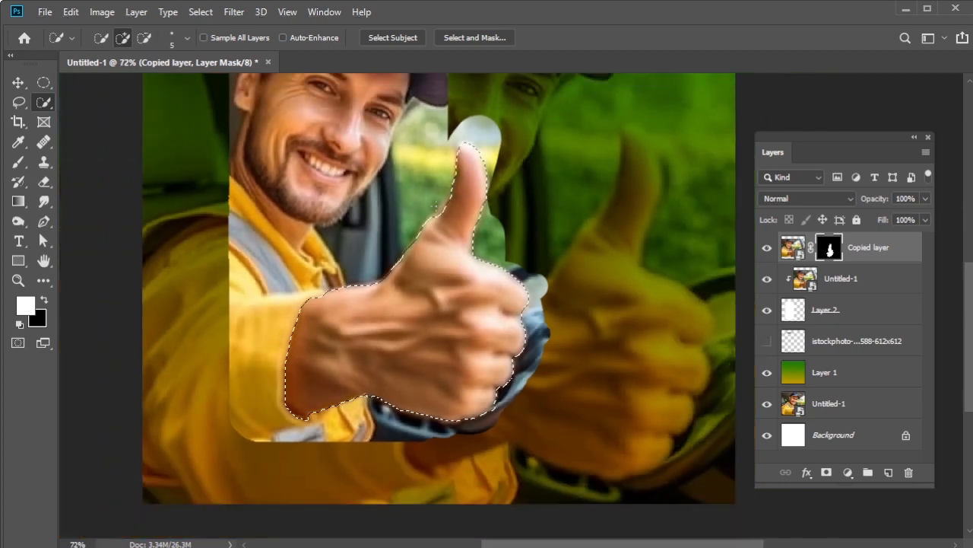
pyautogui.scroll(-1, 436, 205)
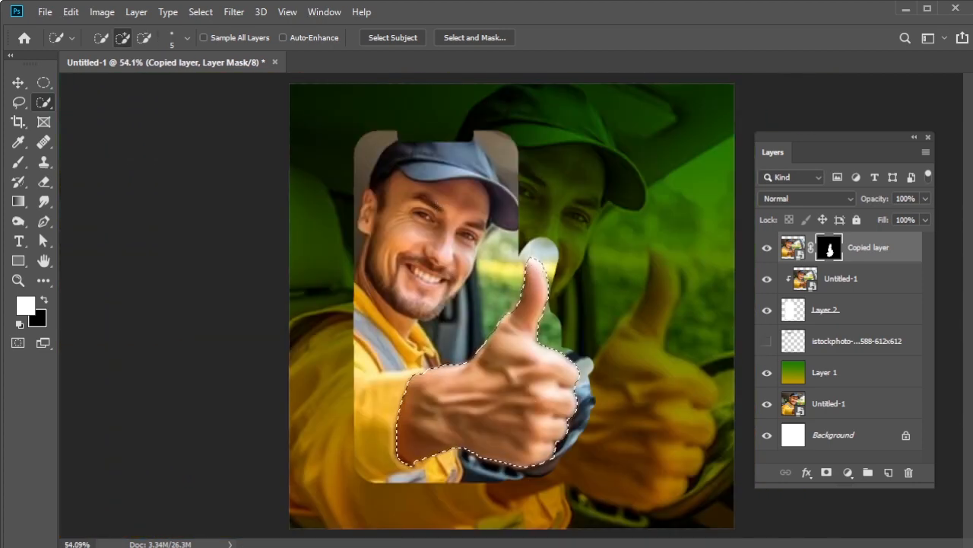
pyautogui.rightClick(537, 261)
pyautogui.click(559, 282)
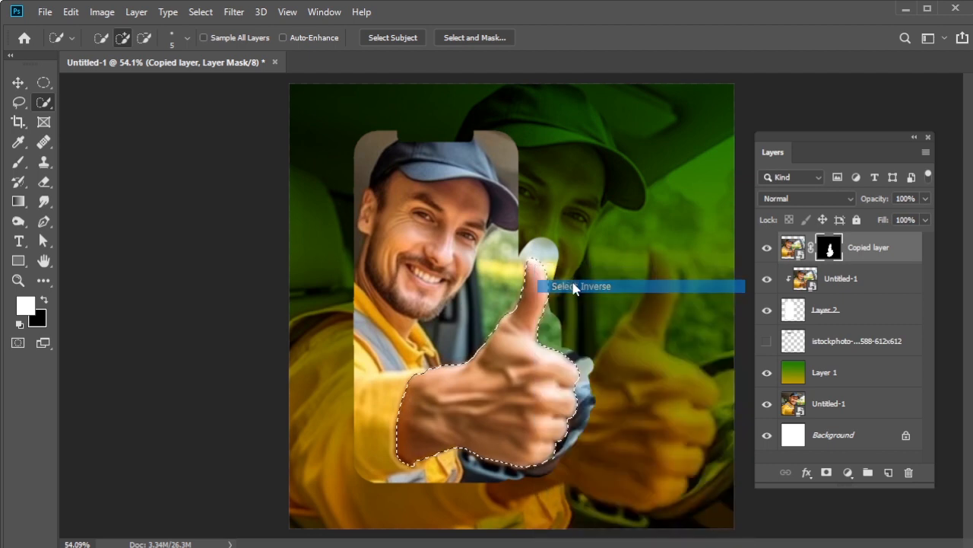
pyautogui.click(19, 162)
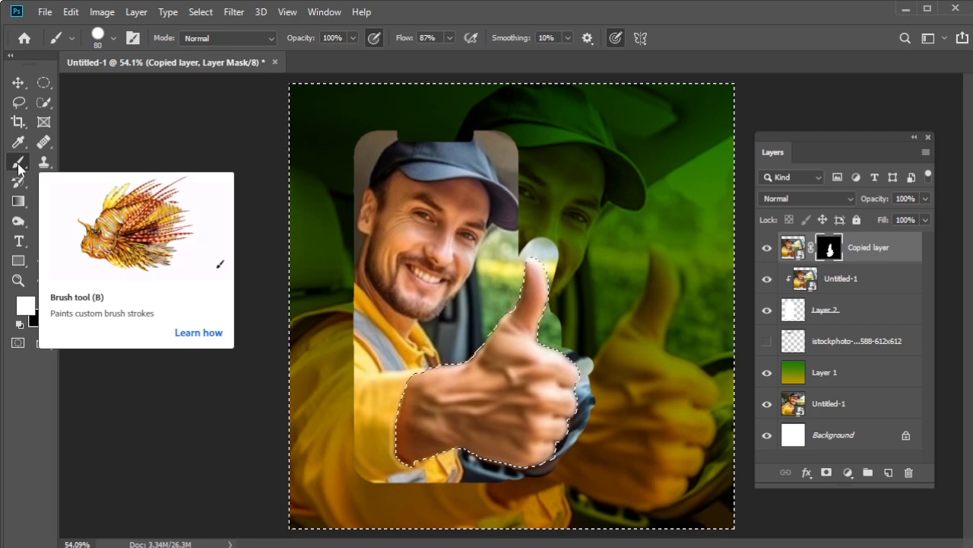
pyautogui.press('x')
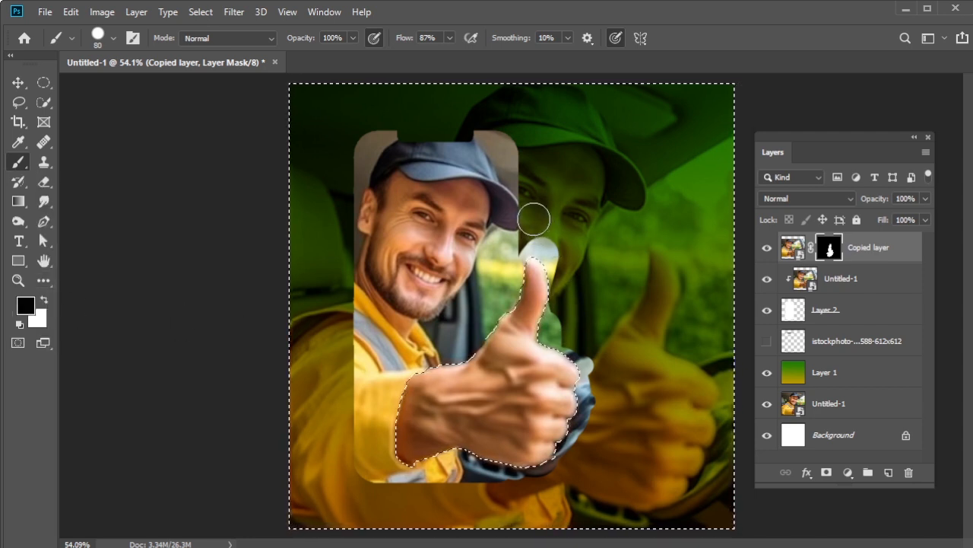
pyautogui.keyDown('shift'); pyautogui.click(526, 489); pyautogui.keyUp('shift')
pyautogui.moveTo(526, 489)
pyautogui.mouseDown()
pyautogui.moveTo(559, 449)
pyautogui.moveTo(571, 365)
pyautogui.moveTo(574, 403)
pyautogui.moveTo(591, 359)
pyautogui.moveTo(592, 439)
pyautogui.moveTo(590, 353)
pyautogui.moveTo(569, 384)
pyautogui.moveTo(555, 274)
pyautogui.moveTo(552, 398)
pyautogui.moveTo(556, 280)
pyautogui.moveTo(563, 365)
pyautogui.mouseUp()
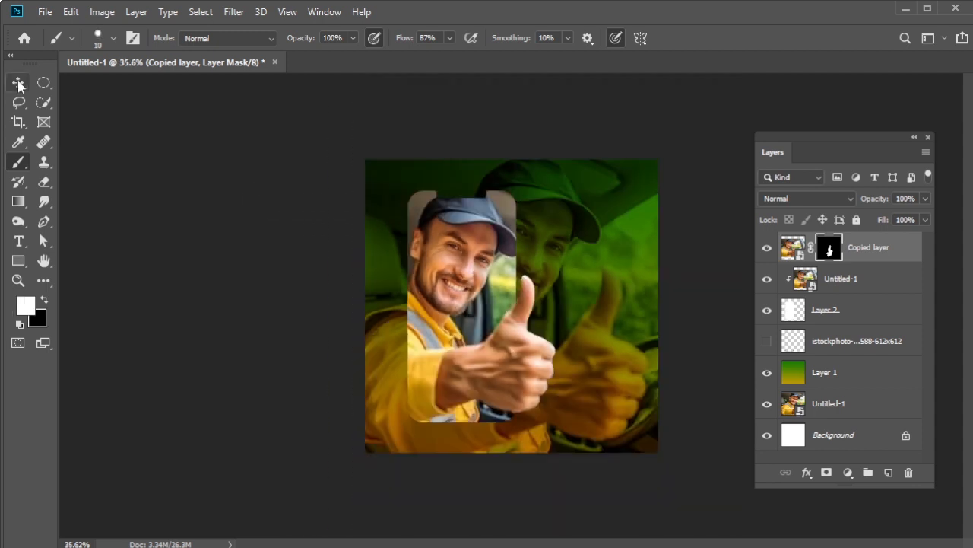
# Step: Target Copied layer itself instead of its mask and show the istockphoto phone frame layer
pyautogui.click(18, 83)
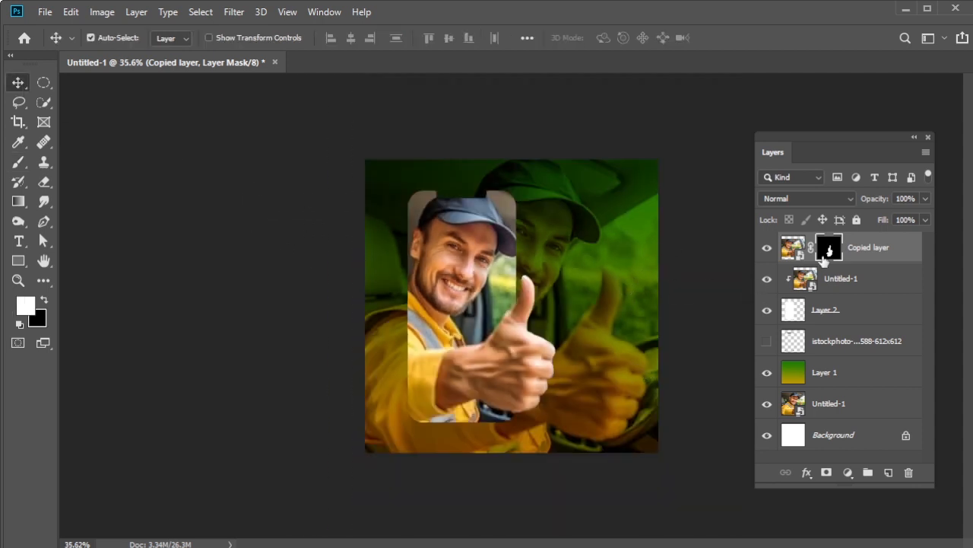
pyautogui.click(873, 249)
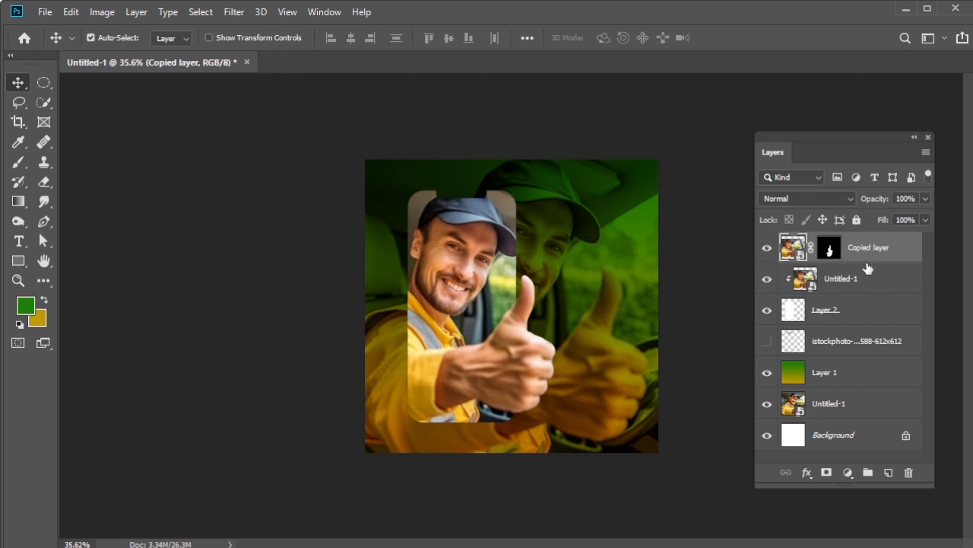
pyautogui.click(767, 344)
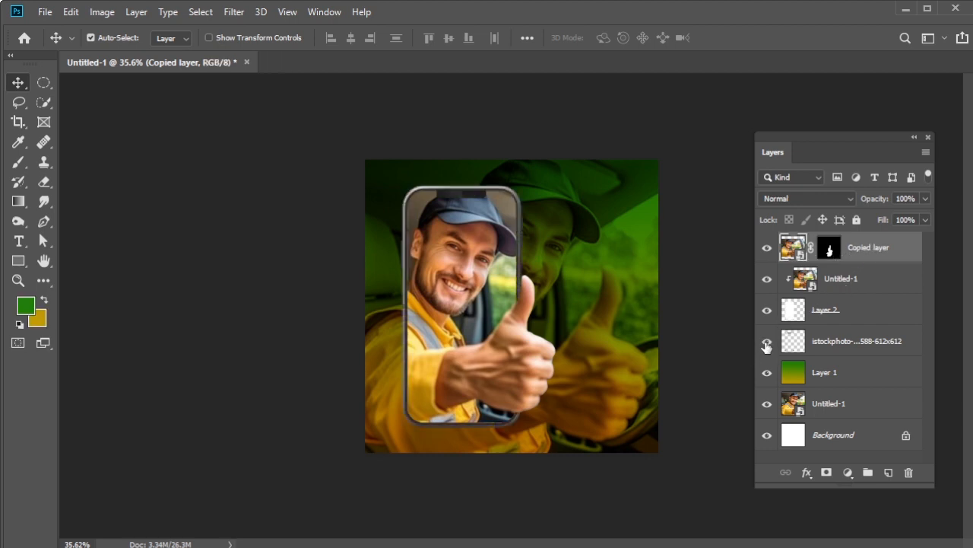
# Step: Link the four layers from Copied layer down to the istockphoto phone frame and put them in one group
pyautogui.keyDown('shift'); pyautogui.click(847, 346); pyautogui.keyUp('shift')
pyautogui.click(786, 473)
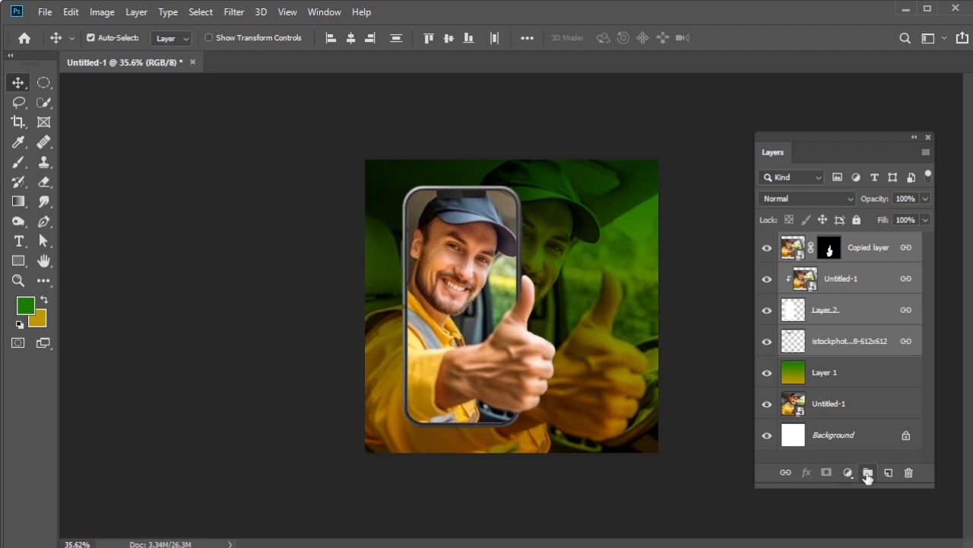
pyautogui.click(867, 473)
# Step: Rotate the phone group counterclockwise by about 8.2° and nudge it slightly to the left
pyautogui.hotkey('ctrl', 't')
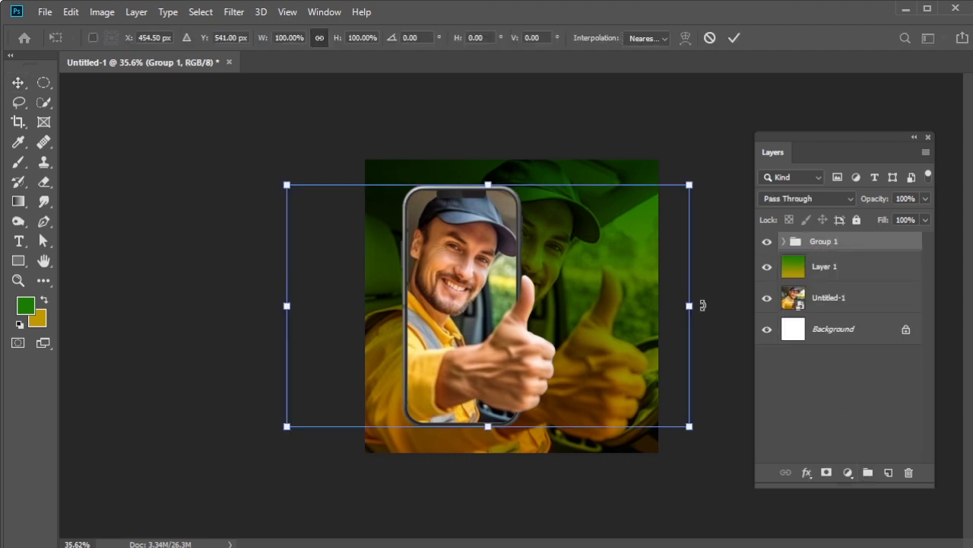
pyautogui.moveTo(688, 438); pyautogui.dragTo(718, 406)
pyautogui.moveTo(520, 385); pyautogui.dragTo(524, 386)
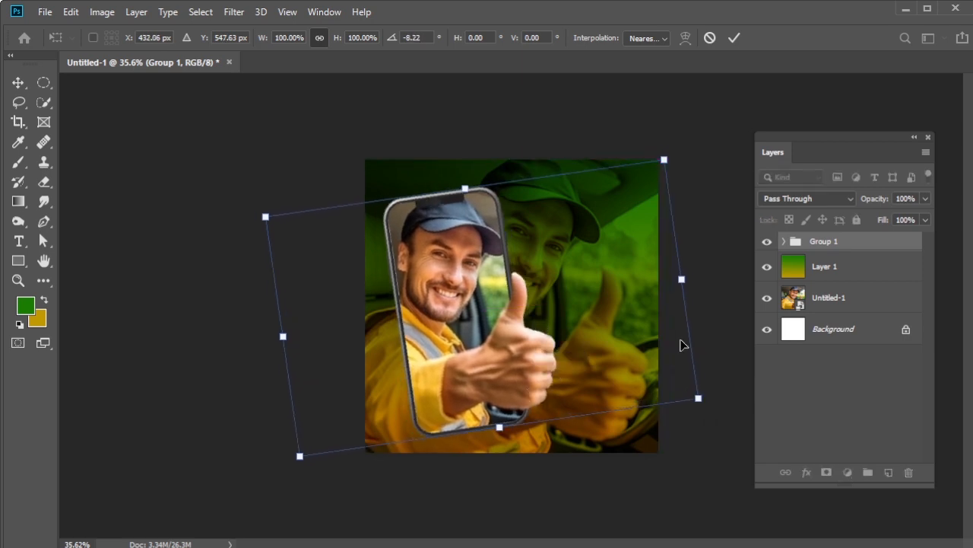
pyautogui.press('Left')
pyautogui.press('Left')
pyautogui.press('Left')
pyautogui.press('Return')
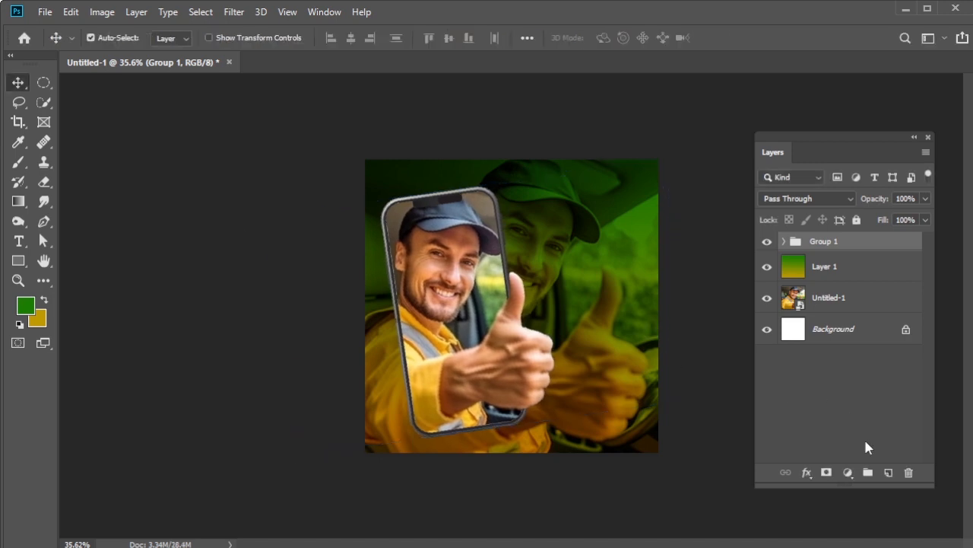
# Step: On a new layer, draw a wide rectangular selection beside the phone's upper part and fill it with the gold color
pyautogui.click(889, 472)
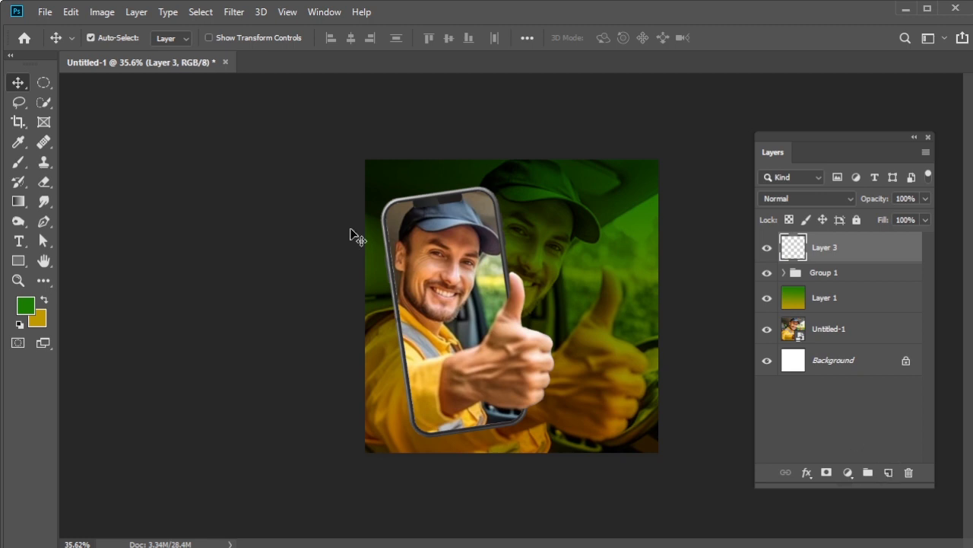
pyautogui.click(44, 87)
pyautogui.click(149, 79)
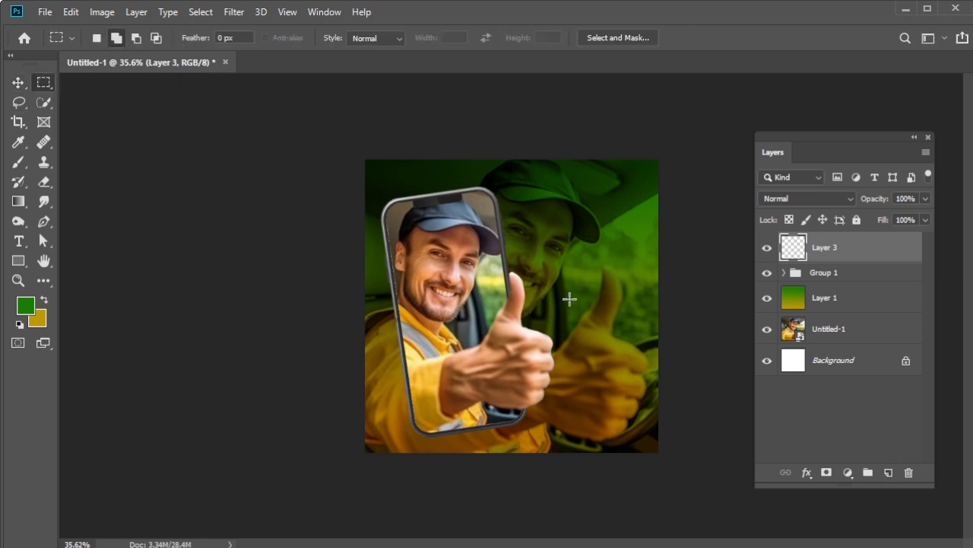
pyautogui.moveTo(534, 196); pyautogui.dragTo(652, 232)
pyautogui.click(44, 300)
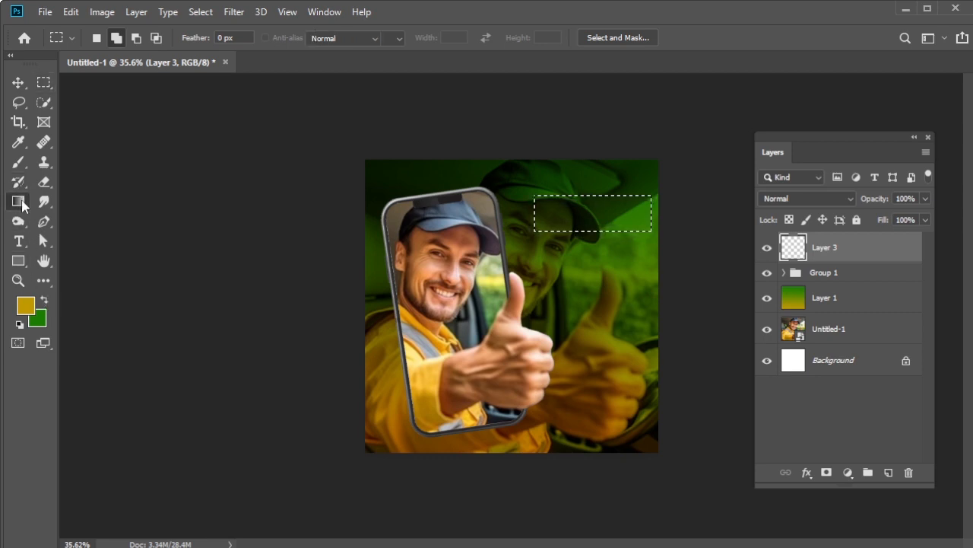
pyautogui.click(18, 201)
pyautogui.click(82, 219)
pyautogui.click(609, 212)
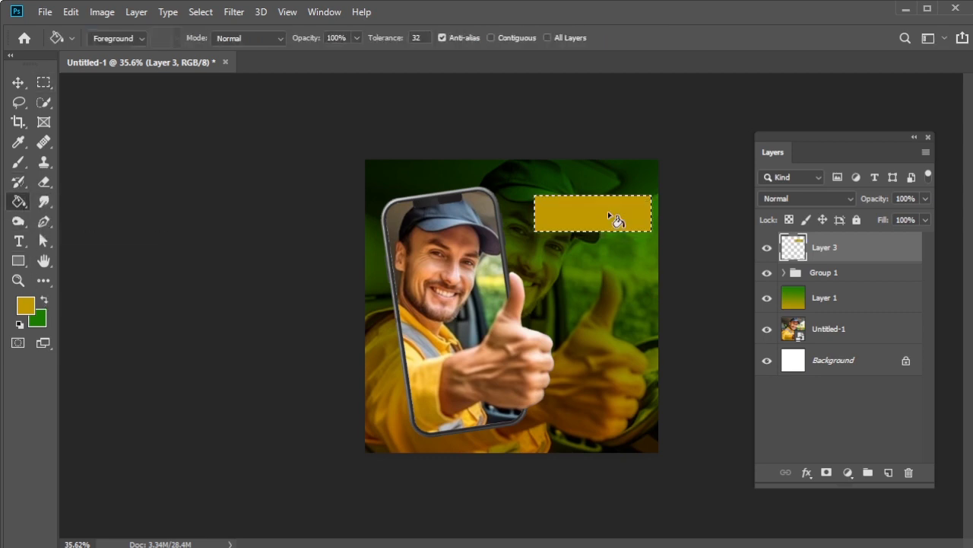
# Step: Set the foreground color to the brighter yellow #daaf05 and refill the rectangle with it
pyautogui.click(25, 305)
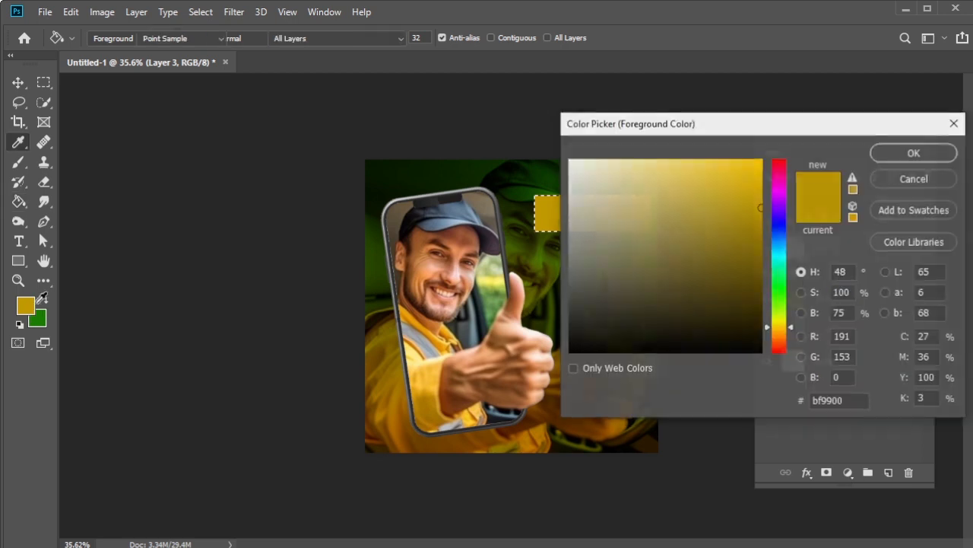
pyautogui.click(756, 187)
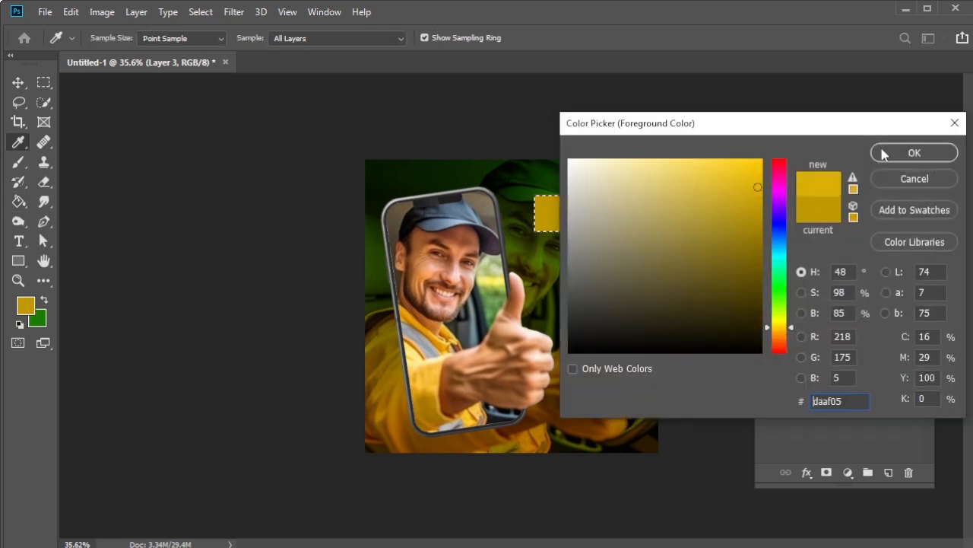
pyautogui.click(915, 152)
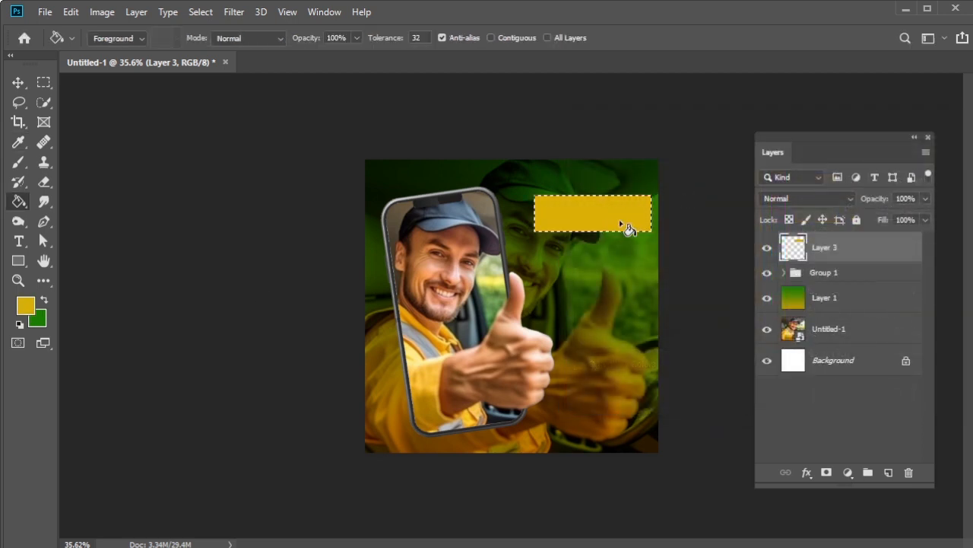
# Step: Add the white Arial Bold Italic text "Careem k Saath" at 16 pt and center it over the yellow rectangle
pyautogui.scroll(2, 622, 215)
pyautogui.scroll(2, 622, 215)
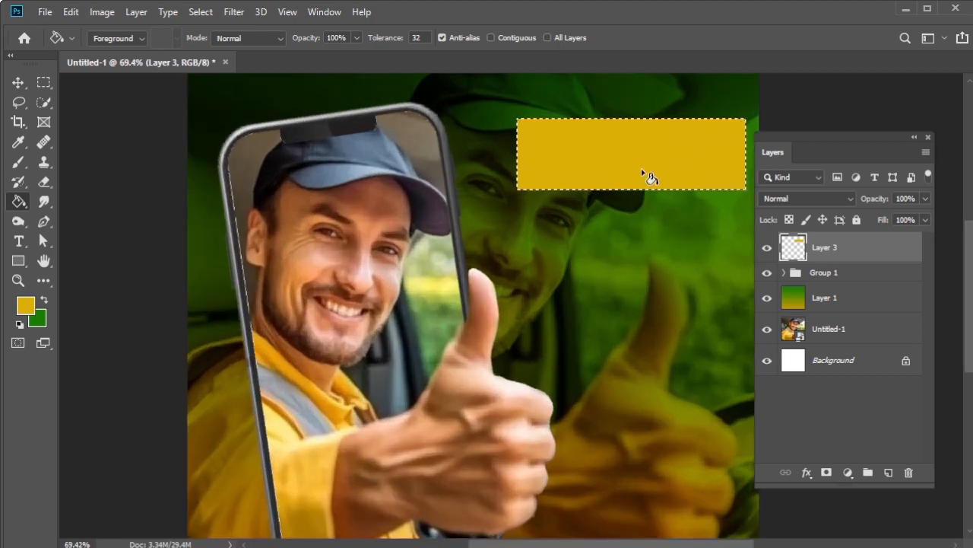
pyautogui.scroll(2, 647, 174)
pyautogui.moveTo(647, 162); pyautogui.dragTo(486, 244)
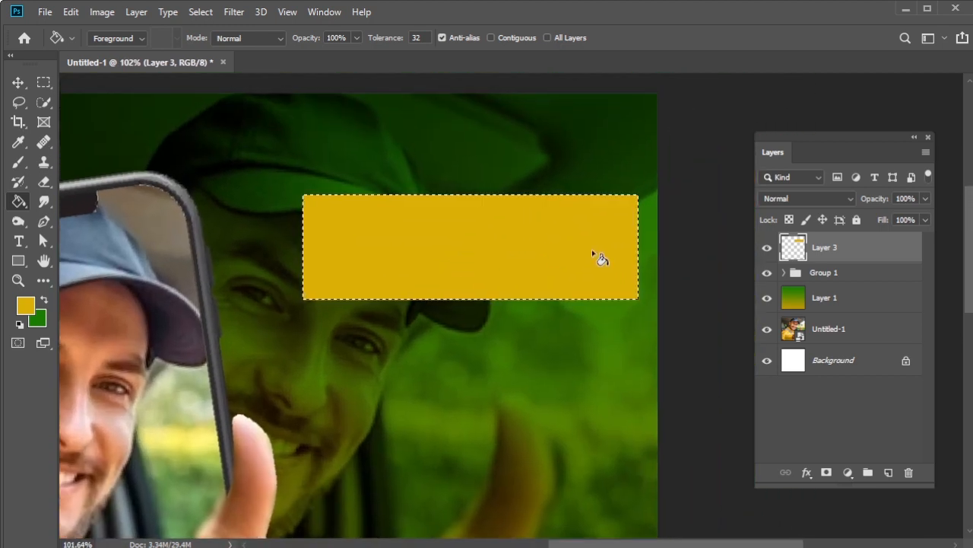
pyautogui.click(321, 251)
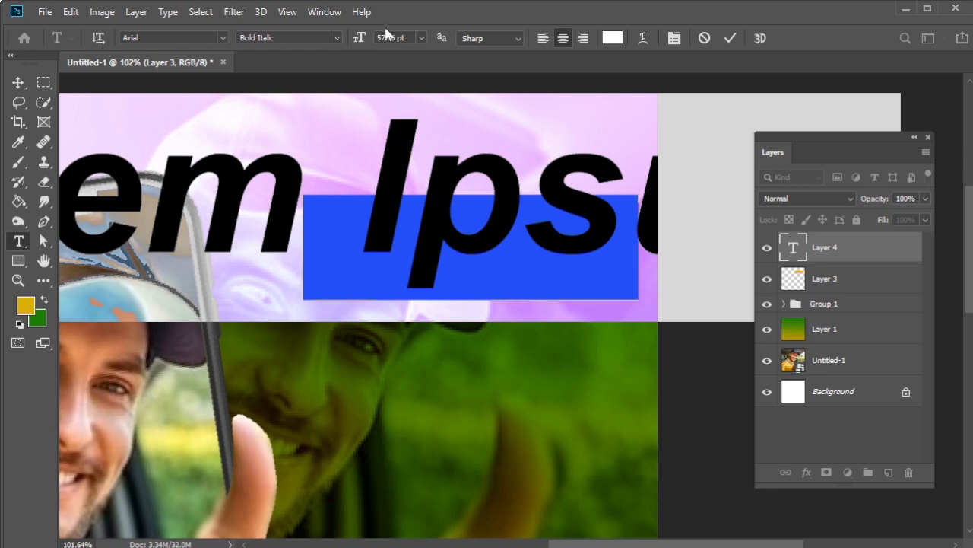
pyautogui.click(418, 38)
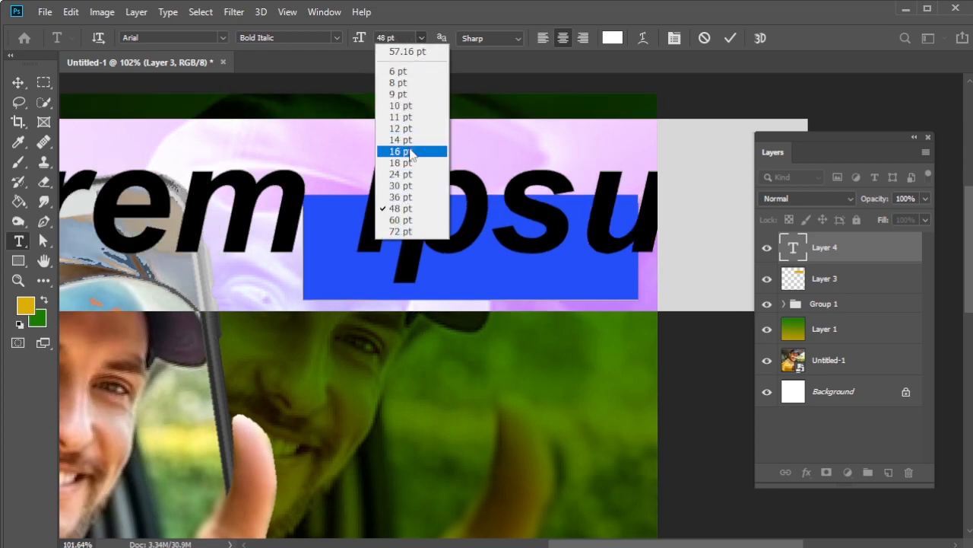
pyautogui.click(401, 151)
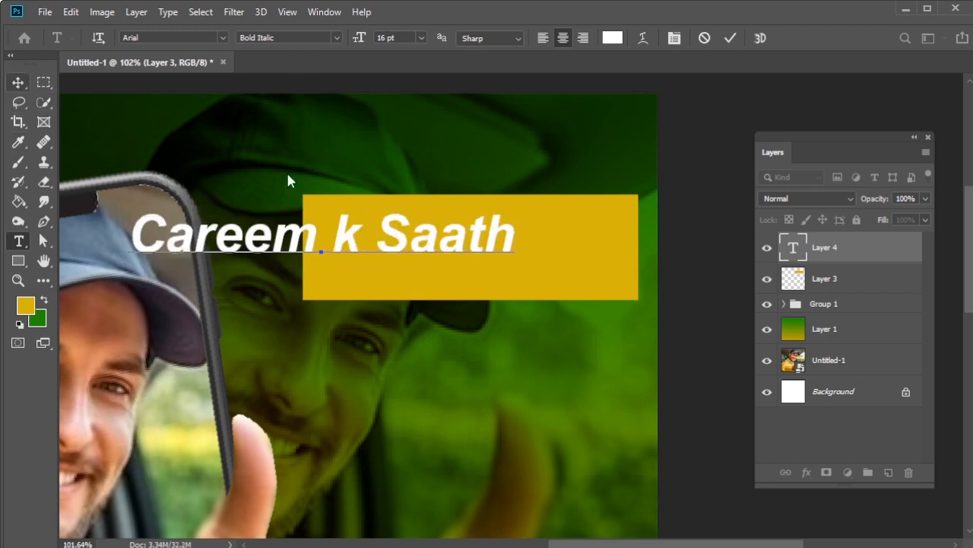
pyautogui.hotkey('ctrl', 'Return')
pyautogui.press('v')
pyautogui.moveTo(389, 224); pyautogui.dragTo(541, 249)
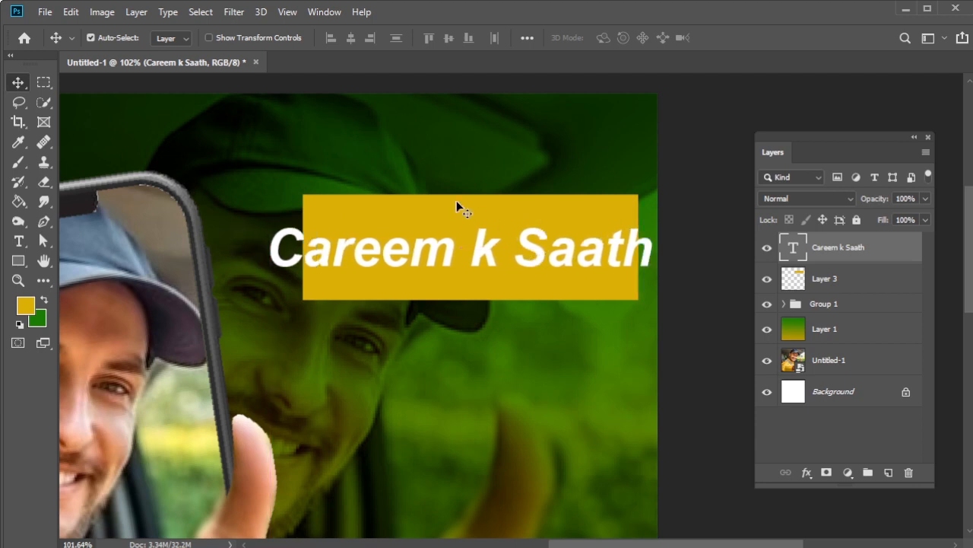
# Step: Reduce the font size of the whole "Careem k Saath" text to 14 pt
pyautogui.click(19, 240)
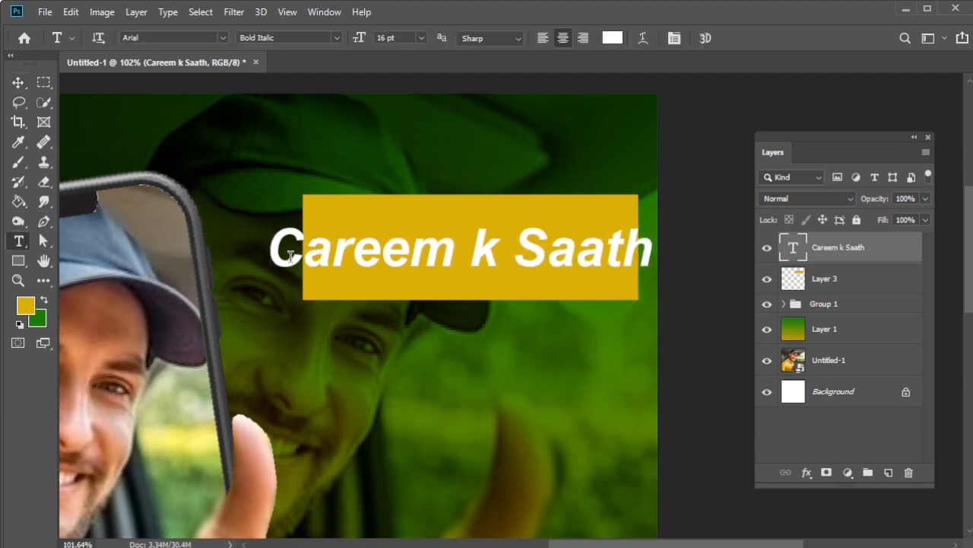
pyautogui.moveTo(283, 254); pyautogui.dragTo(676, 278)
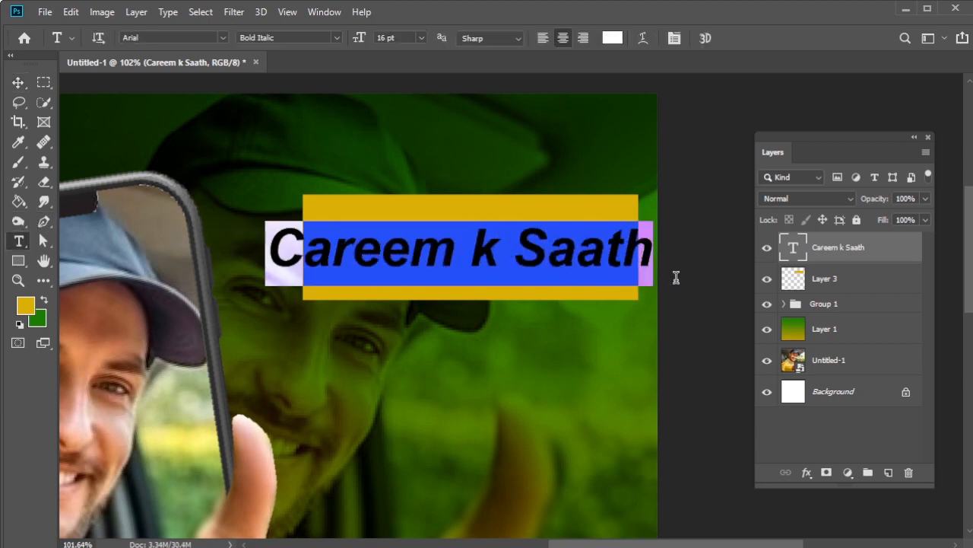
pyautogui.click(421, 37)
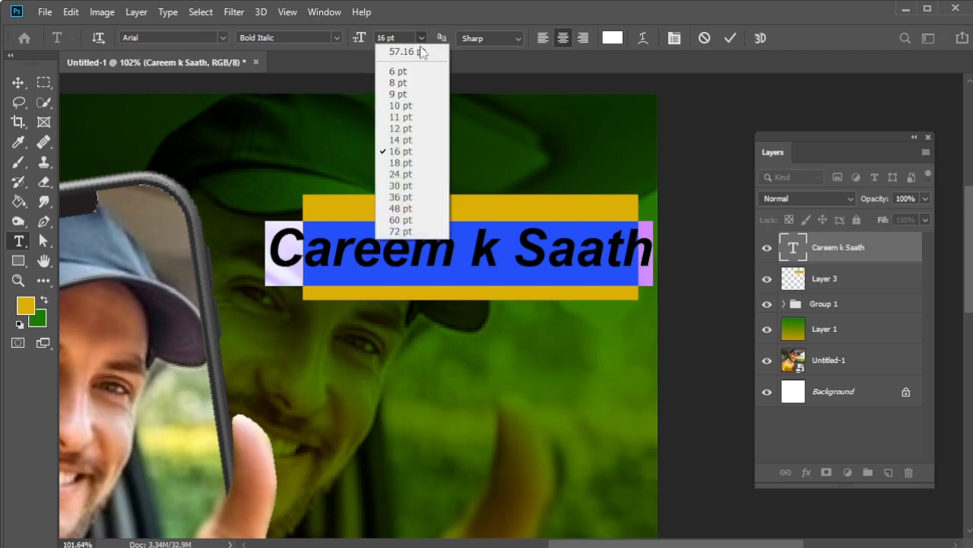
pyautogui.click(399, 139)
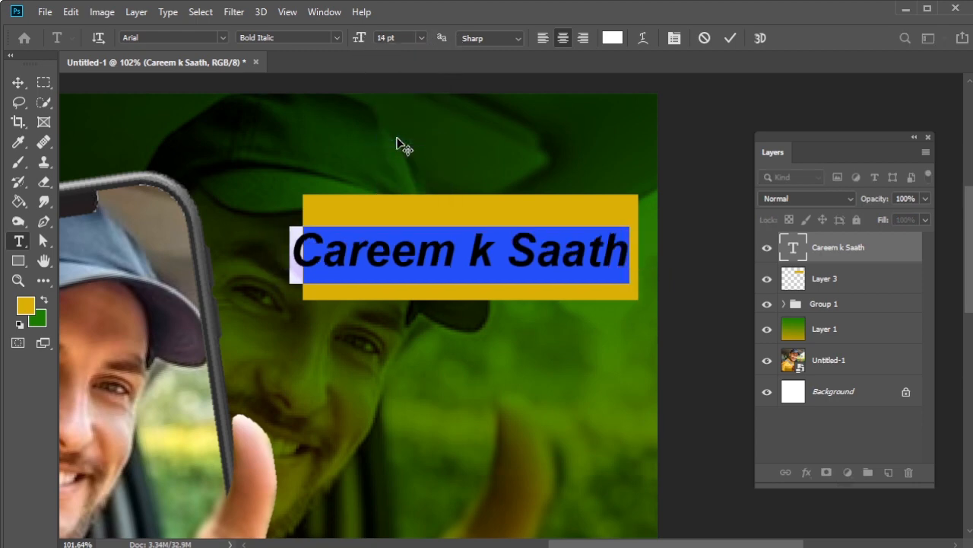
pyautogui.click(17, 82)
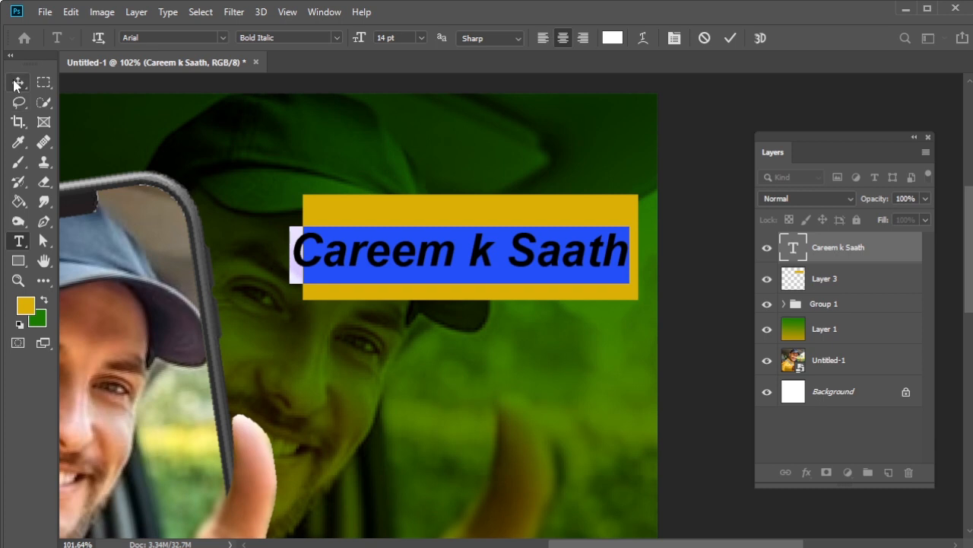
# Step: Transform the yellow rectangle to about 107.85% width and 67.65% height so it fits closer around the text
pyautogui.click(509, 216)
pyautogui.hotkey('ctrl', 't')
pyautogui.moveTo(469, 194); pyautogui.dragTo(469, 222)
pyautogui.moveTo(469, 295); pyautogui.dragTo(470, 291)
pyautogui.moveTo(296, 256); pyautogui.dragTo(281, 250)
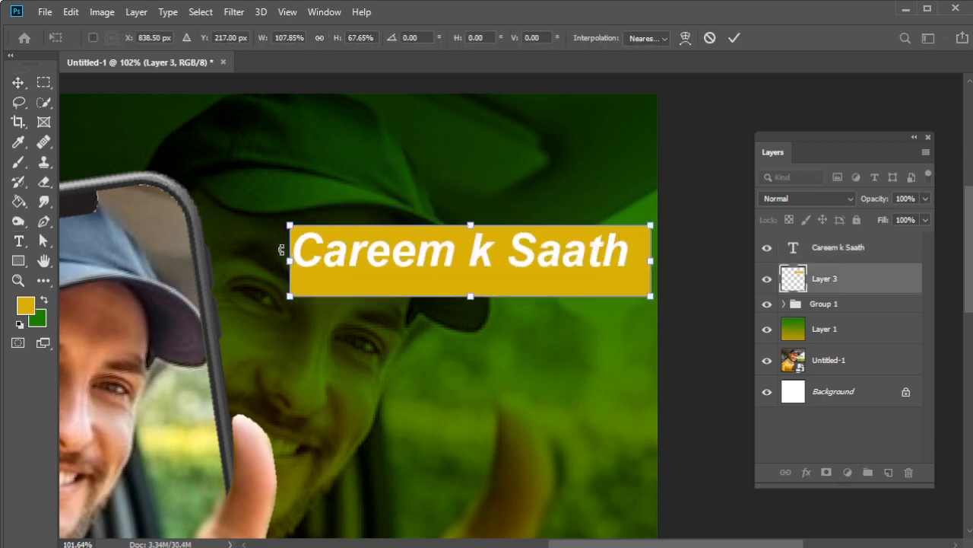
# Step: Nudge the resized yellow rectangle left and up until it frames the headline text evenly, and apply the transform
pyautogui.press('Left')
pyautogui.press('Left')
pyautogui.press('Left')
pyautogui.press('Left')
pyautogui.press('Left')
pyautogui.press('Left')
pyautogui.press('Left')
pyautogui.press('Left')
pyautogui.press('Left')
pyautogui.press('Left')
pyautogui.press('Left')
pyautogui.press('Left')
pyautogui.press('Left')
pyautogui.press('Left')
pyautogui.press('Left')
pyautogui.press('Left')
pyautogui.press('Left')
pyautogui.press('Left')
pyautogui.press('Left')
pyautogui.press('Left')
pyautogui.press('Right')
pyautogui.press('Right')
pyautogui.press('Right')
pyautogui.press('Right')
pyautogui.press('Right')
pyautogui.press('Right')
pyautogui.press('Right')
pyautogui.press('Right')
pyautogui.press('Right')
pyautogui.press('Right')
pyautogui.press('Right')
pyautogui.press('Right')
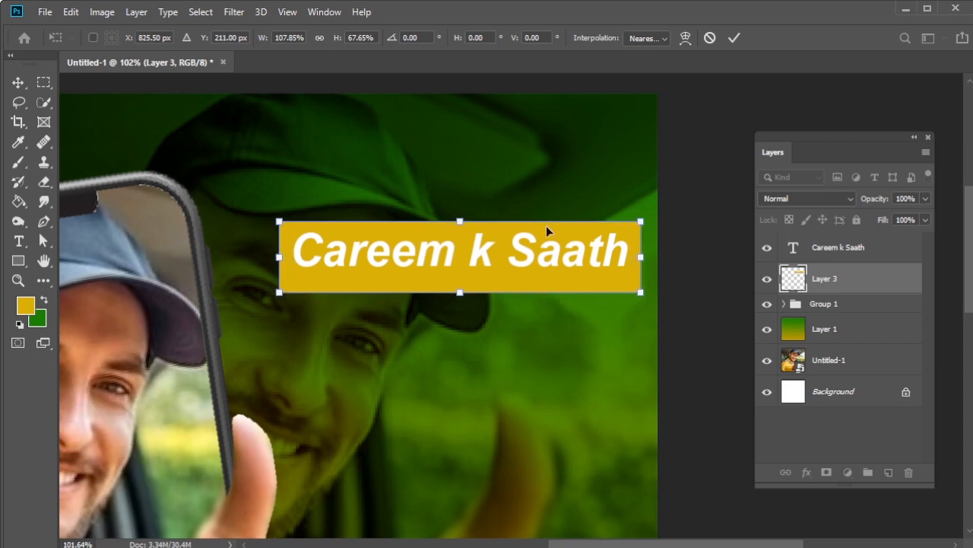
pyautogui.press('Up')
pyautogui.press('Up')
pyautogui.press('Up')
pyautogui.press('Up')
pyautogui.press('Up')
pyautogui.press('Up')
pyautogui.press('Up')
pyautogui.press('Up')
pyautogui.press('Up')
pyautogui.press('Up')
pyautogui.press('Up')
pyautogui.press('Return')
# Step: Open the layer style settings of the Careem k Saath text and enable a green Outer Glow
pyautogui.click(837, 248)
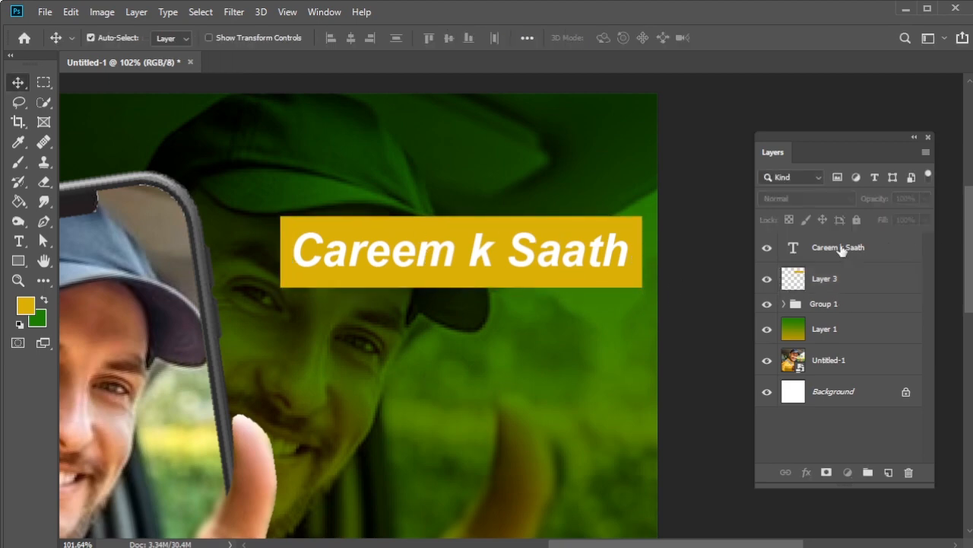
pyautogui.rightClick(842, 251)
pyautogui.click(708, 80)
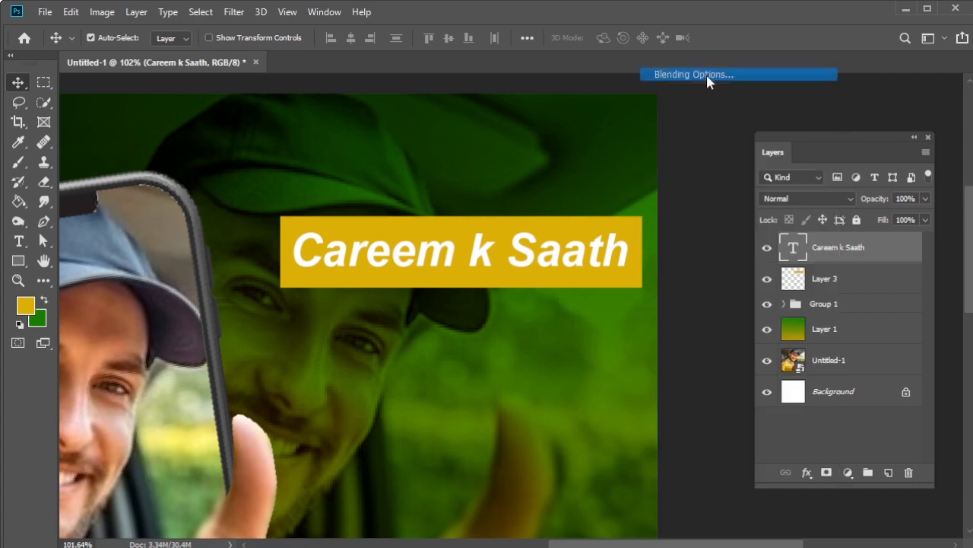
pyautogui.moveTo(471, 131); pyautogui.dragTo(542, 136)
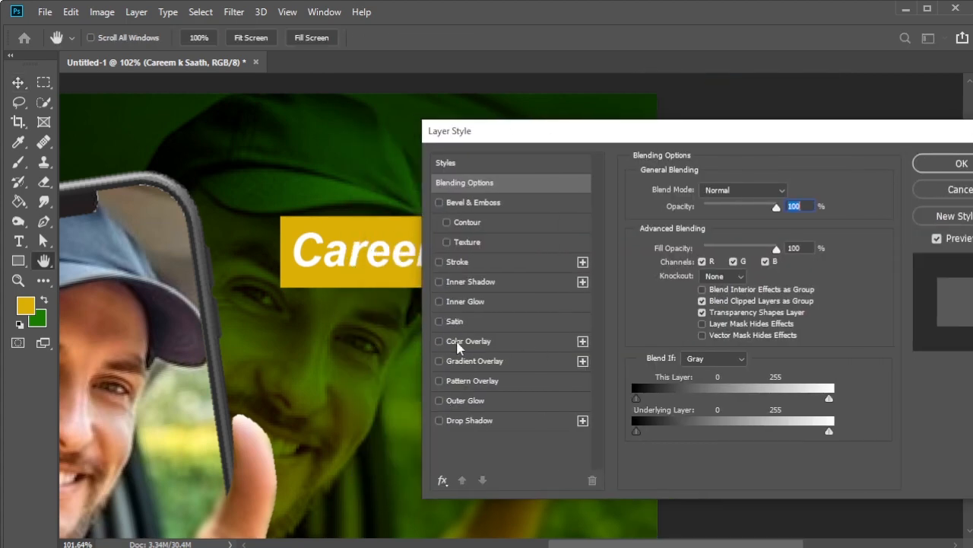
pyautogui.click(471, 400)
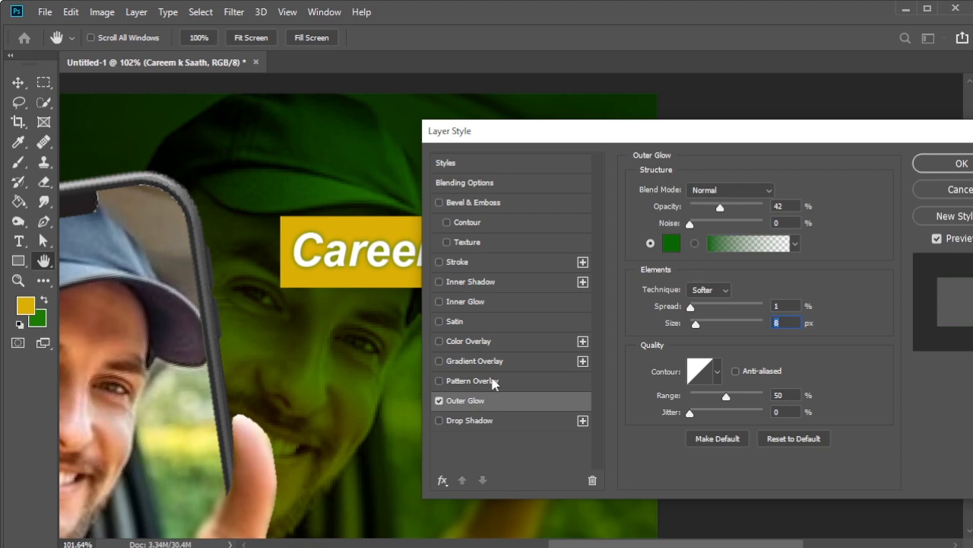
# Step: Add an outside stroke to the text in black with a size of 2 px
pyautogui.click(459, 262)
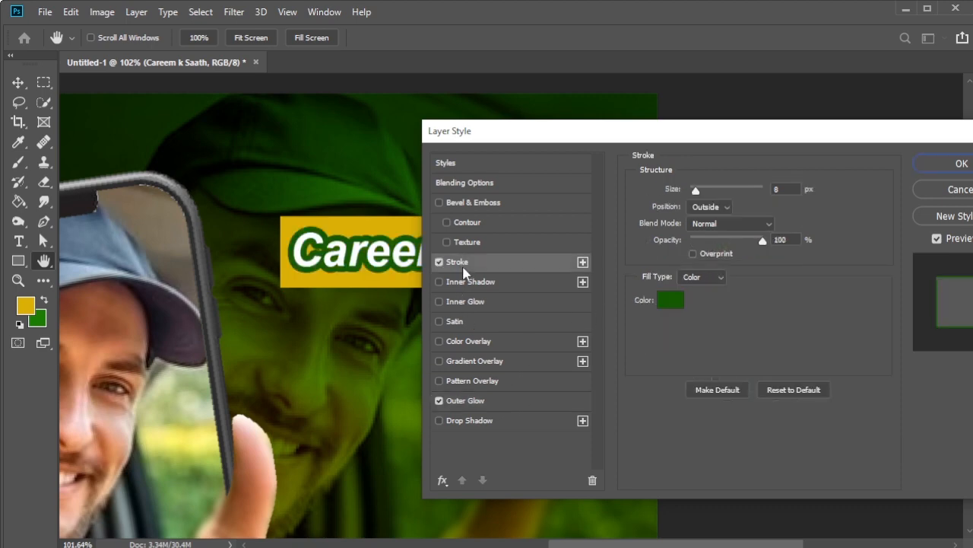
pyautogui.click(675, 303)
pyautogui.moveTo(624, 259)
pyautogui.mouseDown()
pyautogui.moveTo(757, 346)
pyautogui.moveTo(784, 352)
pyautogui.mouseUp()
pyautogui.click(884, 153)
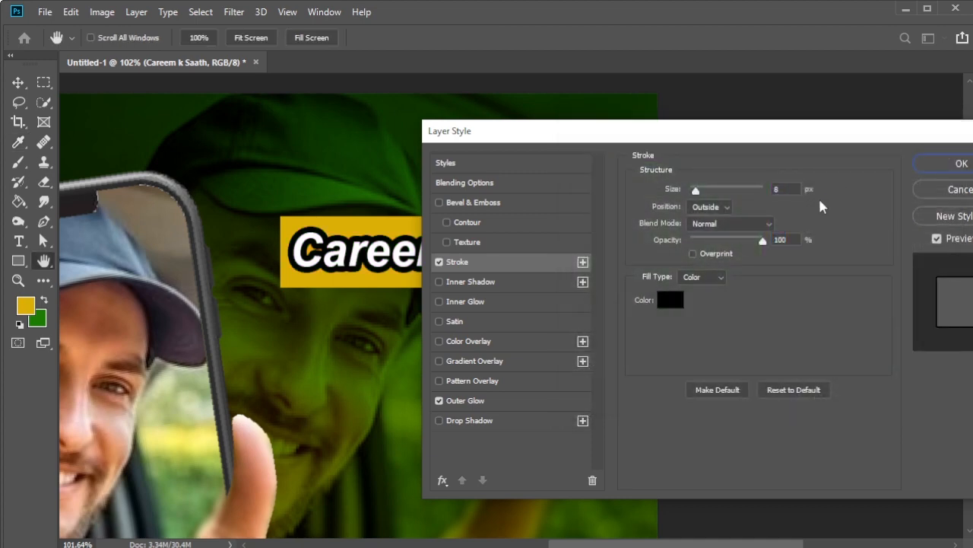
pyautogui.write('1')
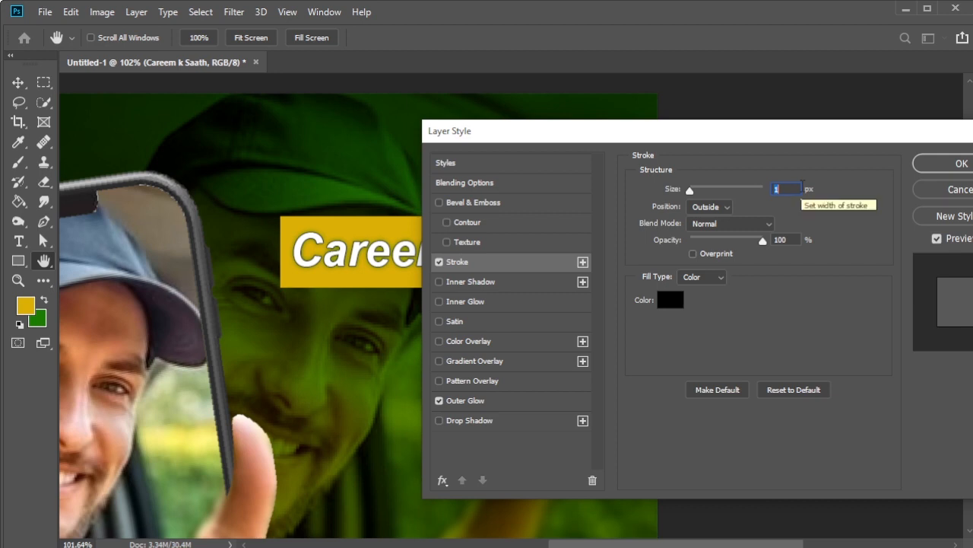
pyautogui.press('Up')
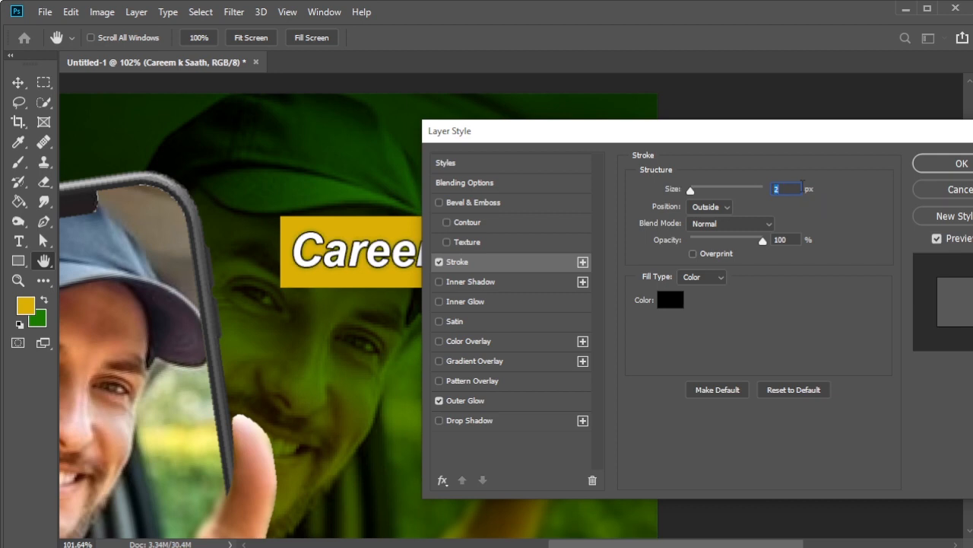
# Step: Set the text's Outer Glow to 4% spread, 13 px size and 56% opacity, and apply the layer style
pyautogui.click(487, 401)
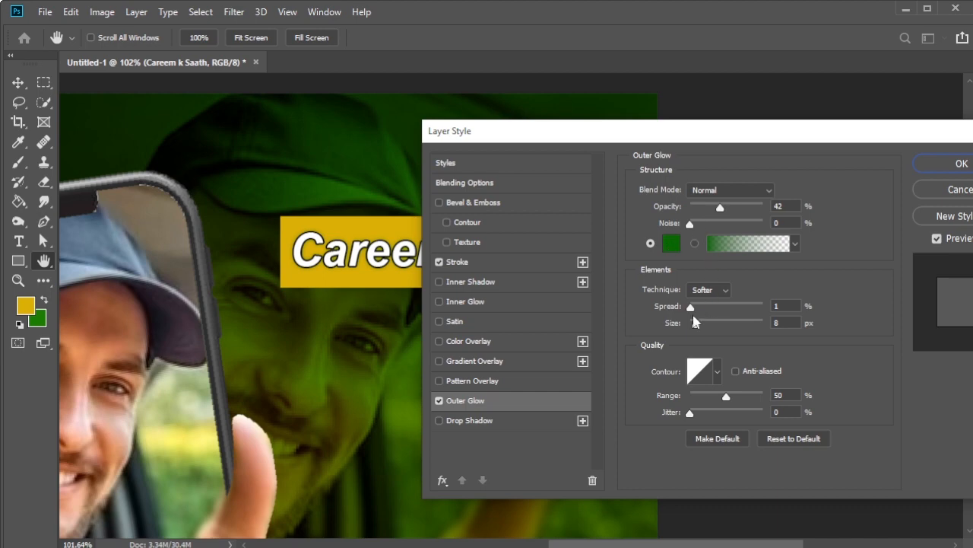
pyautogui.click(787, 305)
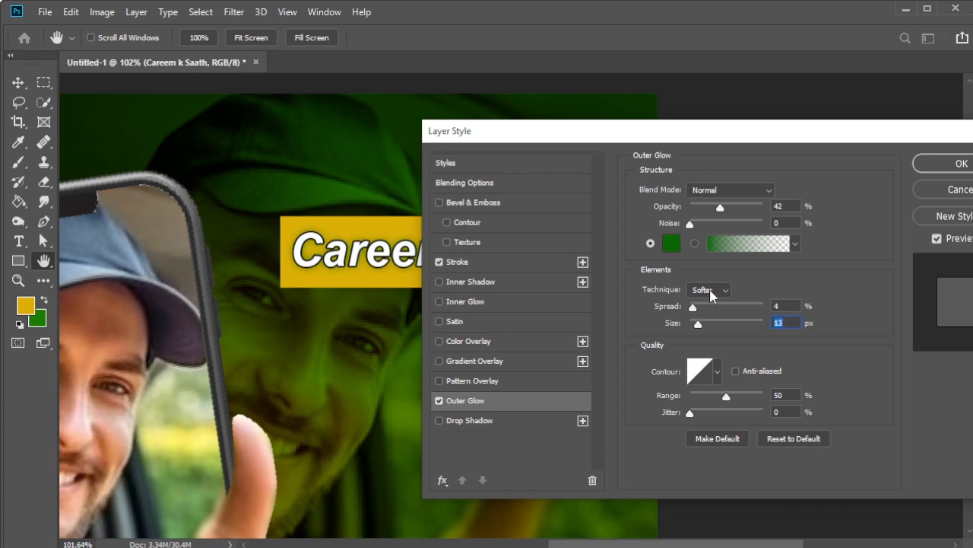
pyautogui.click(733, 206)
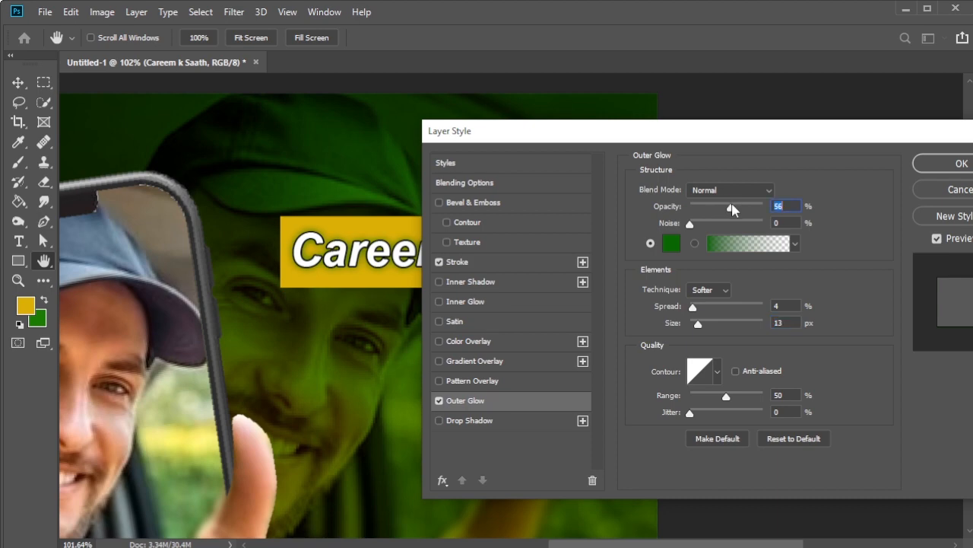
pyautogui.moveTo(636, 130); pyautogui.dragTo(472, 122)
pyautogui.click(799, 154)
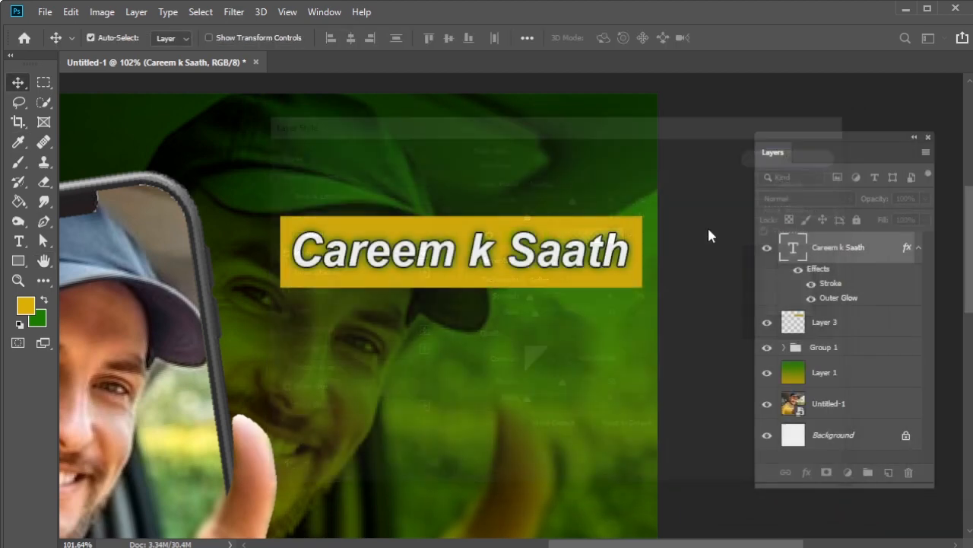
# Step: Duplicate the Careem k Saath text layer and the yellow rectangle on Layer 3, keeping the default copy names
pyautogui.scroll(-2, 501, 261)
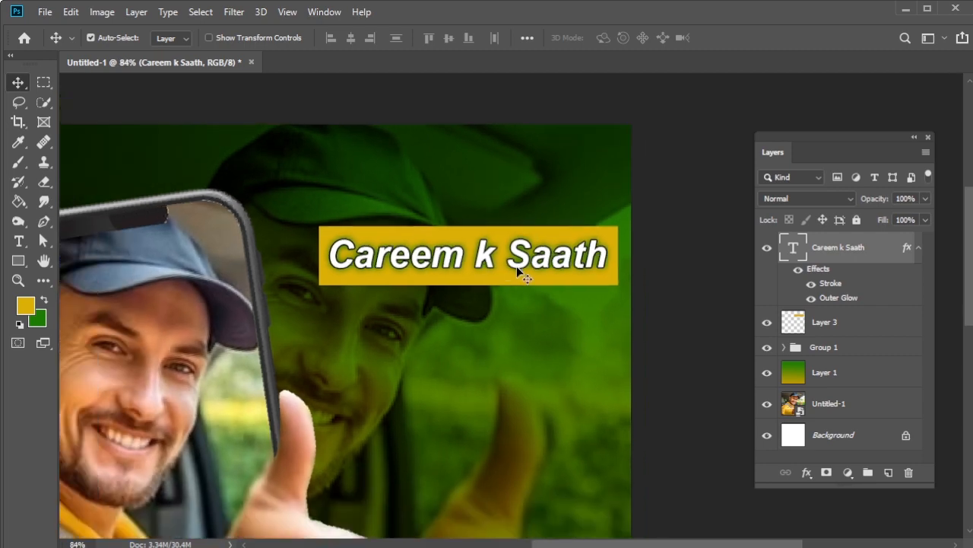
pyautogui.rightClick(837, 249)
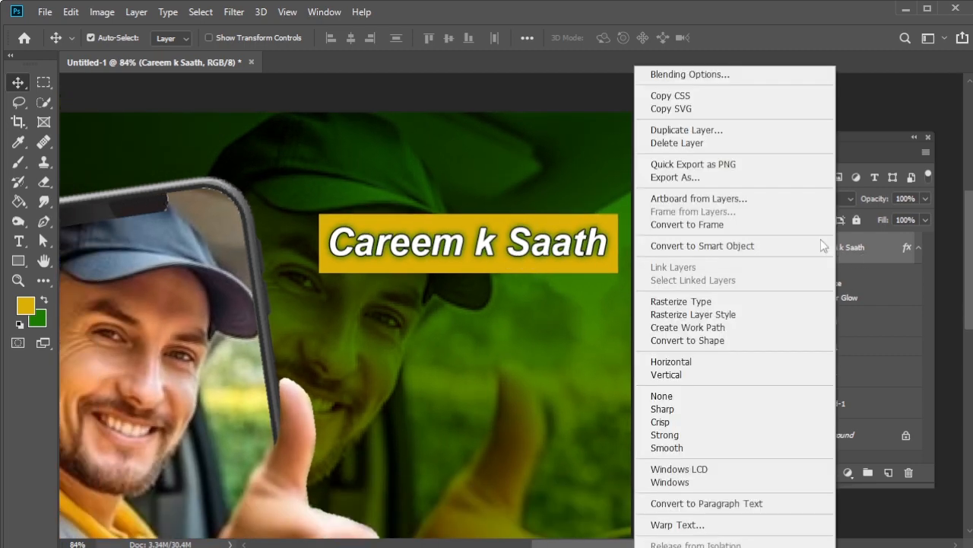
pyautogui.click(687, 130)
pyautogui.click(612, 209)
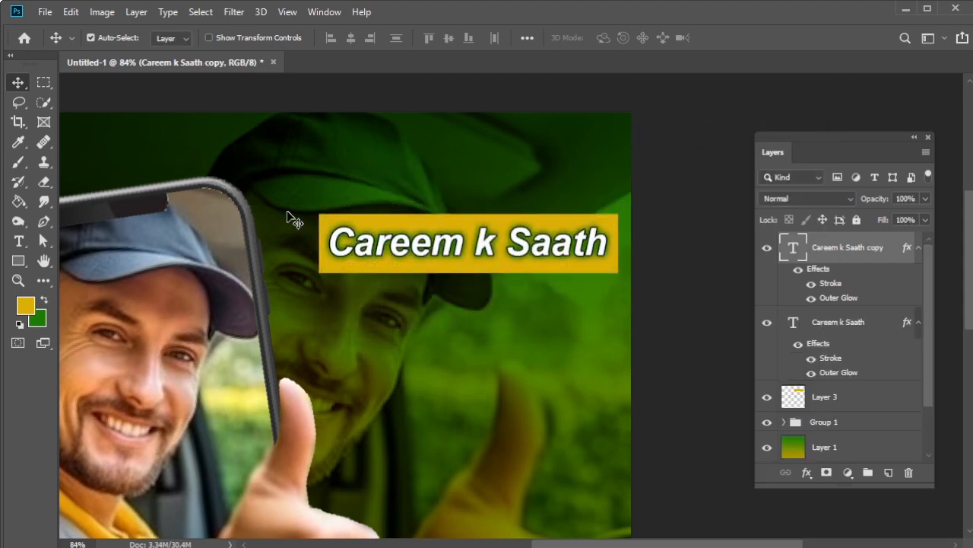
pyautogui.click(834, 397)
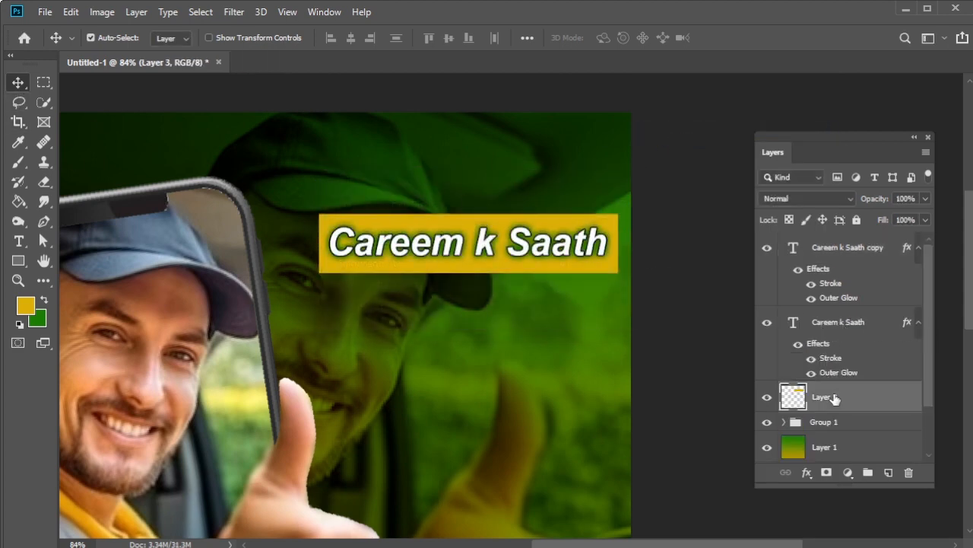
pyautogui.rightClick(835, 398)
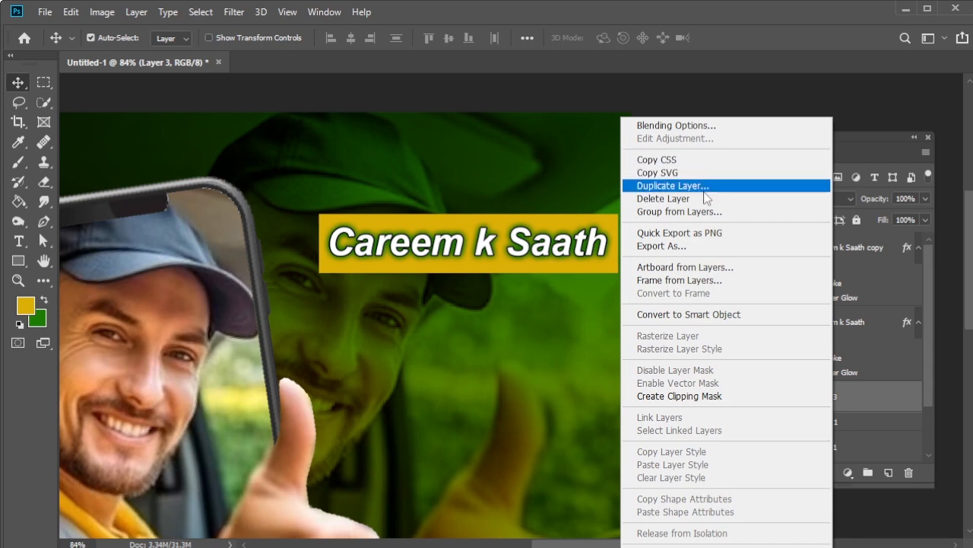
pyautogui.click(673, 186)
pyautogui.click(613, 208)
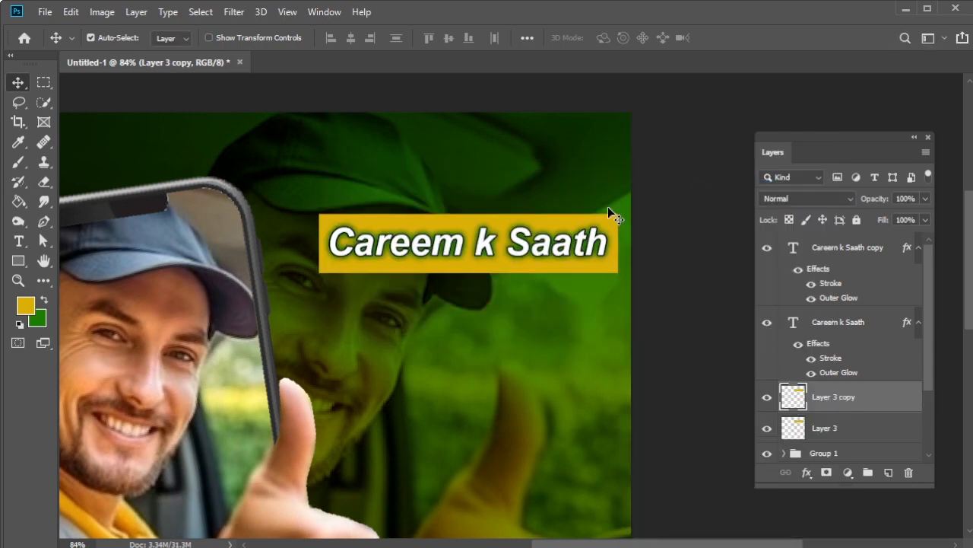
# Step: Select the copied text and copied rectangle together and move them straight down below the first banner, leaving a small gap
pyautogui.click(833, 253)
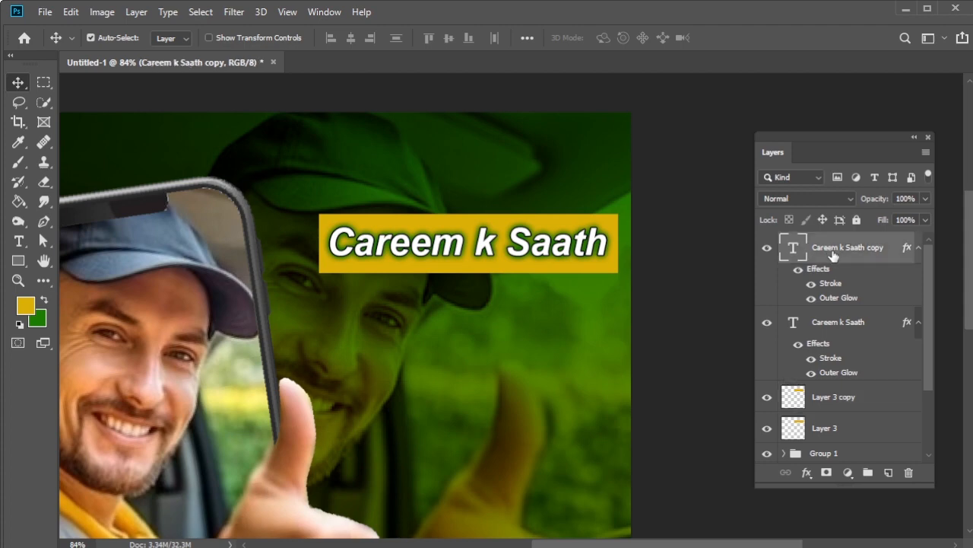
pyautogui.keyDown('ctrl'); pyautogui.click(852, 391); pyautogui.keyUp('ctrl')
pyautogui.press('Down')
pyautogui.press('Down')
pyautogui.press('Down')
pyautogui.press('Down')
pyautogui.press('Down')
pyautogui.press('Down')
pyautogui.press('Down')
pyautogui.press('Down')
pyautogui.press('Down')
pyautogui.press('Down')
pyautogui.press('Down')
pyautogui.press('Down')
pyautogui.press('Down')
pyautogui.press('Down')
pyautogui.press('Down')
pyautogui.press('Down')
pyautogui.press('Down')
pyautogui.press('Down')
pyautogui.press('Down')
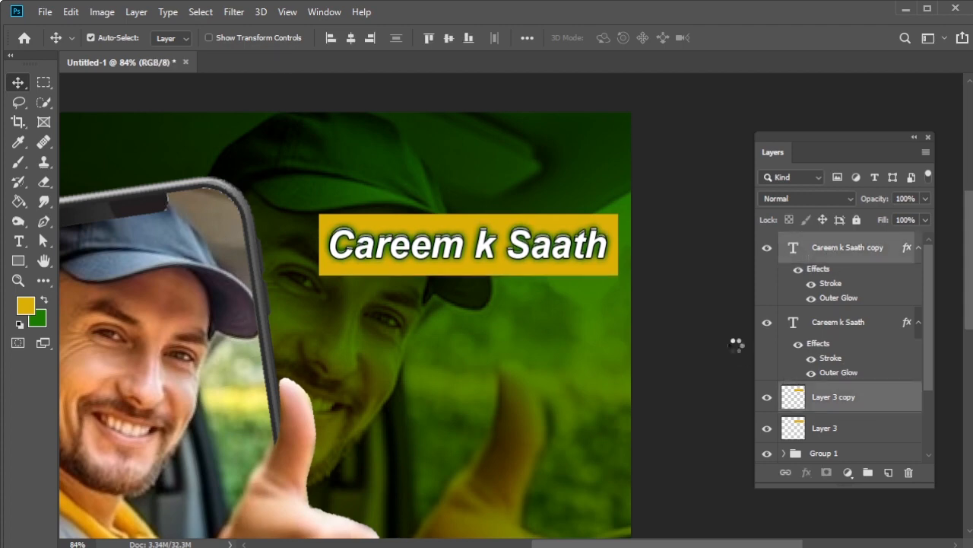
pyautogui.press('Down')
pyautogui.press('Down')
pyautogui.press('Down')
pyautogui.press('Down')
pyautogui.press('Down')
pyautogui.press('Down')
pyautogui.press('Down')
pyautogui.press('Down')
pyautogui.press('Down')
pyautogui.press('Down')
pyautogui.press('Down')
pyautogui.press('Down')
pyautogui.press('Down')
pyautogui.press('Down')
pyautogui.press('Down')
pyautogui.press('Down')
pyautogui.press('Down')
pyautogui.press('Down')
pyautogui.press('Down')
pyautogui.press('Down')
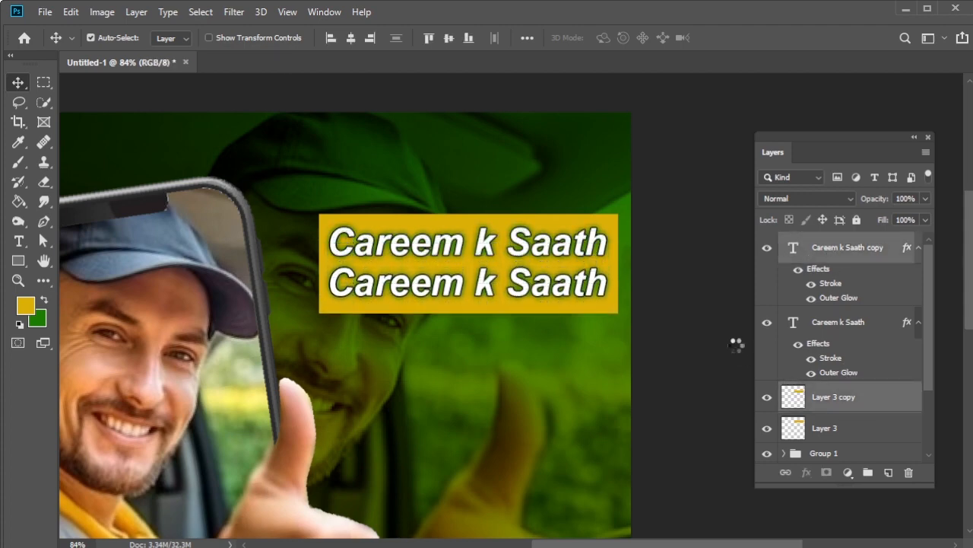
pyautogui.press('Down')
pyautogui.press('Down')
pyautogui.press('Down')
pyautogui.press('Down')
pyautogui.press('Down')
pyautogui.press('Down')
pyautogui.press('Down')
pyautogui.press('Down')
pyautogui.press('Down')
pyautogui.press('Down')
pyautogui.press('Down')
pyautogui.press('Down')
pyautogui.press('Down')
pyautogui.press('Down')
pyautogui.press('Down')
pyautogui.press('Down')
pyautogui.press('Down')
pyautogui.press('Down')
pyautogui.press('Down')
pyautogui.press('Down')
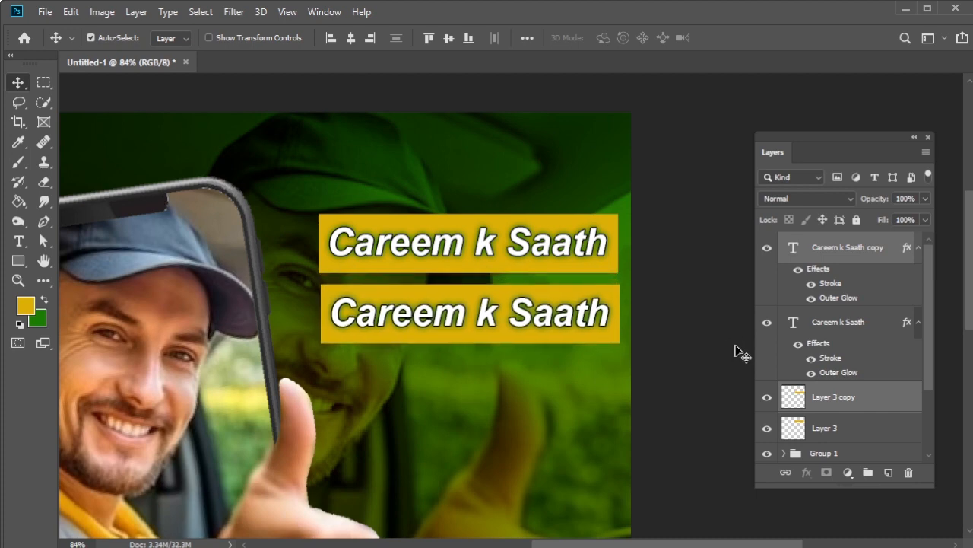
# Step: Nudge the lower banner's text and rectangle right and slightly up so the banner is staggered against the upper one with a narrower gap
pyautogui.press('Right')
pyautogui.press('Right')
pyautogui.press('Right')
pyautogui.press('Right')
pyautogui.press('Right')
pyautogui.press('Right')
pyautogui.press('Right')
pyautogui.press('Right')
pyautogui.press('Right')
pyautogui.press('Right')
pyautogui.press('Right')
pyautogui.press('Right')
pyautogui.press('Right')
pyautogui.press('Right')
pyautogui.press('Right')
pyautogui.press('Right')
pyautogui.press('Up')
pyautogui.press('Up')
pyautogui.press('Up')
pyautogui.press('Up')
pyautogui.press('Right')
pyautogui.press('Right')
pyautogui.press('Right')
pyautogui.press('Right')
pyautogui.press('Right')
pyautogui.press('Right')
pyautogui.press('Right')
pyautogui.press('Right')
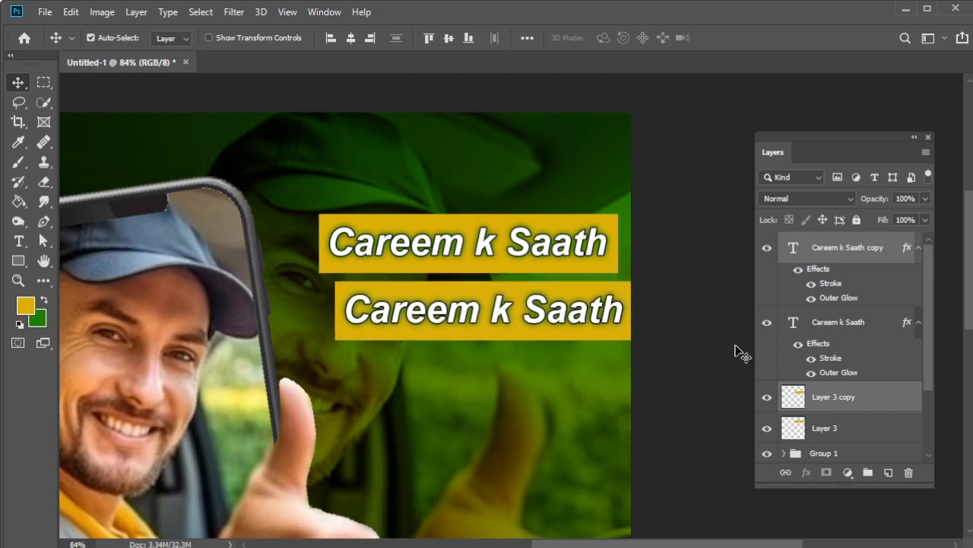
pyautogui.press('Right')
pyautogui.press('Right')
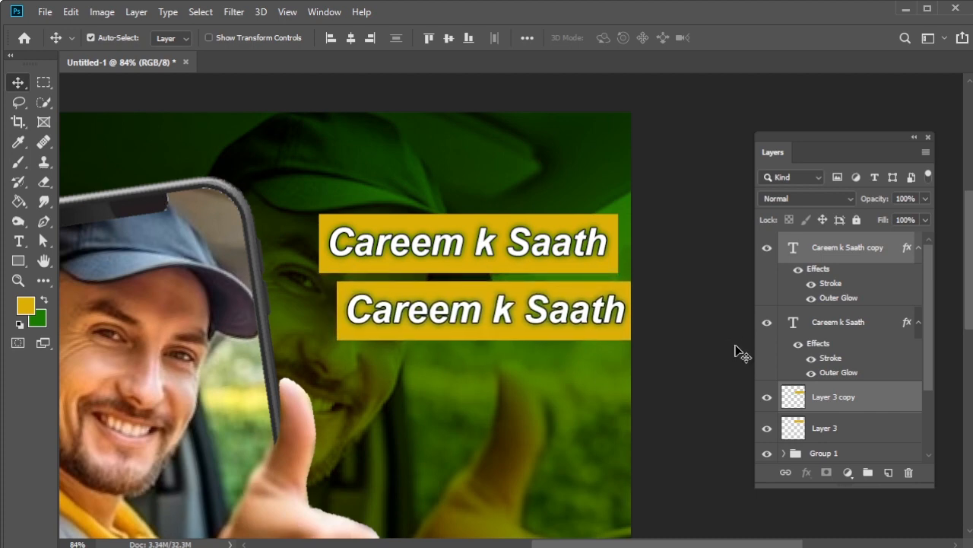
# Step: Replace the text on the lower yellow banner with "Promo ki Baat"
pyautogui.click(18, 240)
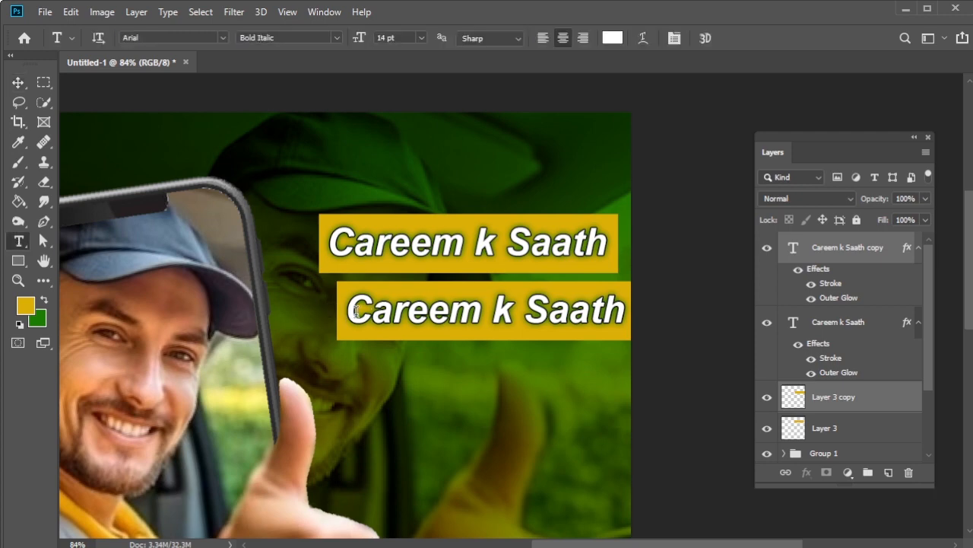
pyautogui.press('v')
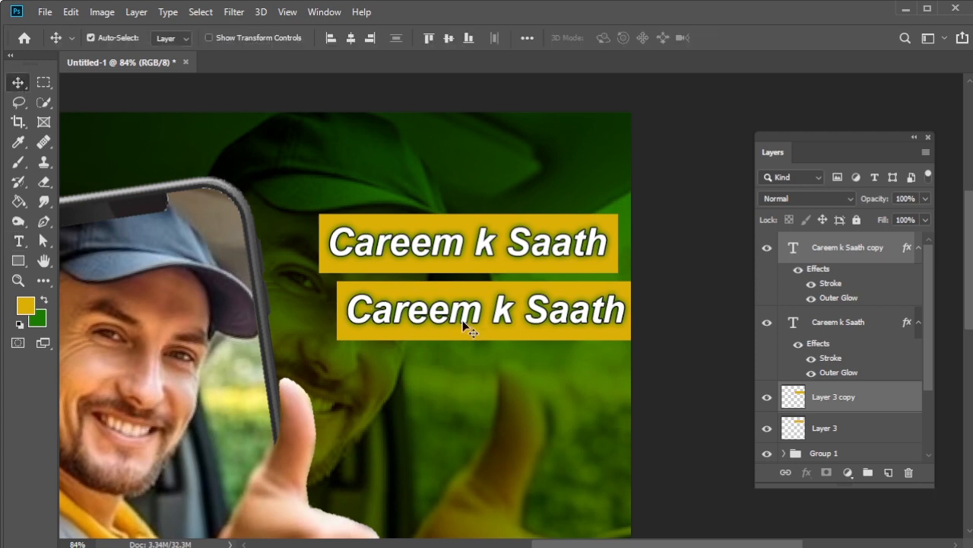
pyautogui.click(690, 356)
pyautogui.click(18, 241)
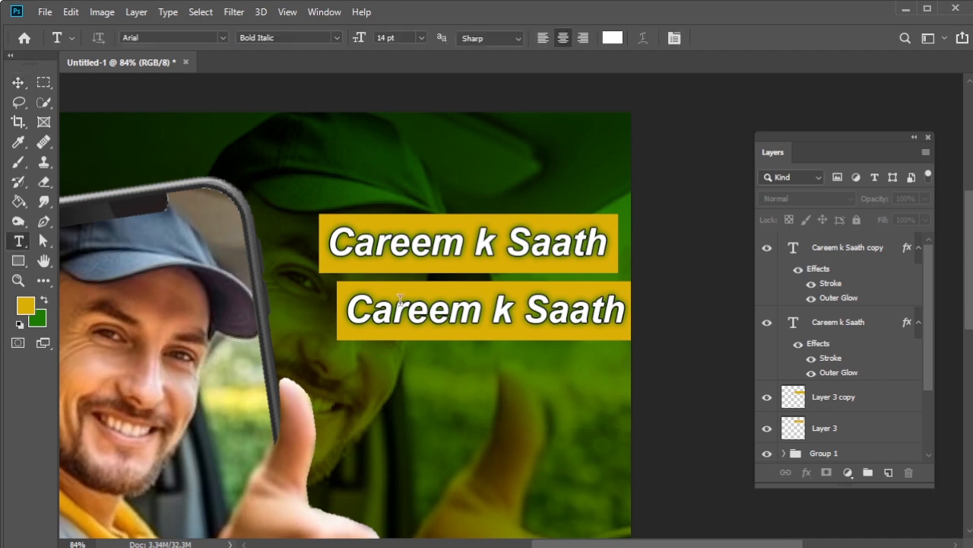
pyautogui.moveTo(355, 308); pyautogui.dragTo(623, 326)
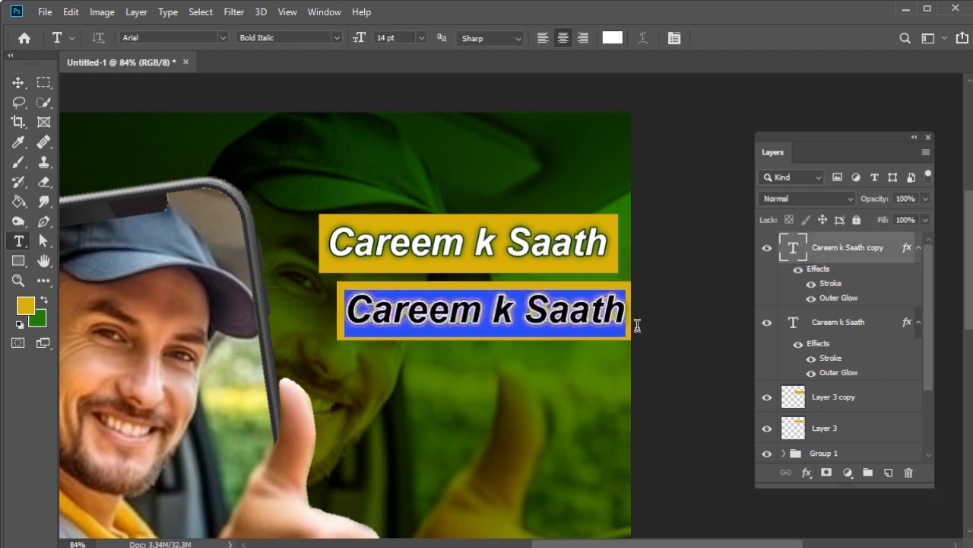
pyautogui.write('Promo ki Baat')
pyautogui.click(18, 81)
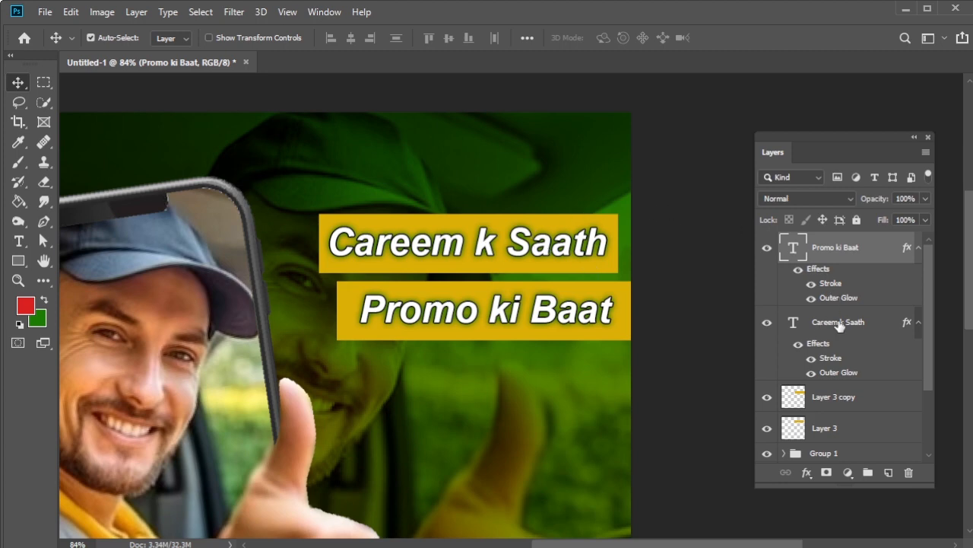
# Step: Link both banner text layers with the two yellow rectangle layers, Layer 3 and Layer 3 copy
pyautogui.keyDown('shift'); pyautogui.click(832, 321); pyautogui.keyUp('shift')
pyautogui.keyDown('shift'); pyautogui.click(829, 400); pyautogui.keyUp('shift')
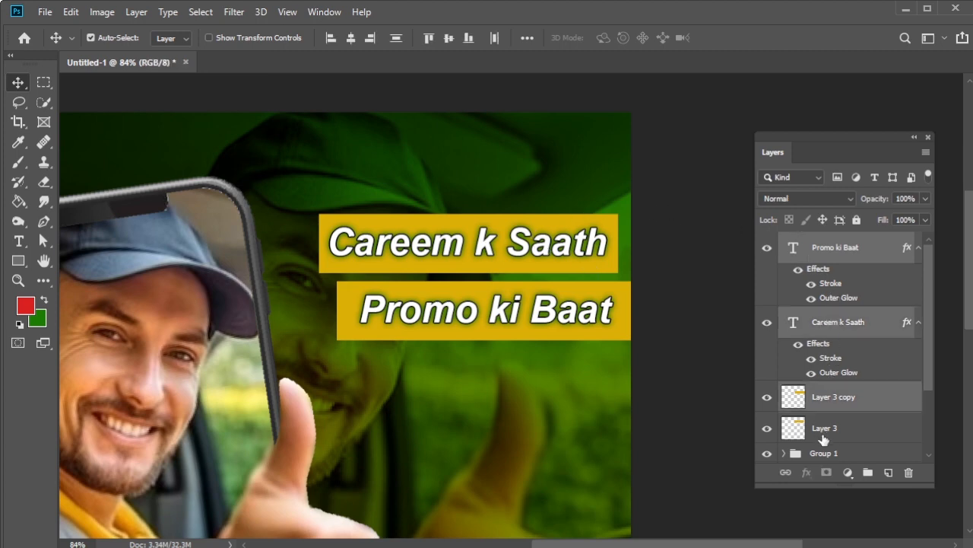
pyautogui.keyDown('shift'); pyautogui.click(823, 438); pyautogui.keyUp('shift')
pyautogui.click(787, 473)
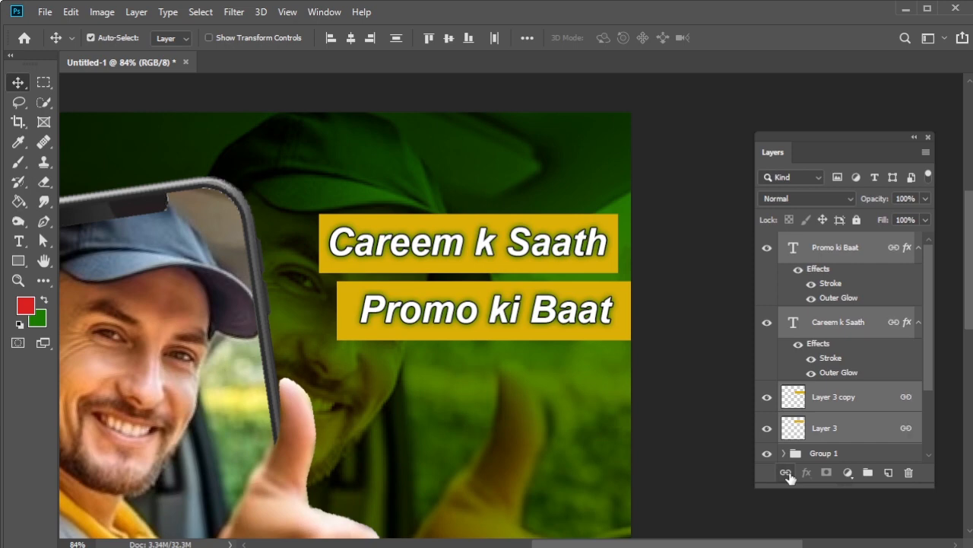
# Step: Rotate the linked banners to -8.49°, scale them to 79.33% and position them in the open area beside the phone's upper half
pyautogui.hotkey('ctrl', 't')
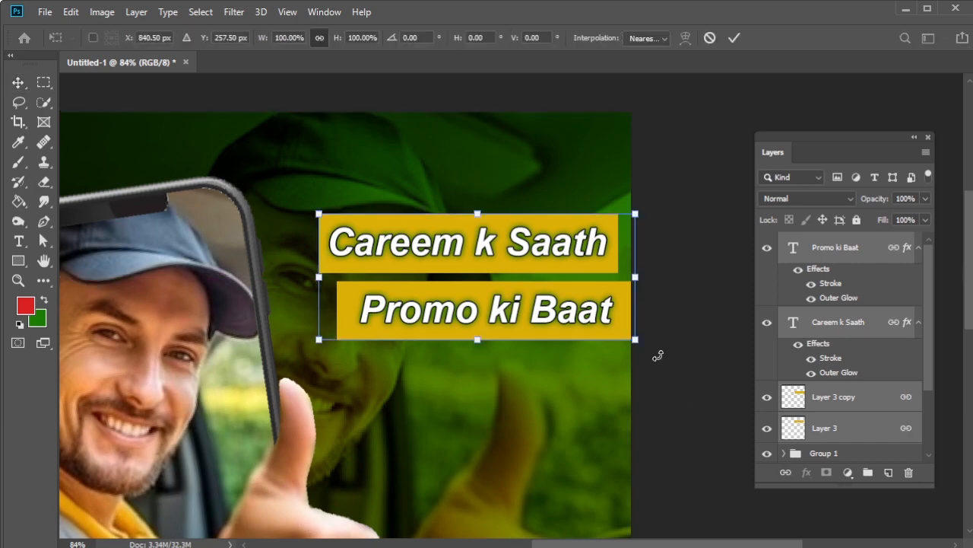
pyautogui.moveTo(658, 355); pyautogui.dragTo(666, 318)
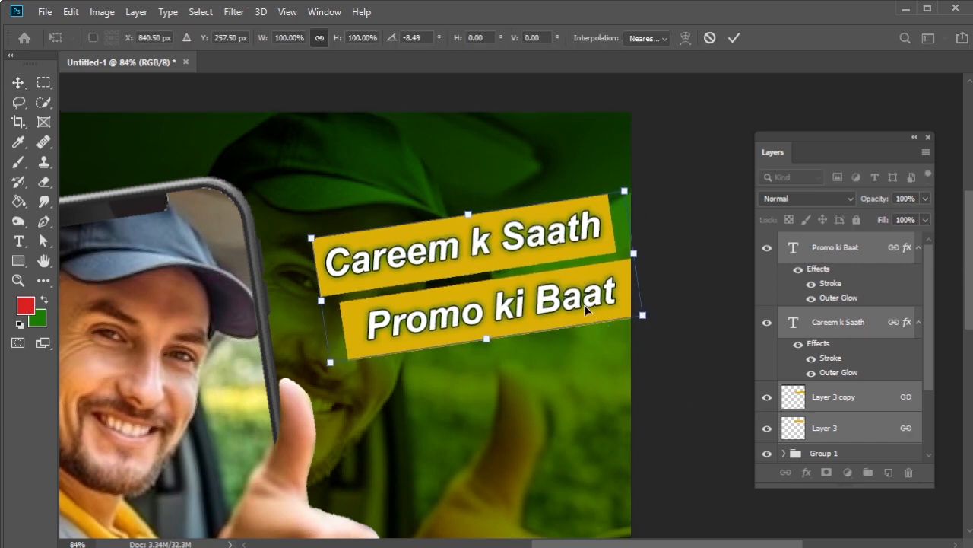
pyautogui.moveTo(584, 304); pyautogui.dragTo(539, 302)
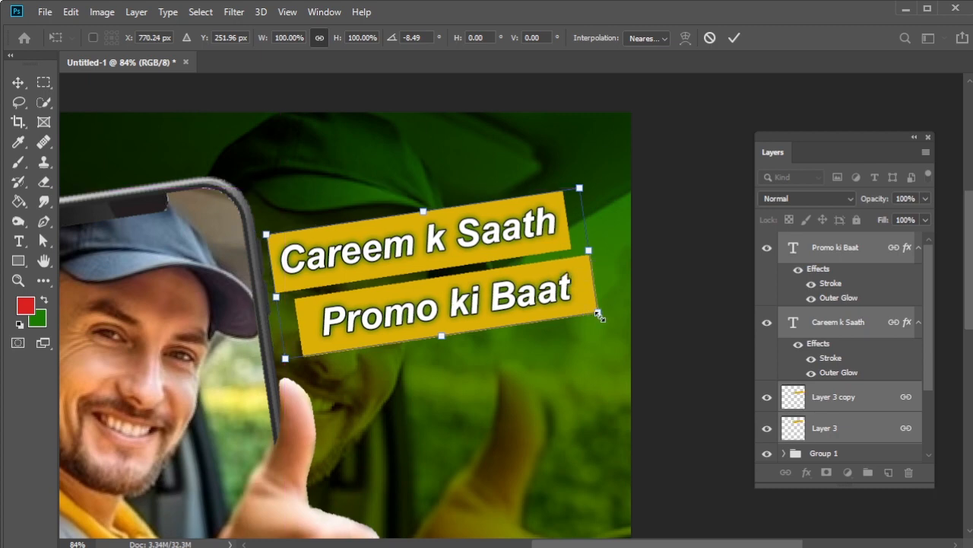
pyautogui.moveTo(599, 314); pyautogui.dragTo(542, 298)
pyautogui.moveTo(466, 292); pyautogui.dragTo(485, 296)
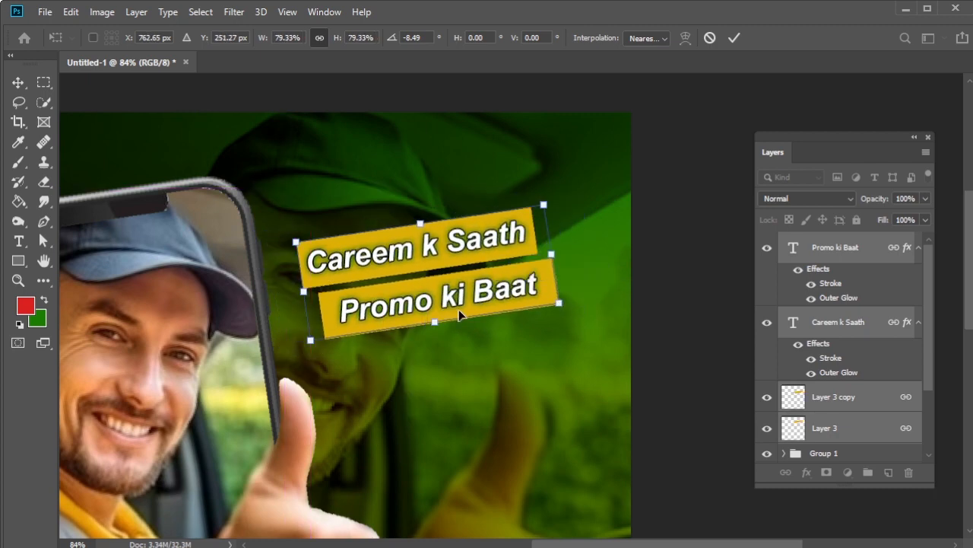
pyautogui.press('Return')
# Step: Add the white centred text "Jahan Araam Mile Safar Main" on three lines and place it beside the thumbs-up hand, below the banners
pyautogui.scroll(-5, 503, 347)
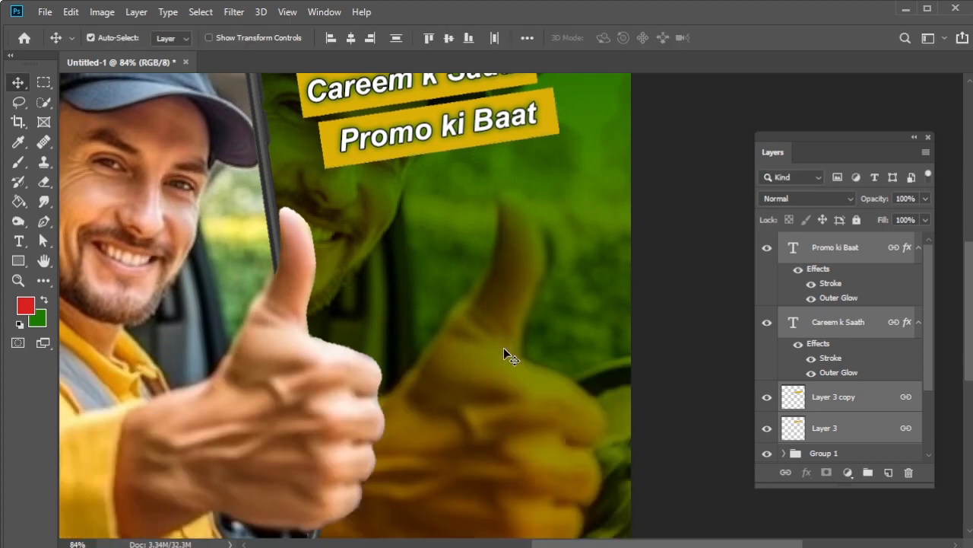
pyautogui.click(691, 317)
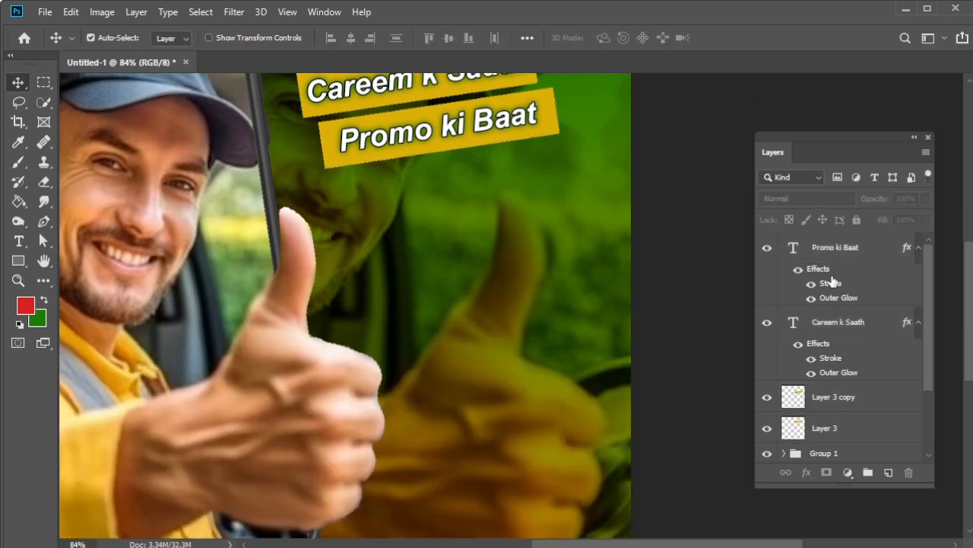
pyautogui.click(847, 252)
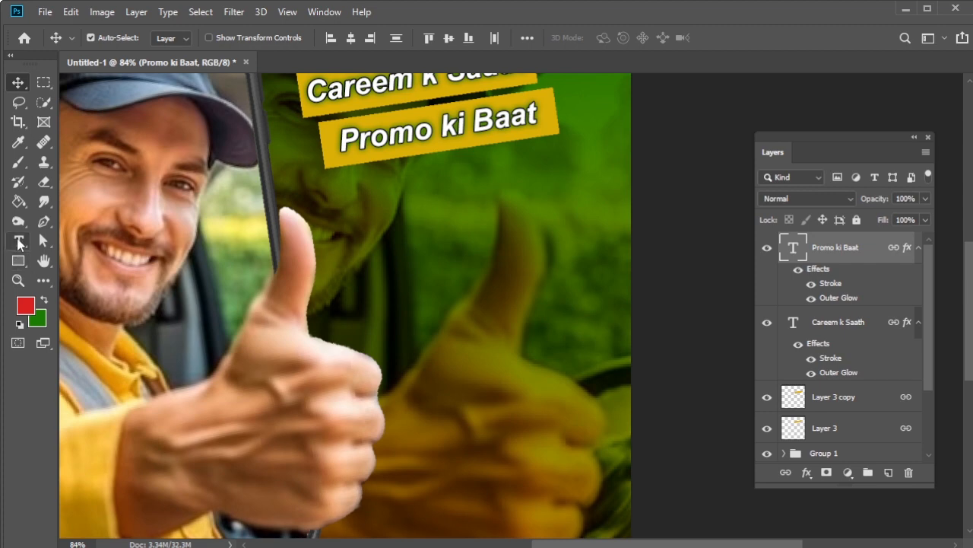
pyautogui.click(19, 240)
pyautogui.click(366, 275)
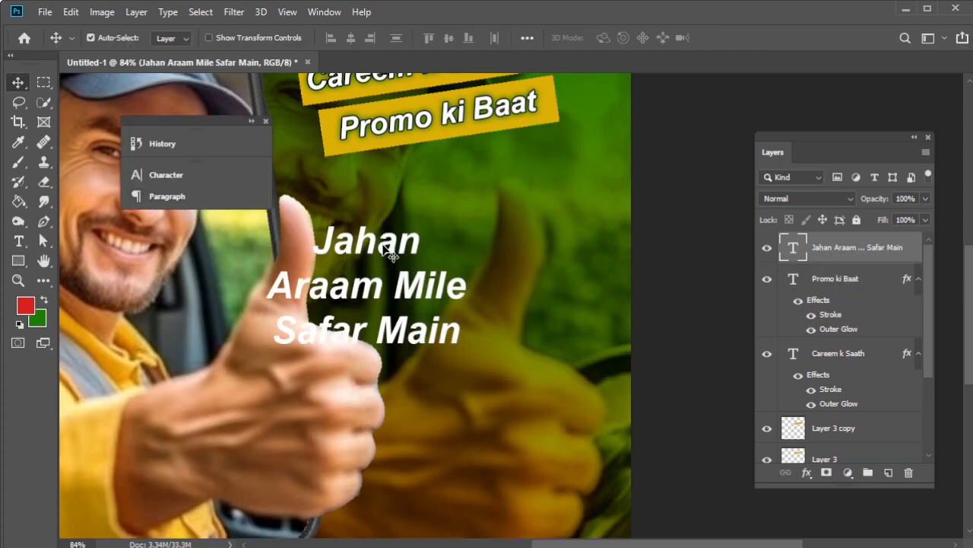
pyautogui.moveTo(384, 251); pyautogui.dragTo(513, 295)
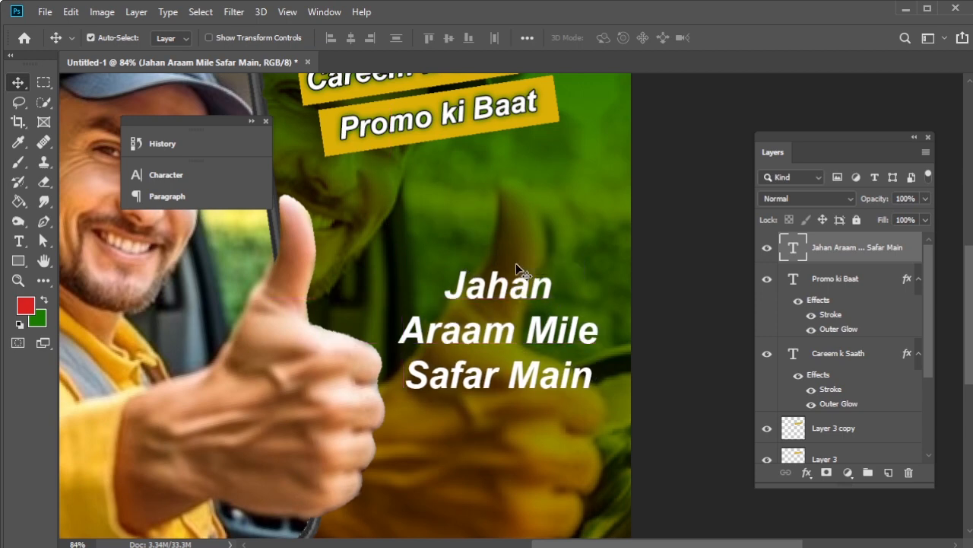
# Step: Set the leading of the whole three-line Jahan Araam Mile Safar Main text to 13 pt
pyautogui.click(19, 240)
pyautogui.moveTo(460, 279); pyautogui.dragTo(595, 397)
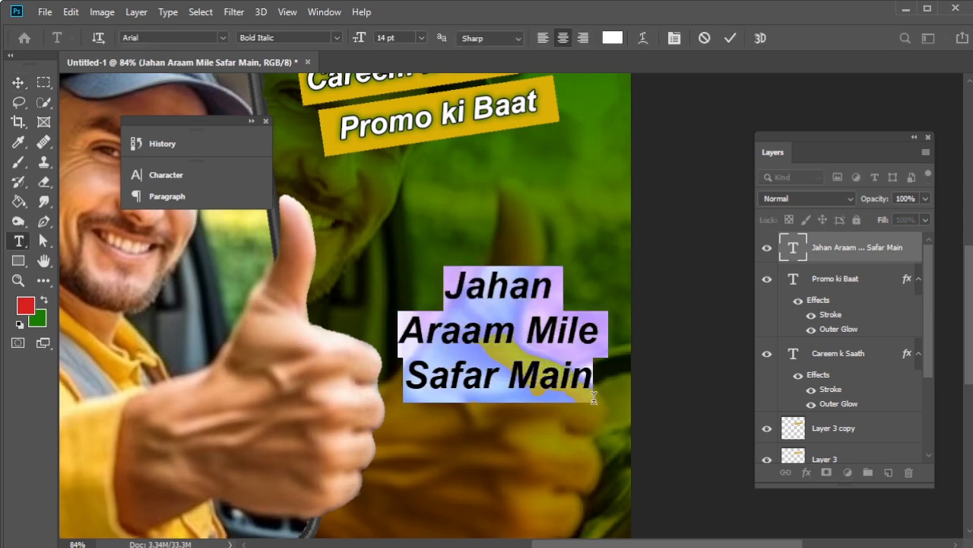
pyautogui.click(199, 175)
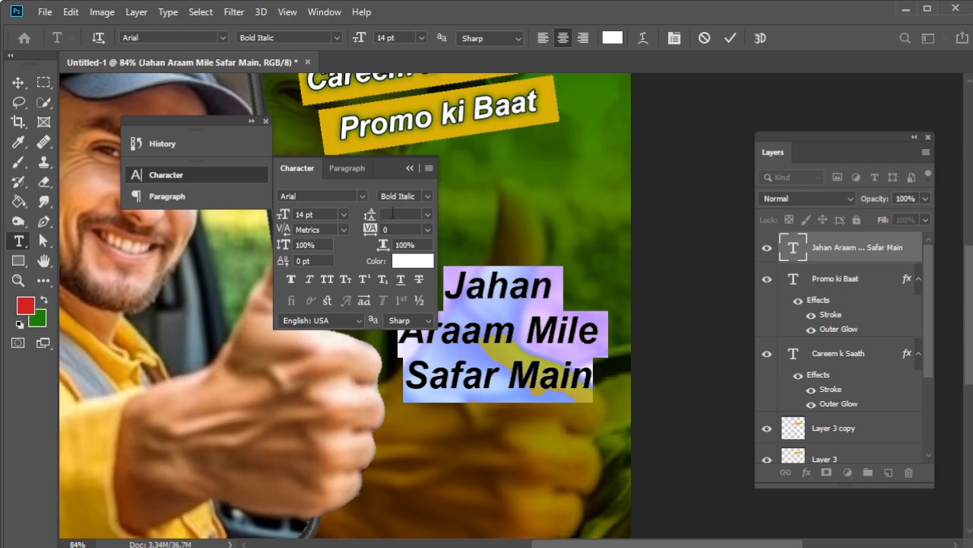
pyautogui.click(426, 213)
pyautogui.click(403, 248)
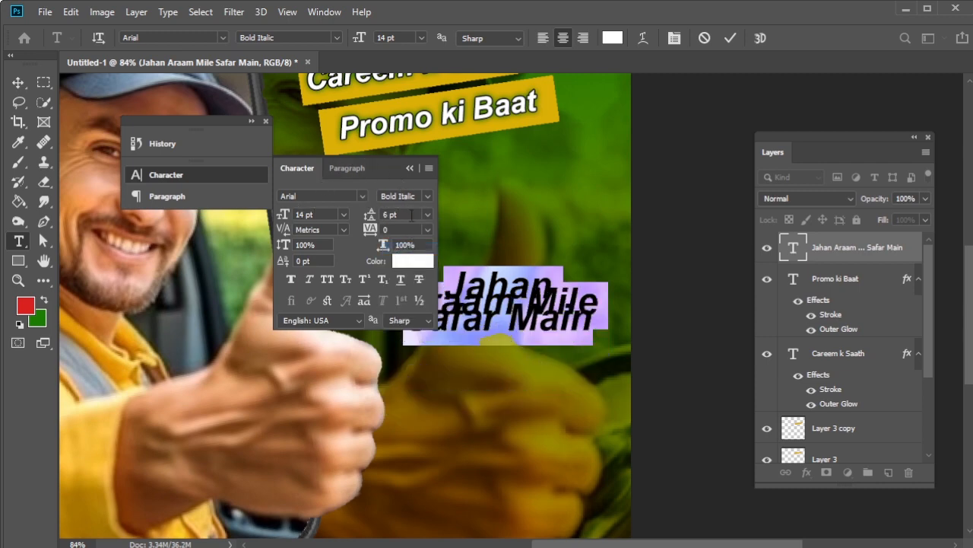
pyautogui.moveTo(374, 220); pyautogui.dragTo(380, 228)
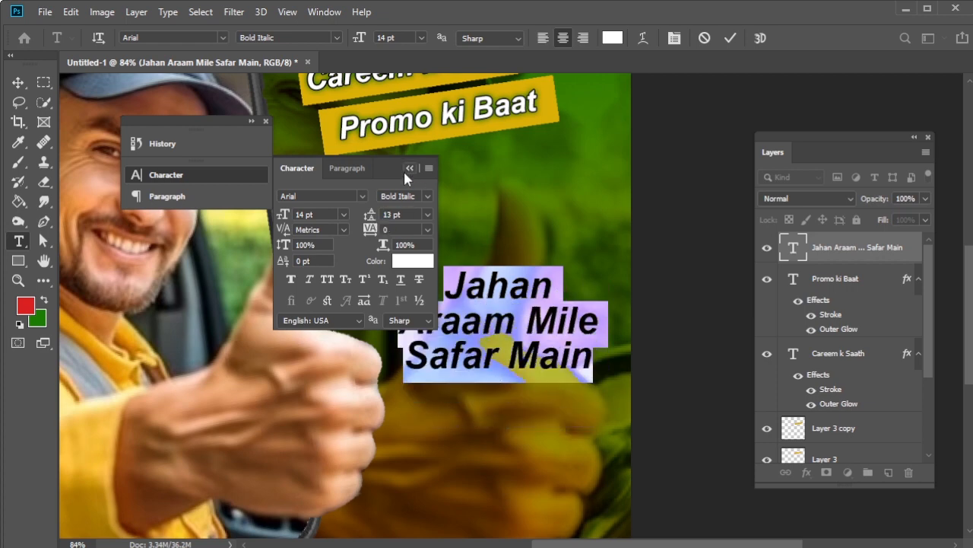
pyautogui.click(406, 171)
pyautogui.click(22, 85)
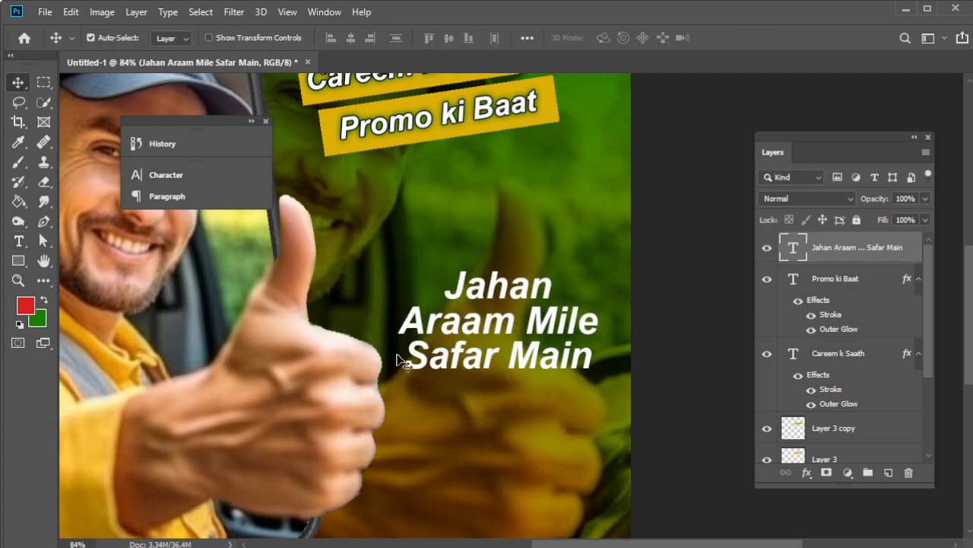
# Step: Reposition the three-line text over the blurred background hand beside the thumb, and close the floating History and Character panel group
pyautogui.moveTo(505, 332); pyautogui.dragTo(497, 307)
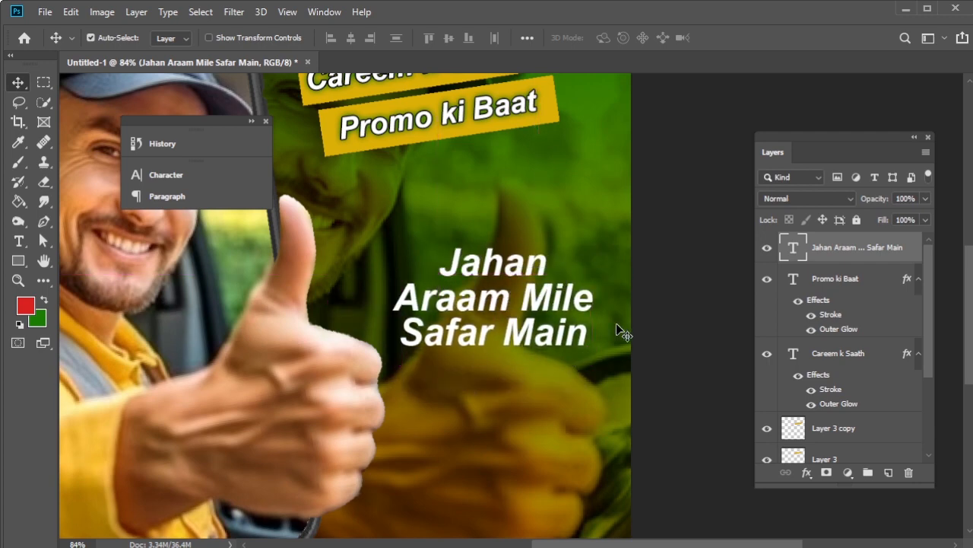
pyautogui.click(698, 337)
pyautogui.click(265, 121)
pyautogui.scroll(-2, 502, 251)
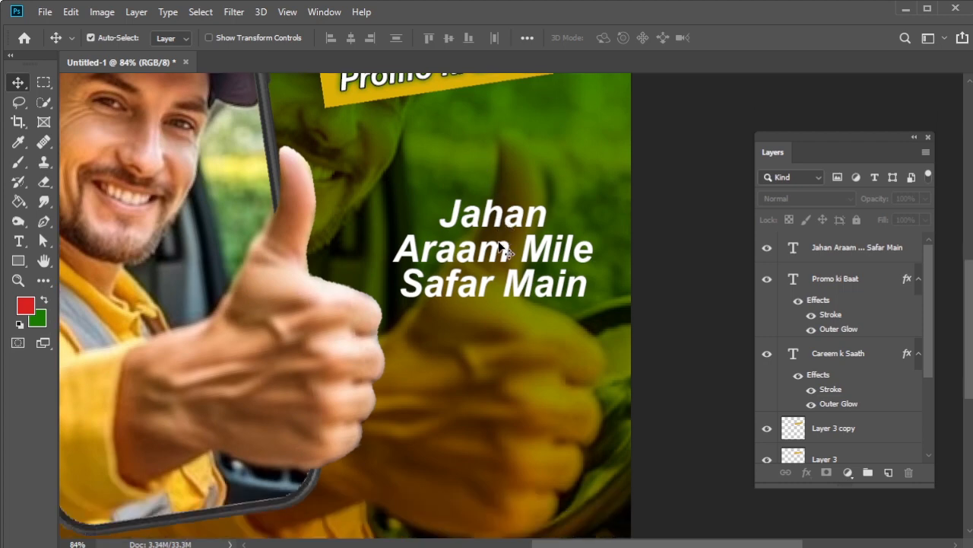
pyautogui.scroll(-5, 502, 251)
pyautogui.moveTo(589, 304); pyautogui.dragTo(617, 339)
pyautogui.scroll(2, 711, 392)
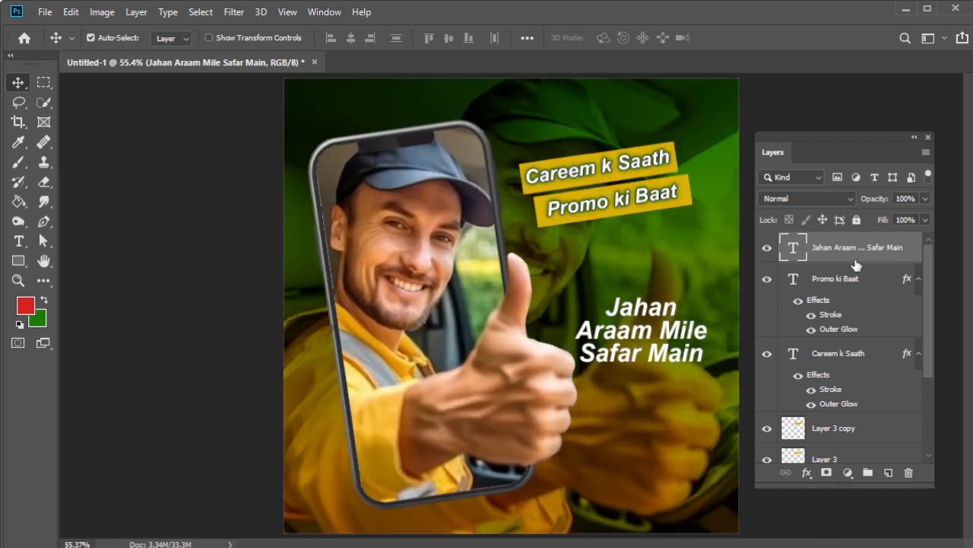
# Step: Set up the Pen tool in Shape mode with no fill and a white stroke of 4.68 px
pyautogui.click(43, 222)
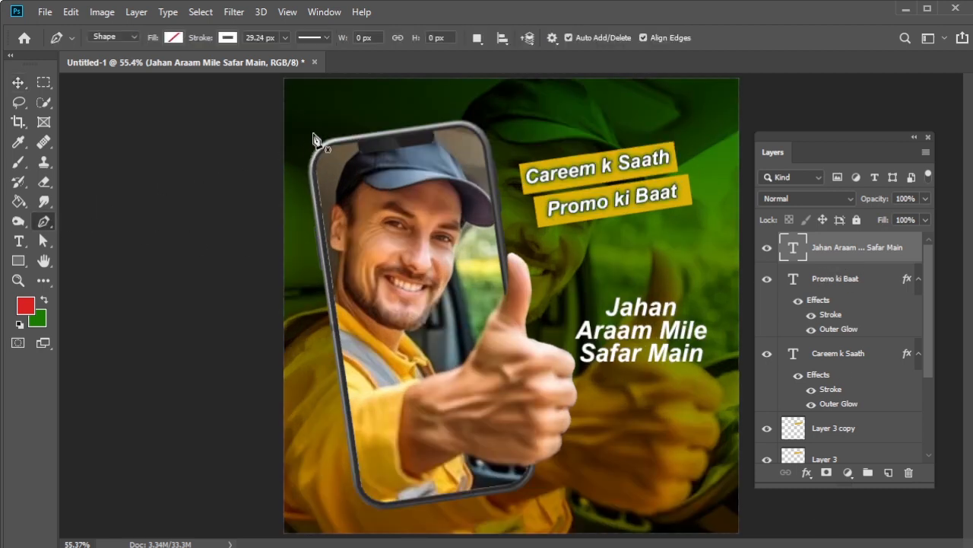
pyautogui.click(120, 37)
pyautogui.click(121, 51)
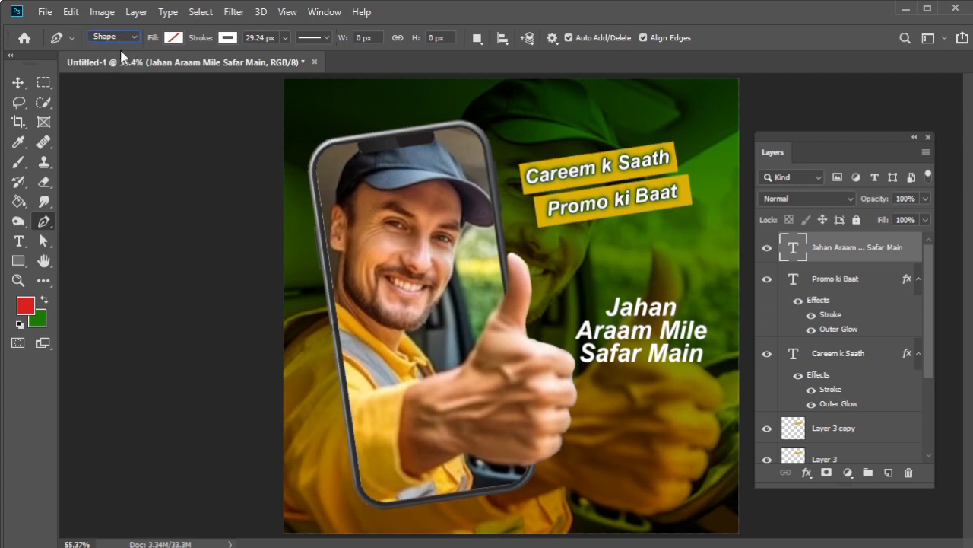
pyautogui.click(283, 38)
pyautogui.moveTo(275, 57); pyautogui.dragTo(272, 58)
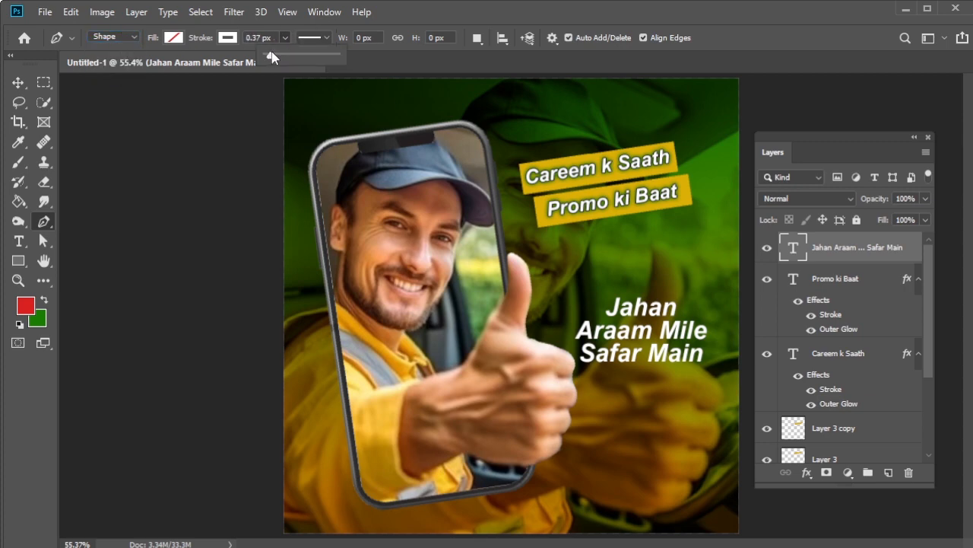
pyautogui.click(285, 38)
# Step: Draw an open white line along the phone's top edge, curving round its upper corner and down beside it, and shift it slightly outward
pyautogui.click(329, 133)
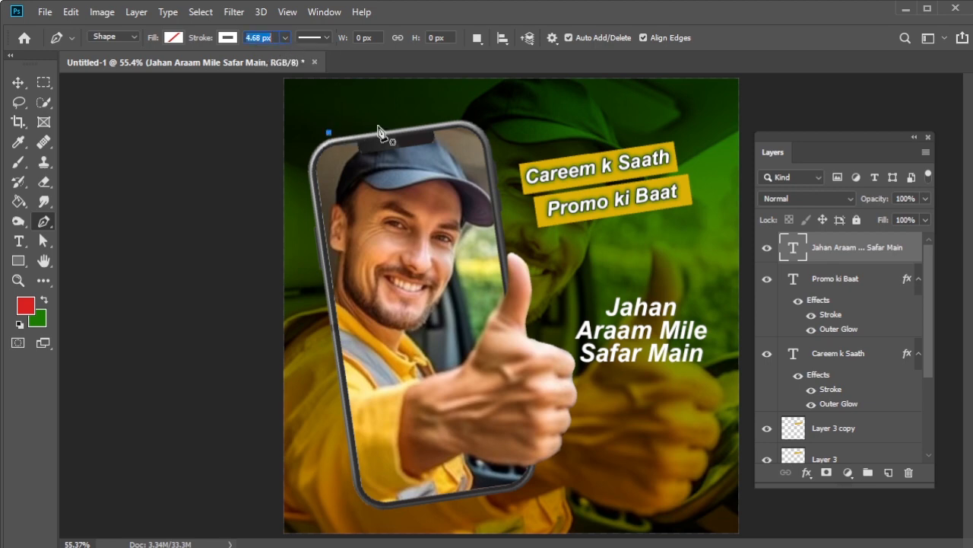
pyautogui.click(456, 113)
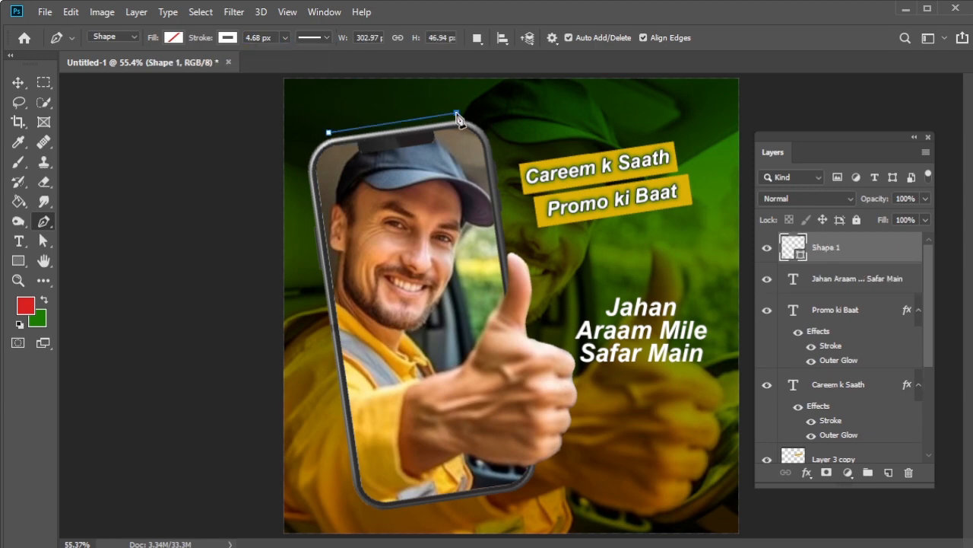
pyautogui.moveTo(502, 165); pyautogui.dragTo(502, 228)
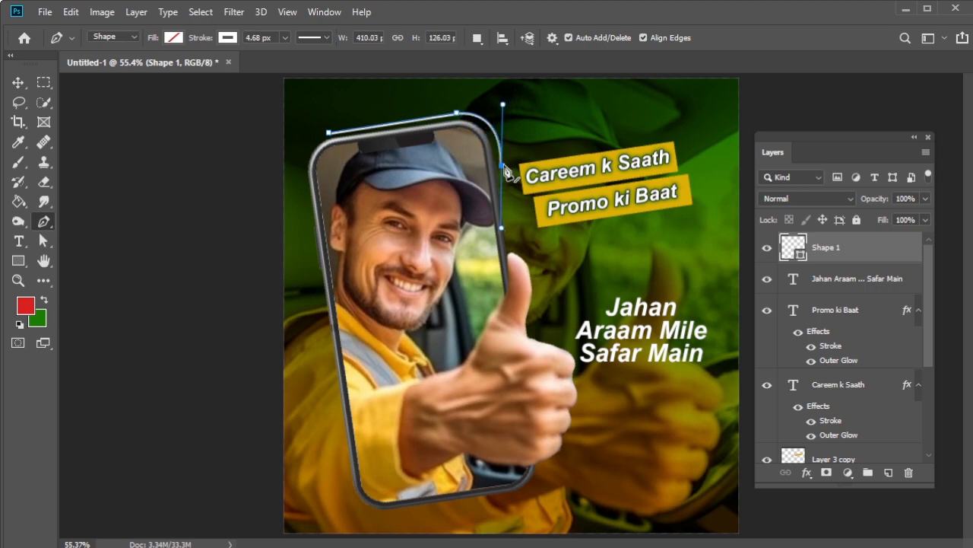
pyautogui.click(502, 165)
pyautogui.click(513, 242)
pyautogui.press('v')
pyautogui.scroll(3, 500, 163)
pyautogui.scroll(-1, 488, 180)
pyautogui.scroll(-3, 487, 179)
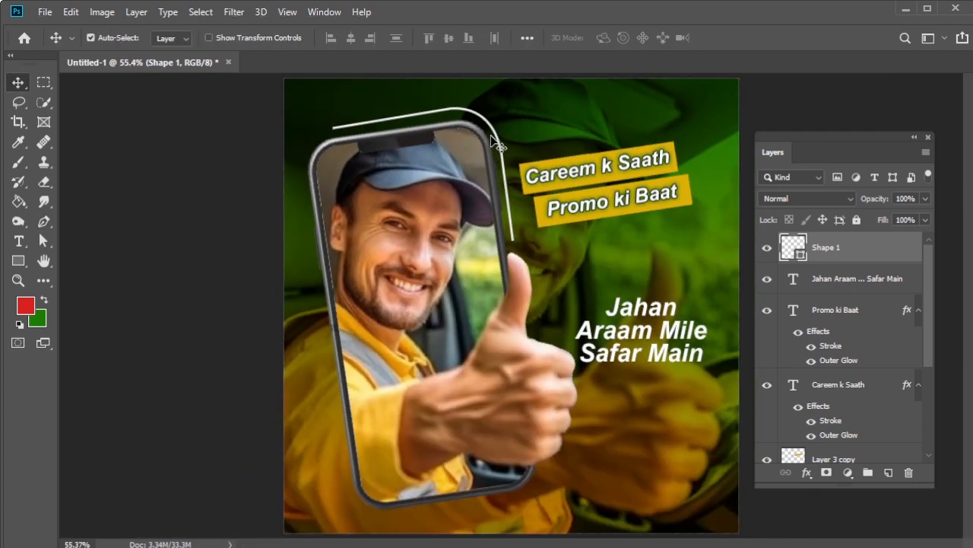
# Step: Duplicate the Shape 1 line layer within the same document, keeping the name Shape 1 copy
pyautogui.click(492, 137)
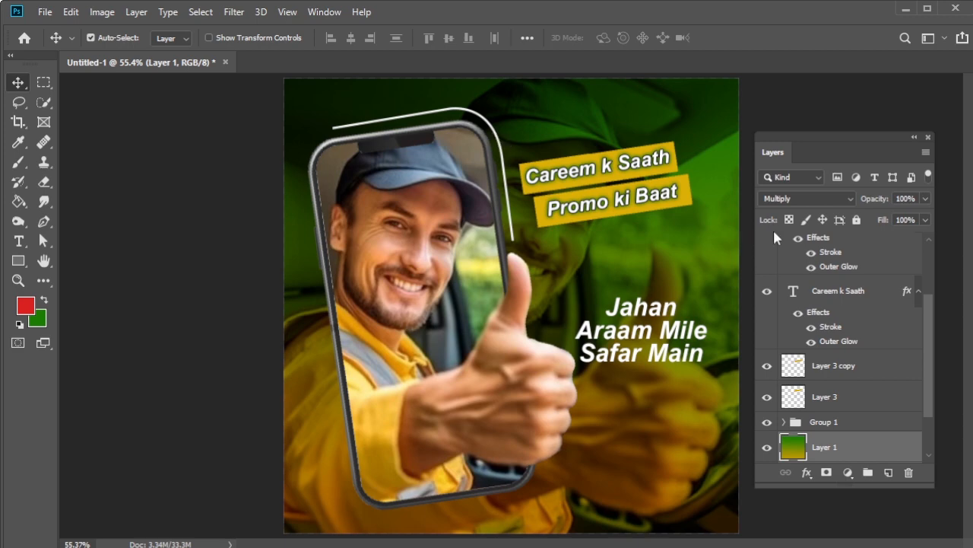
pyautogui.scroll(5, 904, 281)
pyautogui.click(874, 253)
pyautogui.rightClick(851, 245)
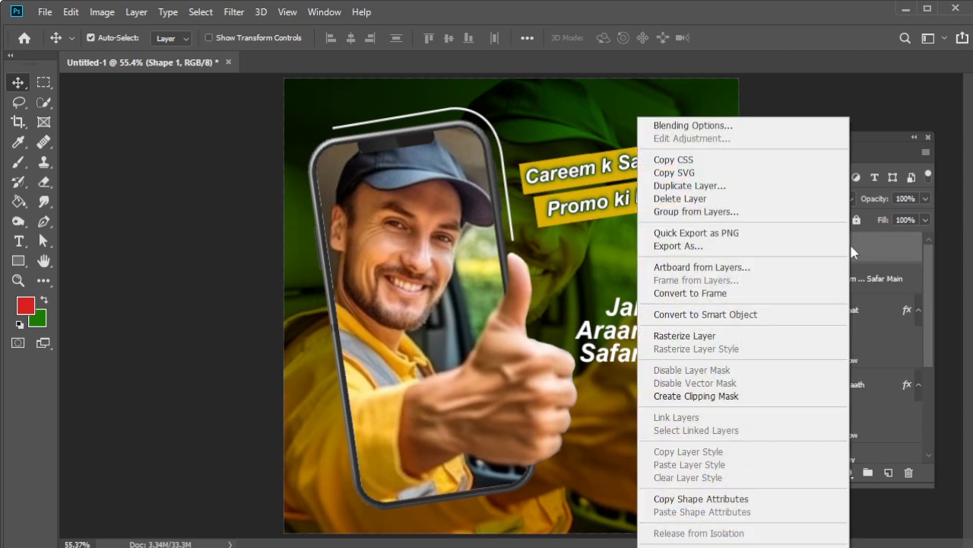
pyautogui.click(750, 187)
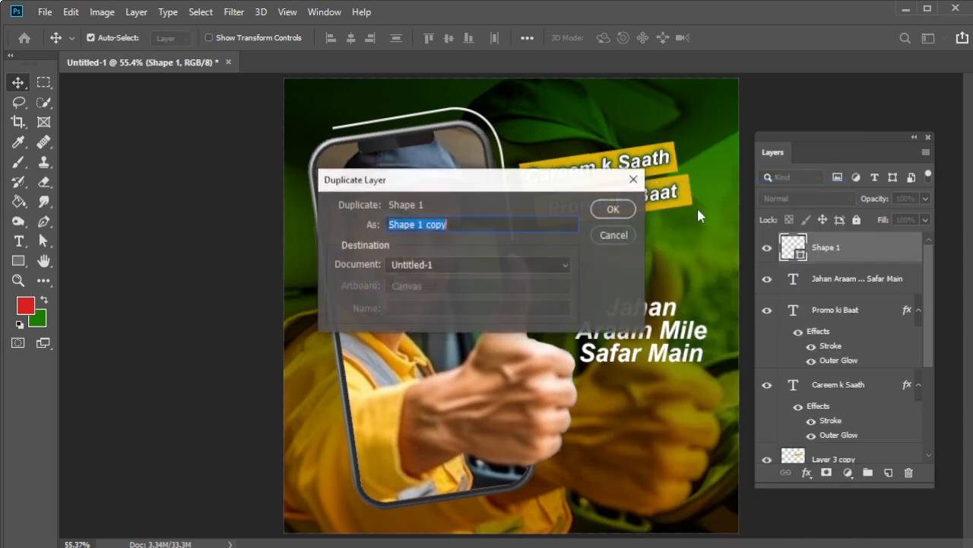
pyautogui.click(614, 209)
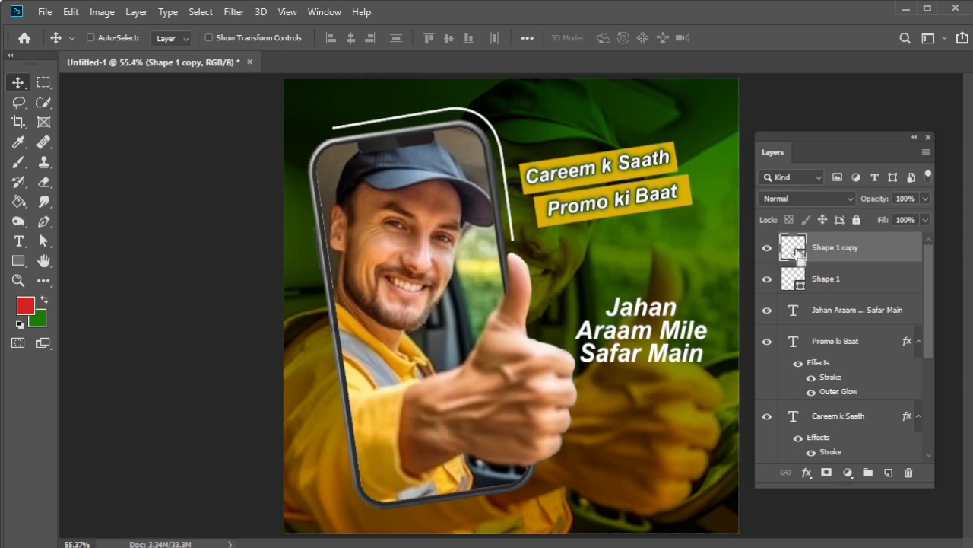
# Step: Flip the duplicated white line both horizontally and vertically with Free Transform
pyautogui.hotkey('ctrl', 't')
pyautogui.rightClick(487, 124)
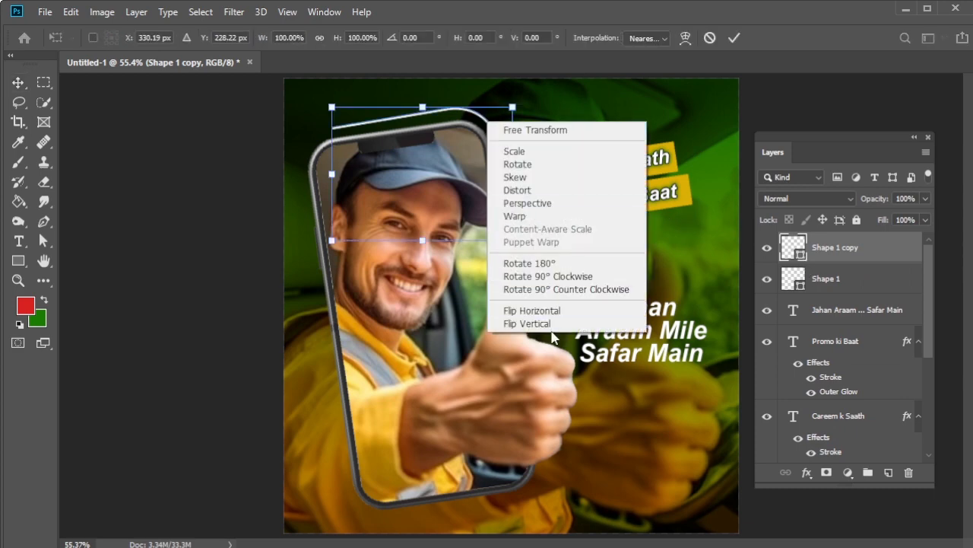
pyautogui.click(519, 310)
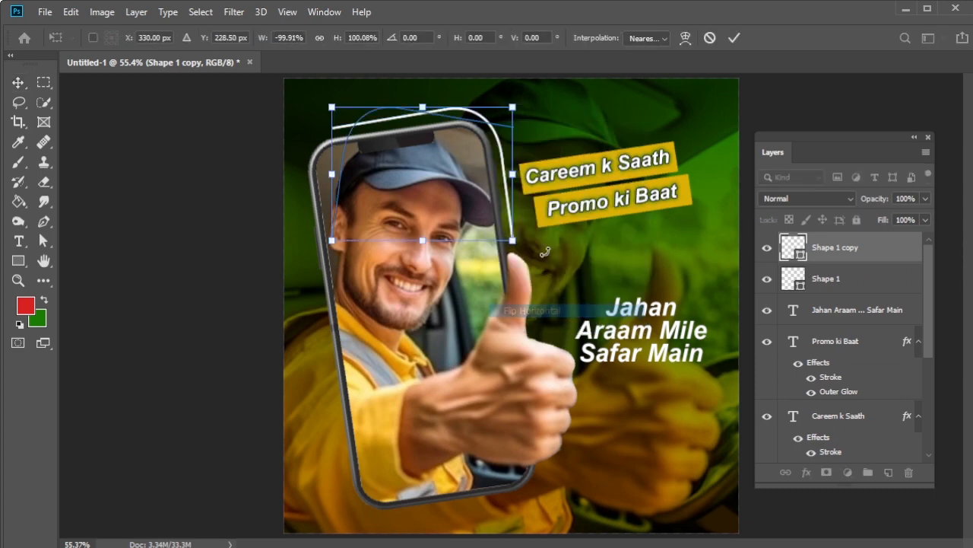
pyautogui.rightClick(493, 125)
pyautogui.click(505, 328)
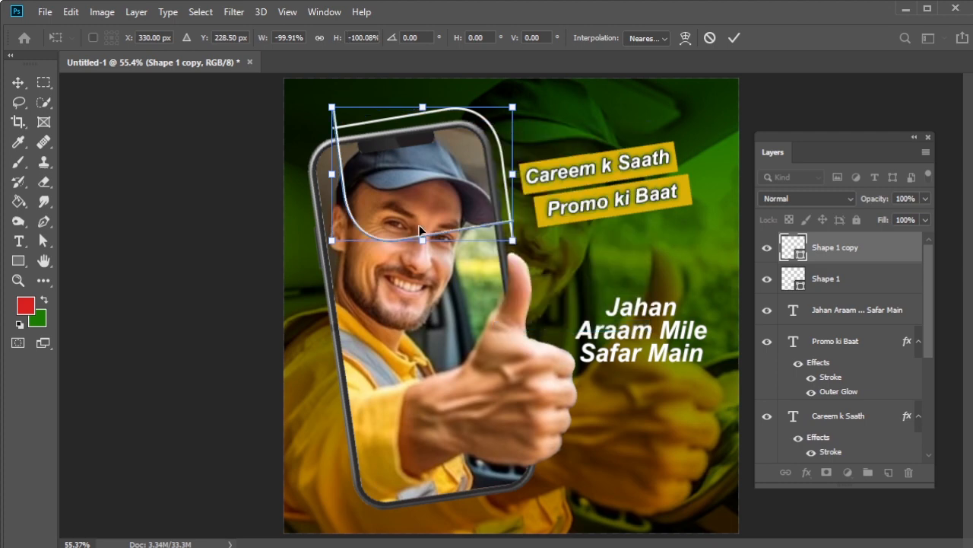
# Step: Move the flipped line around the phone's lower left corner, nudge it into alignment with the phone's edges, and apply the transform
pyautogui.moveTo(428, 238); pyautogui.dragTo(422, 512)
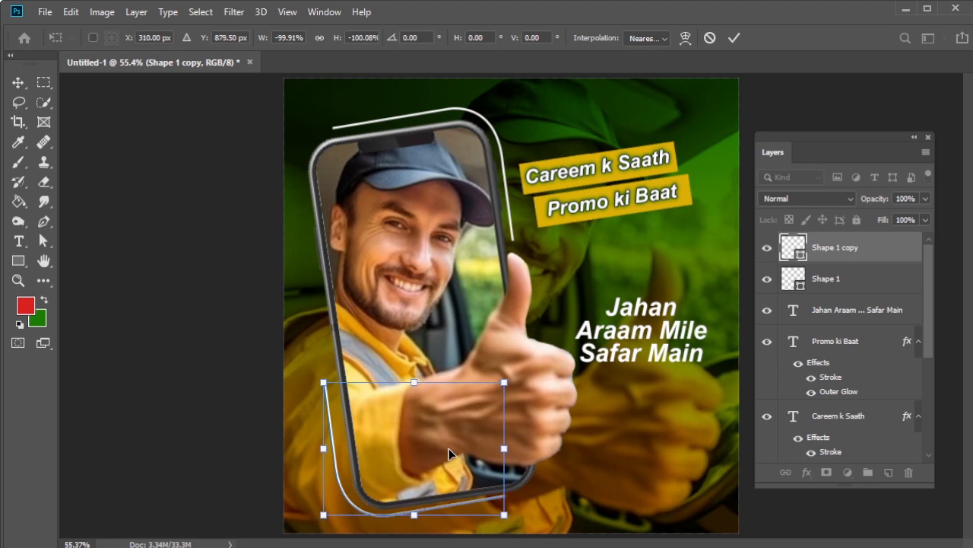
pyautogui.press('Right')
pyautogui.press('Right')
pyautogui.press('Right')
pyautogui.press('Right')
pyautogui.press('Right')
pyautogui.press('Right')
pyautogui.press('Right')
pyautogui.press('Right')
pyautogui.press('Right')
pyautogui.press('Down')
pyautogui.press('Down')
pyautogui.press('Down')
pyautogui.press('Down')
pyautogui.press('Down')
pyautogui.press('Down')
pyautogui.press('Down')
pyautogui.press('Down')
pyautogui.press('Down')
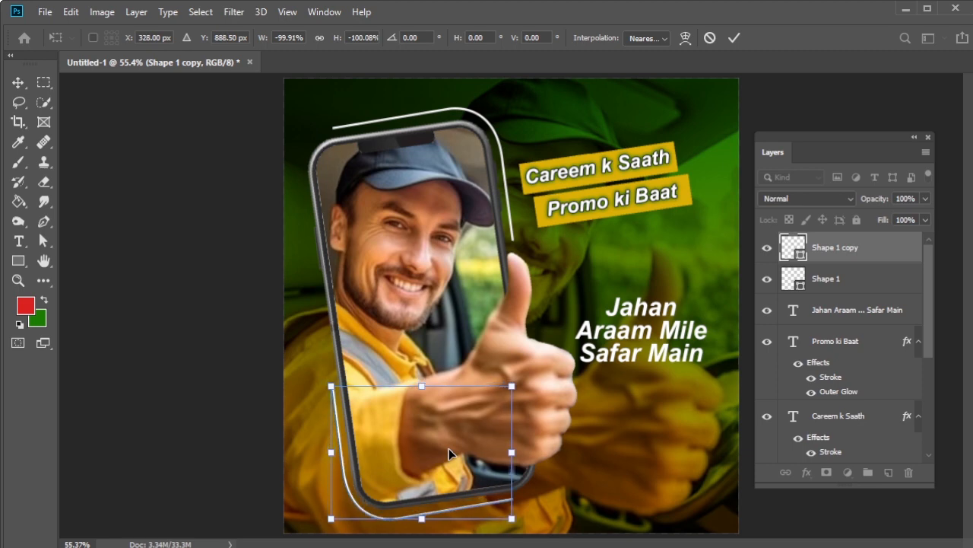
pyautogui.press('Return')
pyautogui.hotkey('ctrl', '0')
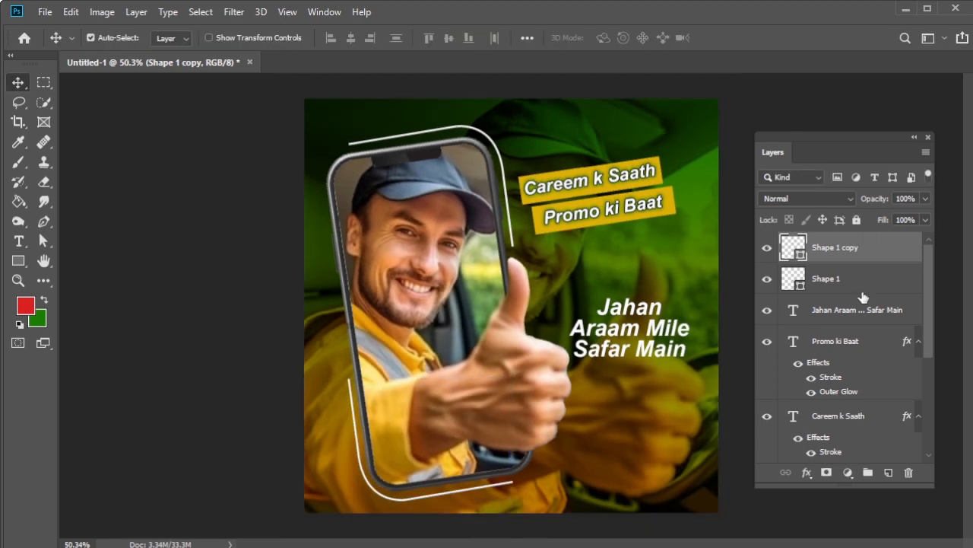
# Step: Add a new layer above the line copy and place the embedded image en_badge_web_generic on it
pyautogui.click(888, 472)
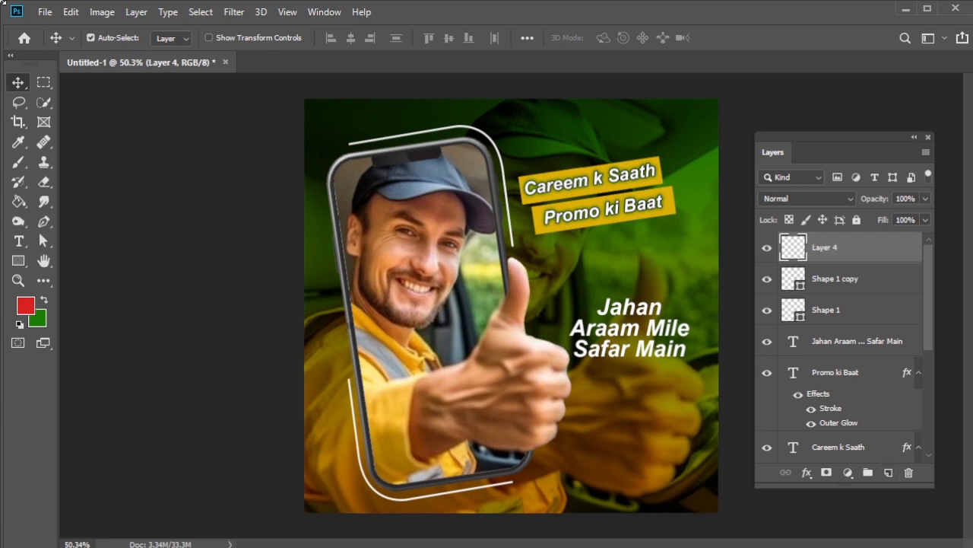
pyautogui.click(42, 12)
pyautogui.click(200, 300)
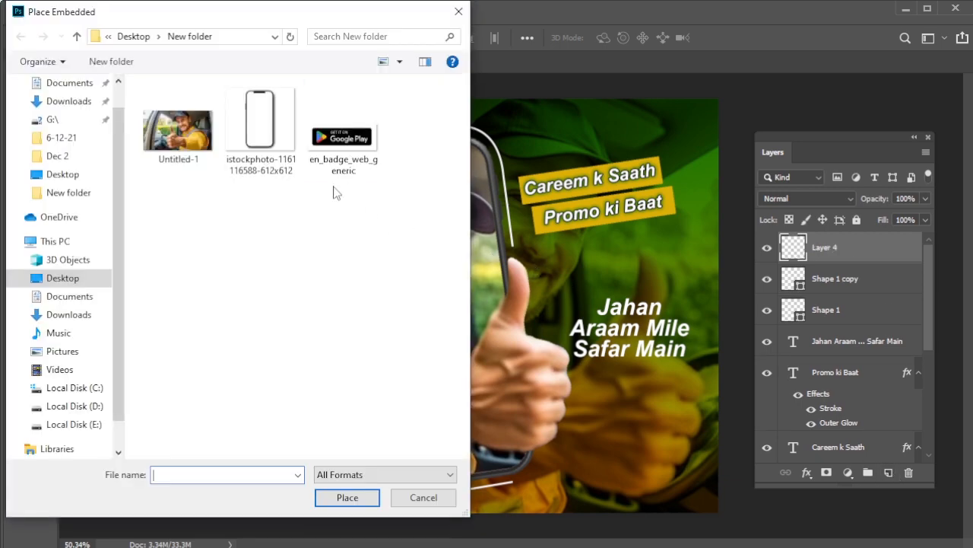
pyautogui.click(363, 165)
pyautogui.click(356, 499)
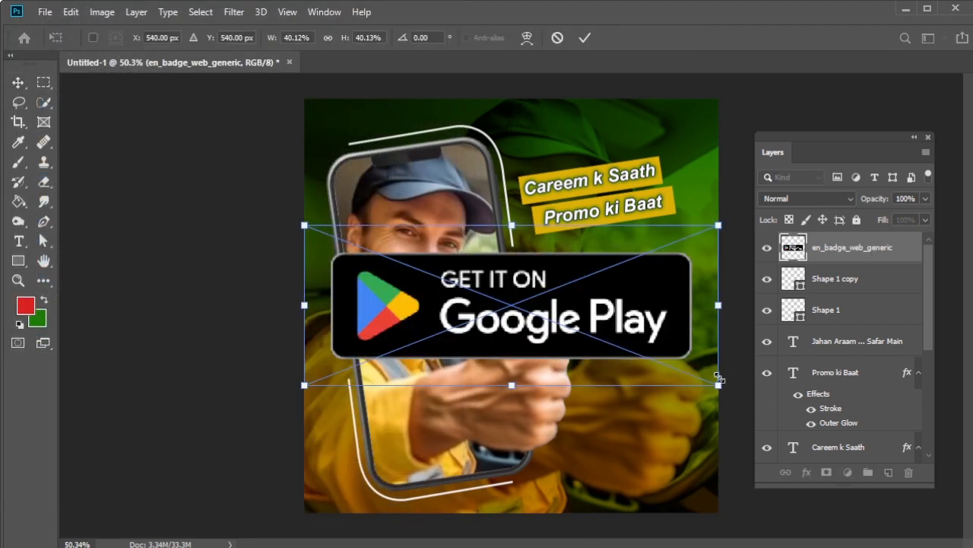
# Step: Scale the Google Play badge down to a small size and place it in the graphic's lower right corner
pyautogui.moveTo(718, 377); pyautogui.dragTo(414, 293)
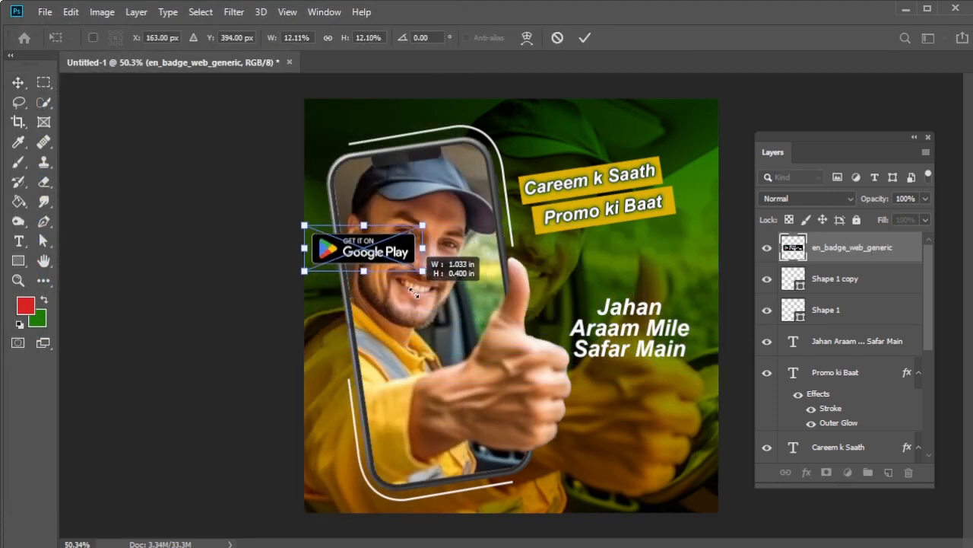
pyautogui.moveTo(382, 258); pyautogui.dragTo(651, 478)
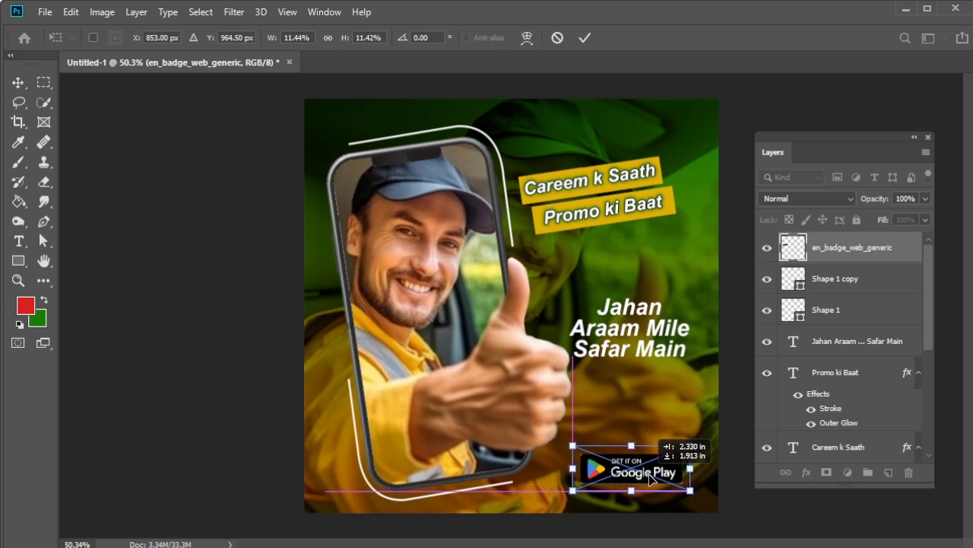
pyautogui.moveTo(569, 492); pyautogui.dragTo(652, 480)
pyautogui.press('Return')
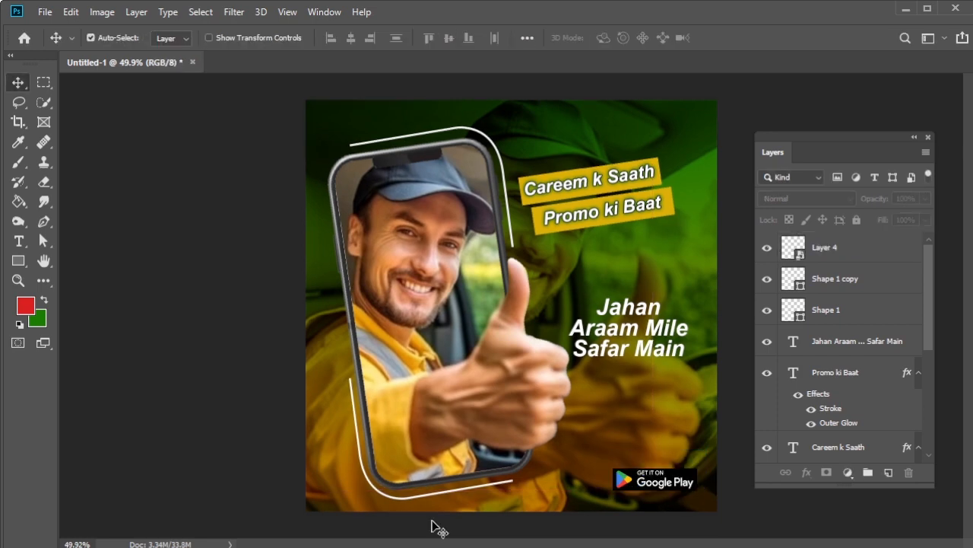